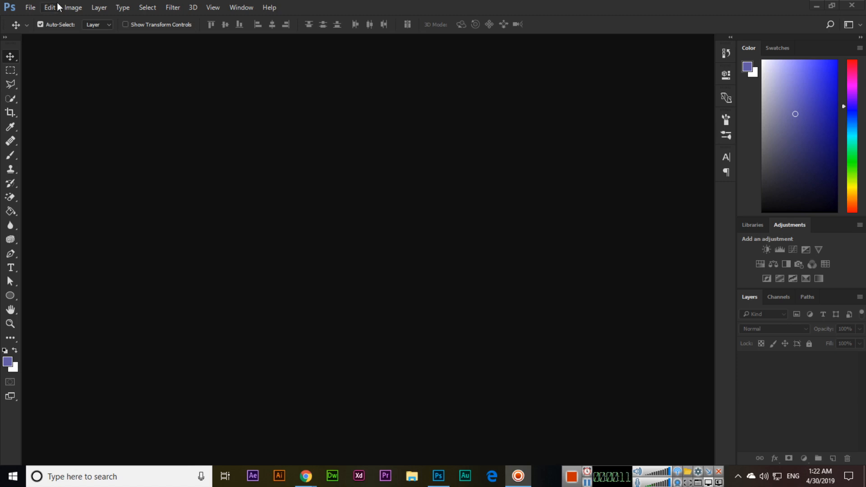
# Step: Start a new document from the A4 print preset and switch its size units to pixels
pyautogui.click(32, 9)
pyautogui.click(47, 21)
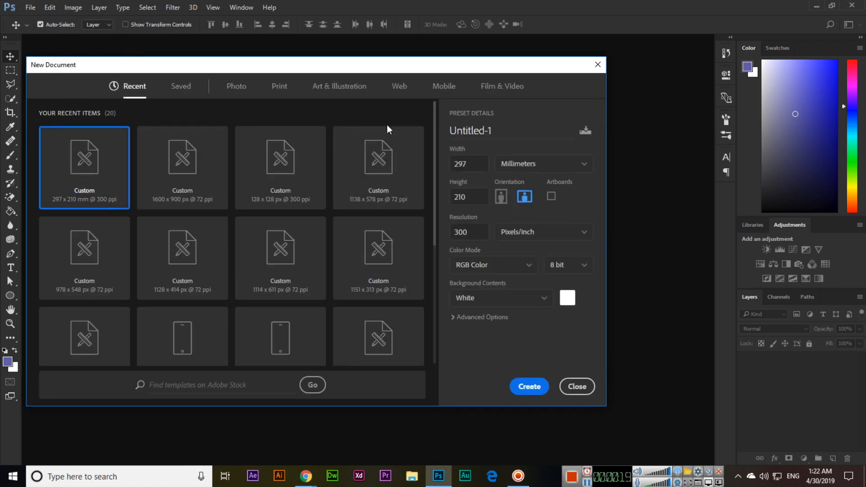
pyautogui.click(279, 87)
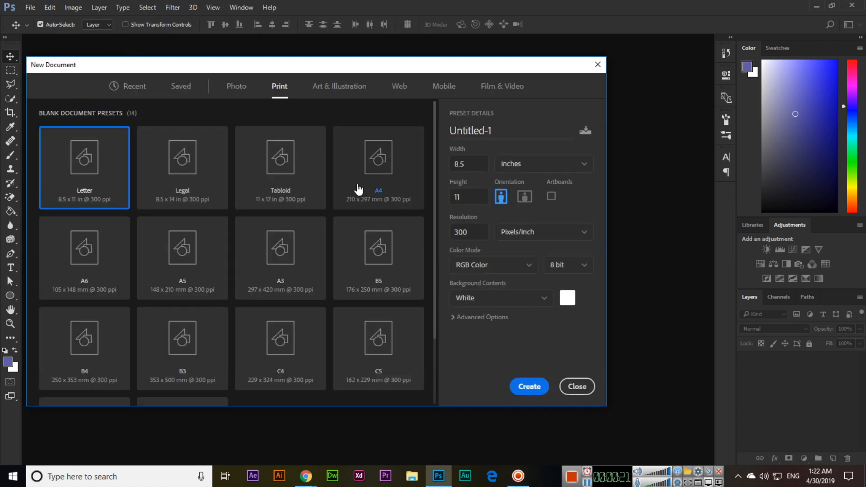
pyautogui.click(378, 178)
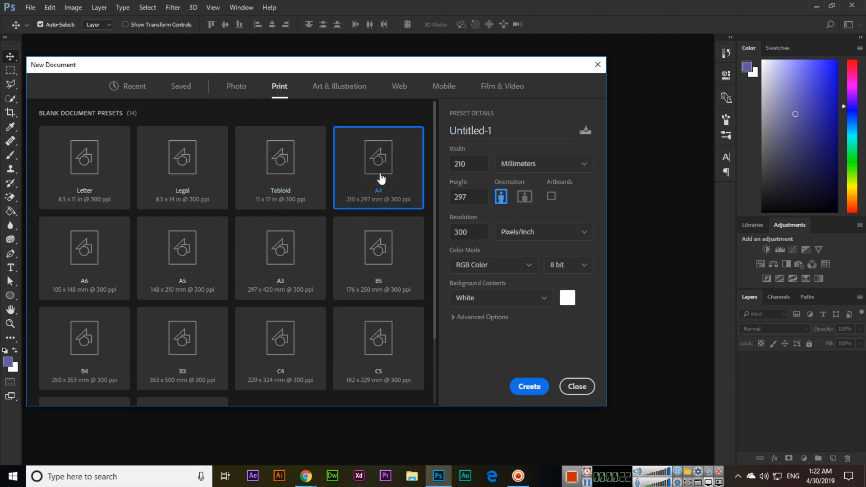
pyautogui.click(540, 168)
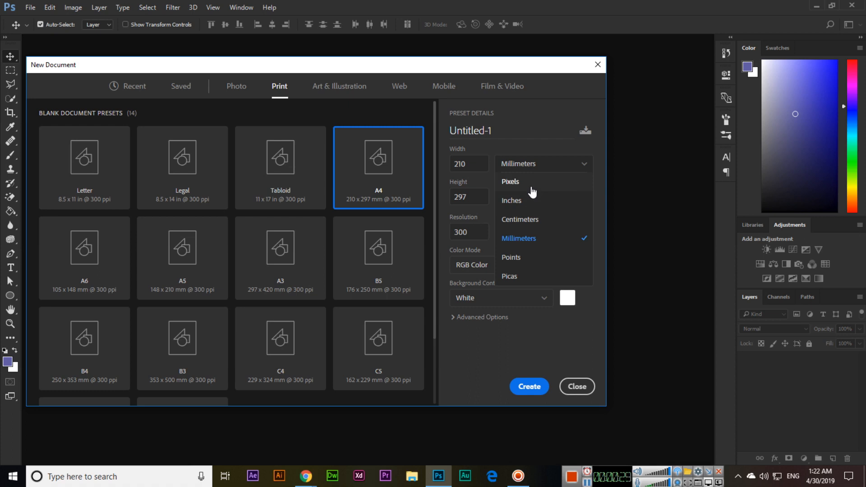
pyautogui.click(510, 181)
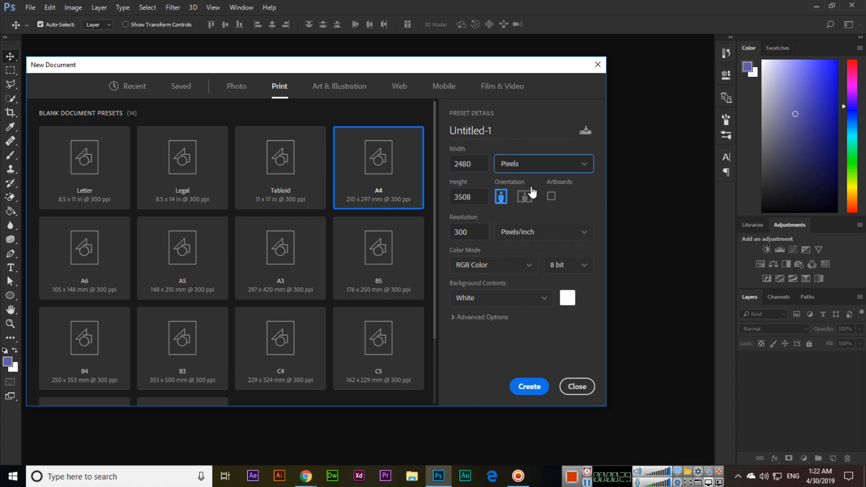
# Step: Name the new document Event Flyer and create it at 300 pixels per inch
pyautogui.click(502, 134)
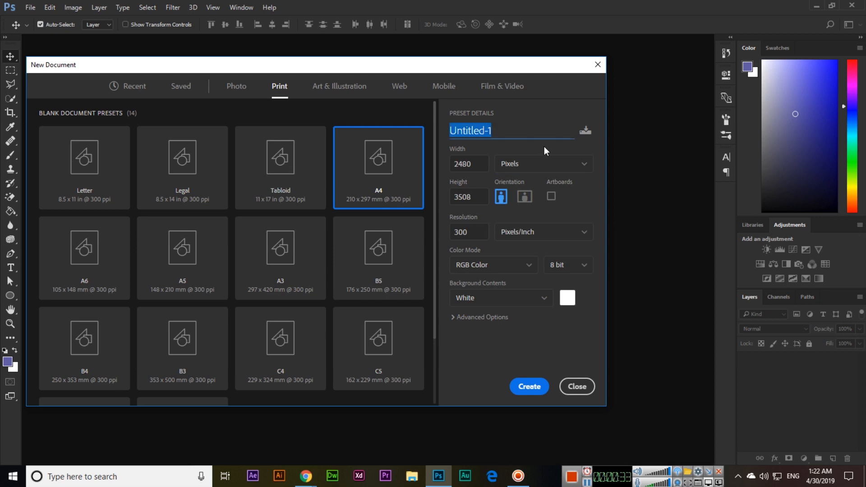
pyautogui.write('Eve')
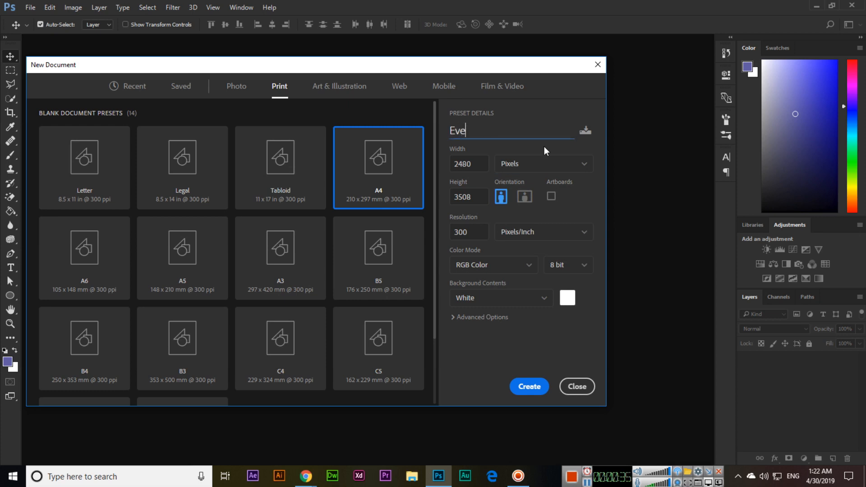
pyautogui.write('nt Flyer')
pyautogui.press('Tab')
pyautogui.press('Tab')
pyautogui.press('Tab')
pyautogui.click(474, 232)
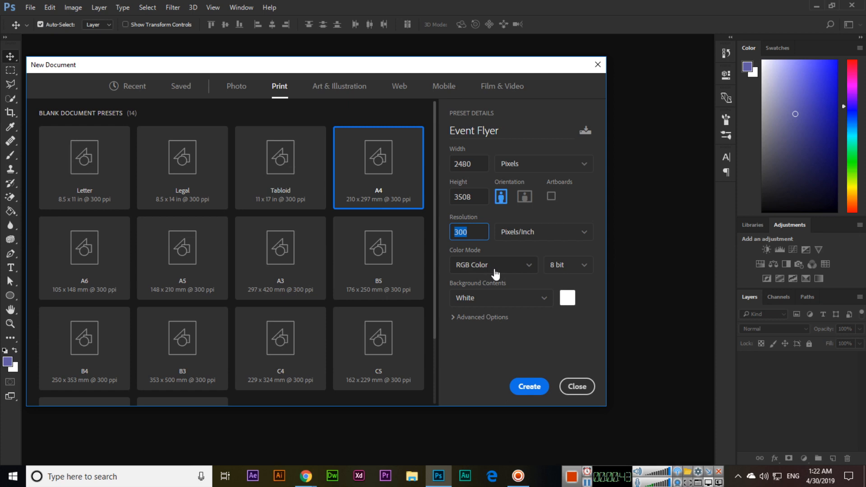
pyautogui.click(530, 388)
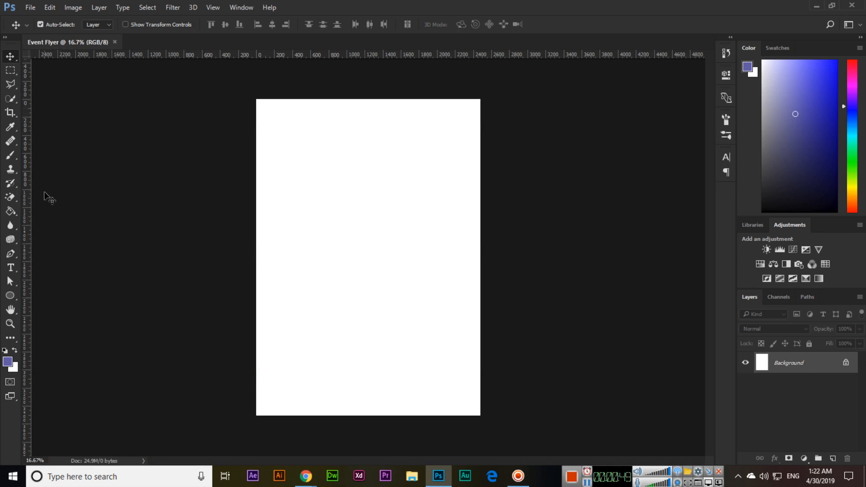
# Step: Try filling the blank background with the colour #333399 using the Paint Bucket tool at 70% opacity
pyautogui.click(10, 210)
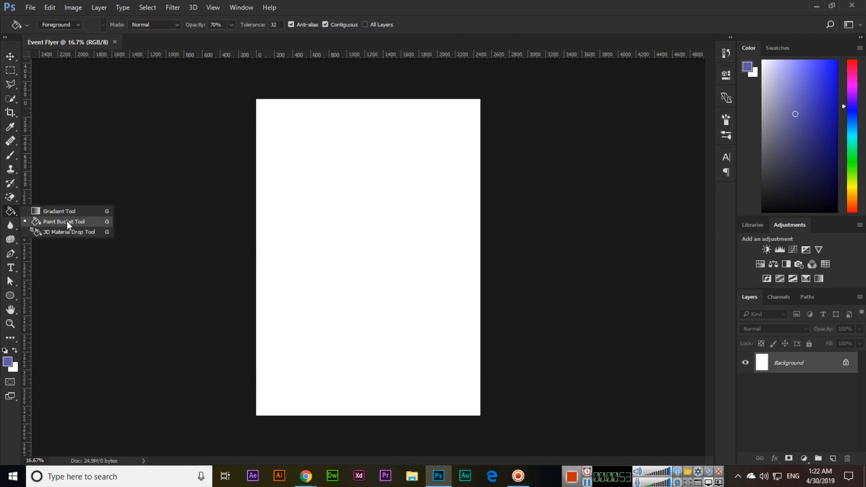
pyautogui.click(67, 221)
pyautogui.click(8, 361)
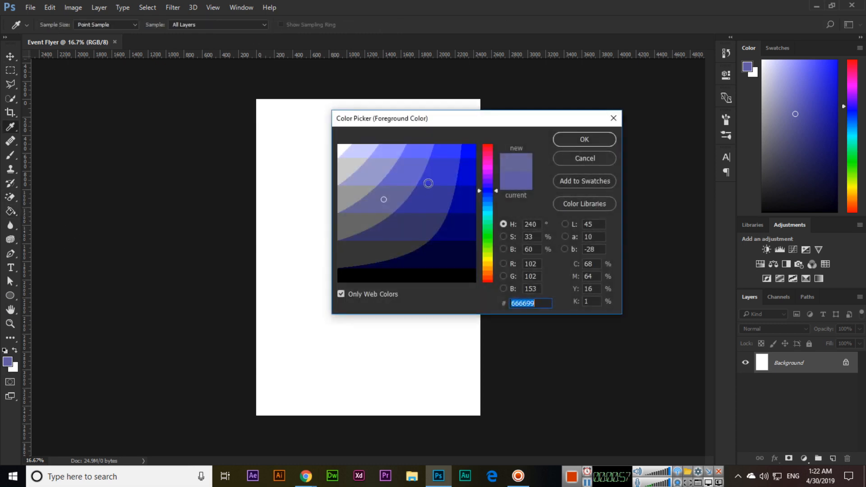
pyautogui.moveTo(417, 196)
pyautogui.mouseDown()
pyautogui.moveTo(409, 220)
pyautogui.moveTo(418, 178)
pyautogui.moveTo(419, 193)
pyautogui.mouseUp()
pyautogui.click(581, 139)
pyautogui.press('g')
pyautogui.click(327, 267)
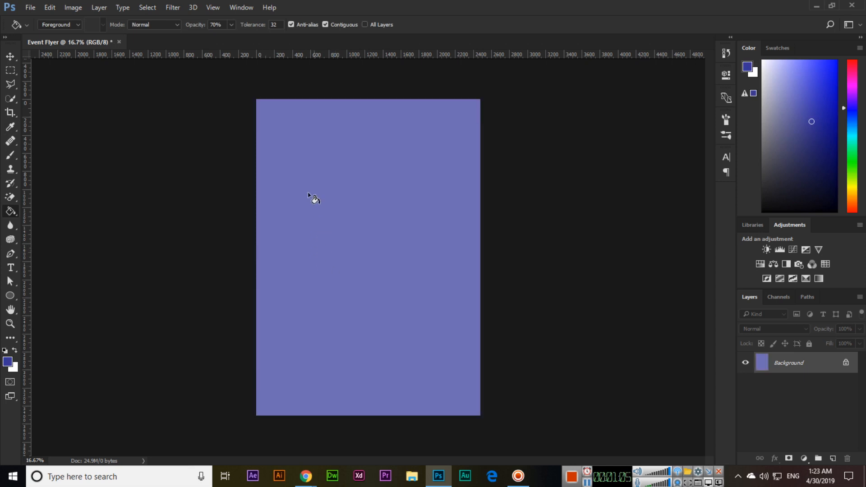
pyautogui.hotkey('ctrl', 'z')
# Step: Set the Paint Bucket opacity to 100% and test the #333399 fill on the background, undoing the fill
pyautogui.click(232, 25)
pyautogui.moveTo(231, 37); pyautogui.dragTo(257, 37)
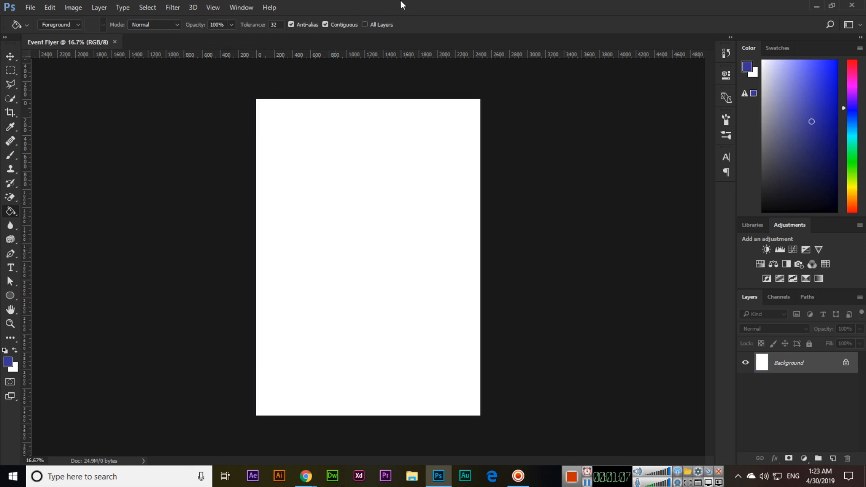
pyautogui.click(369, 206)
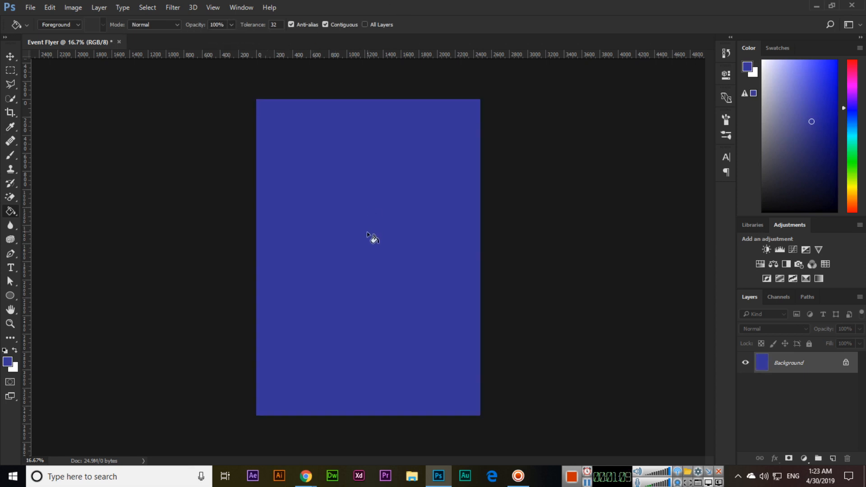
pyautogui.hotkey('ctrl', 'z')
# Step: Set the foreground colour to dark blue #000066 and fill the background with it
pyautogui.press('i')
pyautogui.click(9, 365)
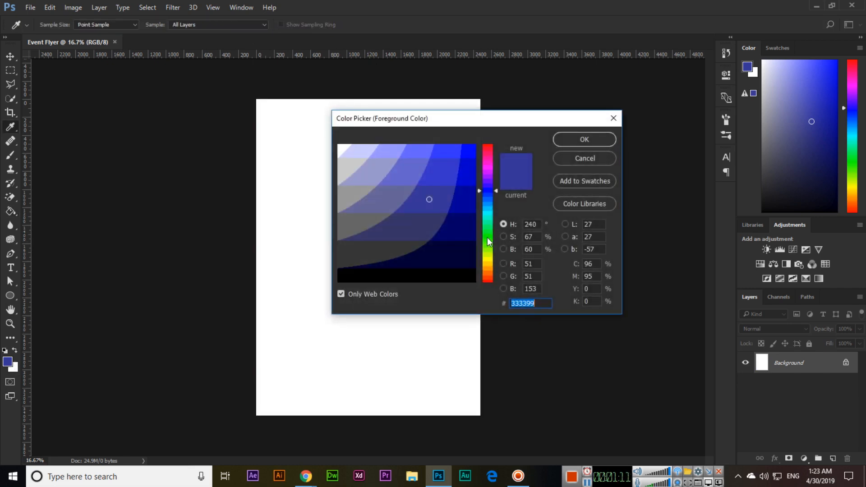
pyautogui.click(471, 207)
pyautogui.moveTo(471, 207)
pyautogui.mouseDown()
pyautogui.moveTo(417, 234)
pyautogui.moveTo(404, 224)
pyautogui.moveTo(428, 201)
pyautogui.moveTo(451, 207)
pyautogui.moveTo(435, 193)
pyautogui.mouseUp()
pyautogui.moveTo(460, 241); pyautogui.dragTo(465, 233)
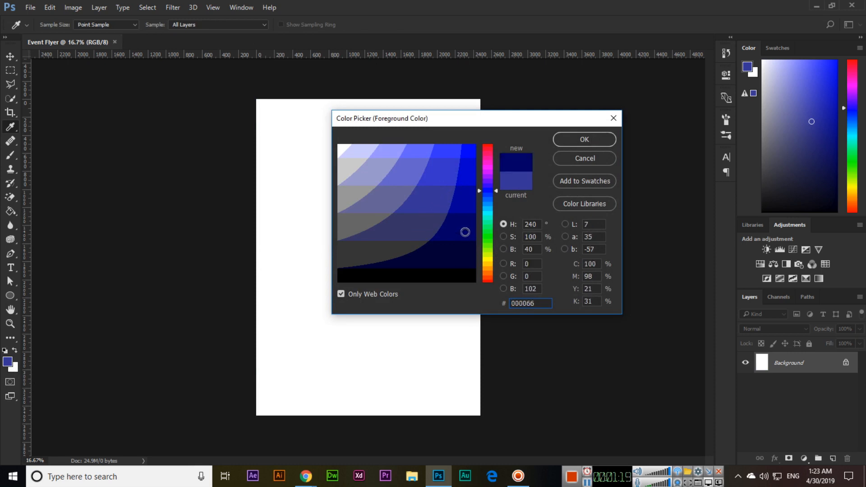
pyautogui.click(569, 142)
pyautogui.press('g')
pyautogui.click(316, 298)
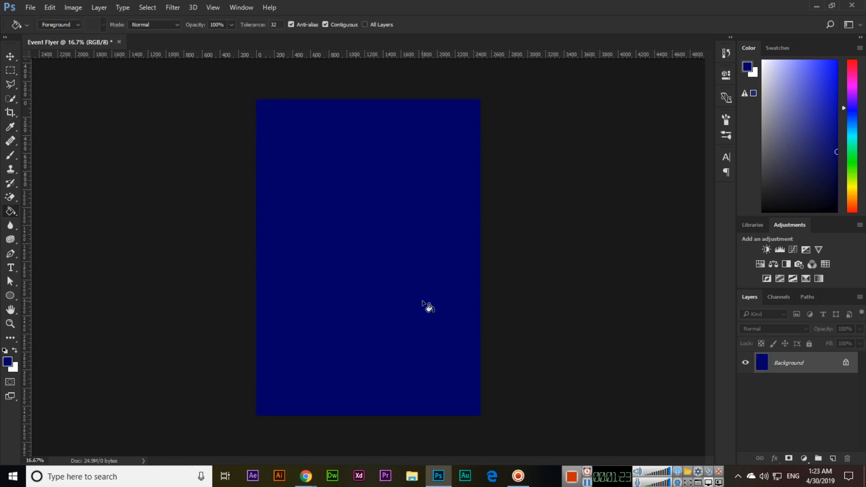
# Step: Set up a new guide layout with 12 columns and a 50 px gutter
pyautogui.click(215, 8)
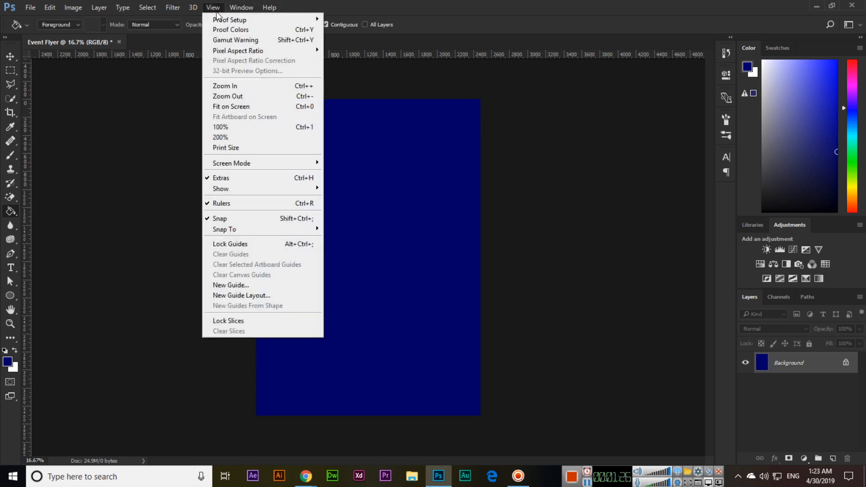
pyautogui.click(242, 296)
pyautogui.moveTo(473, 136); pyautogui.dragTo(596, 139)
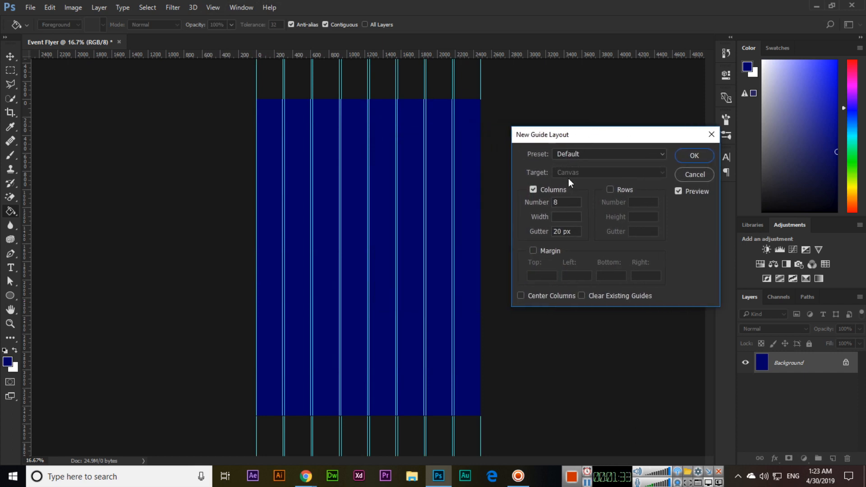
pyautogui.doubleClick(566, 203)
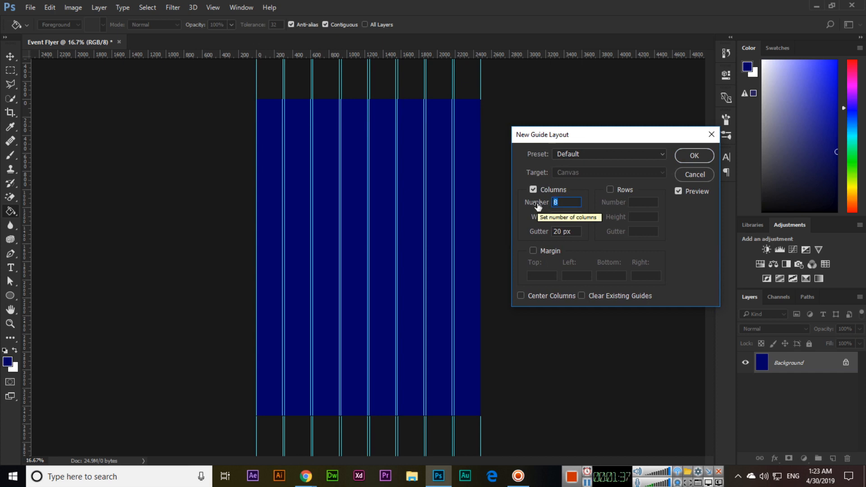
pyautogui.write('12')
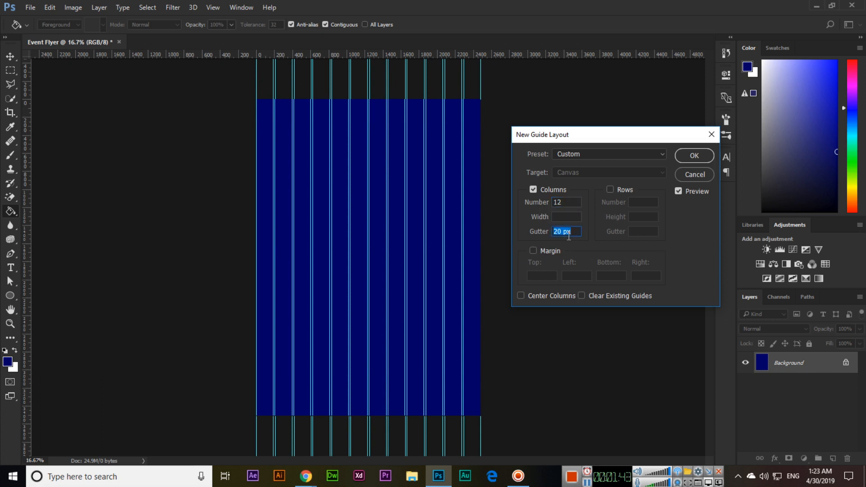
pyautogui.write('50')
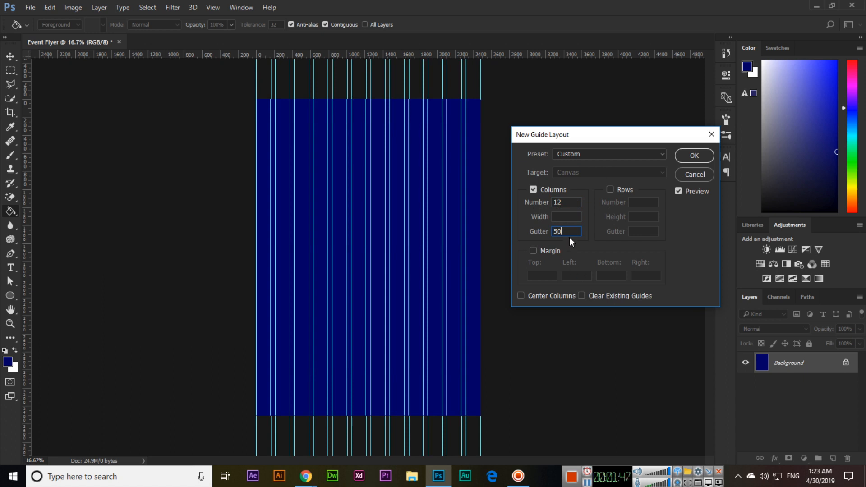
pyautogui.write('100')
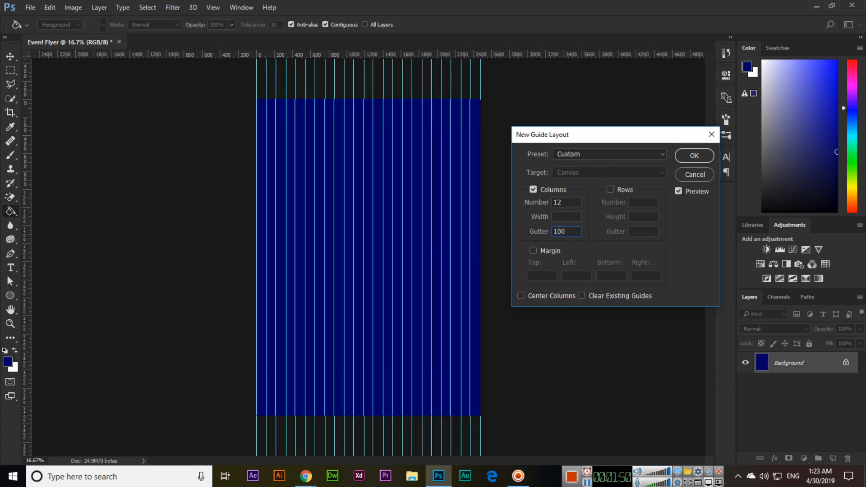
pyautogui.click(529, 230)
pyautogui.write('50')
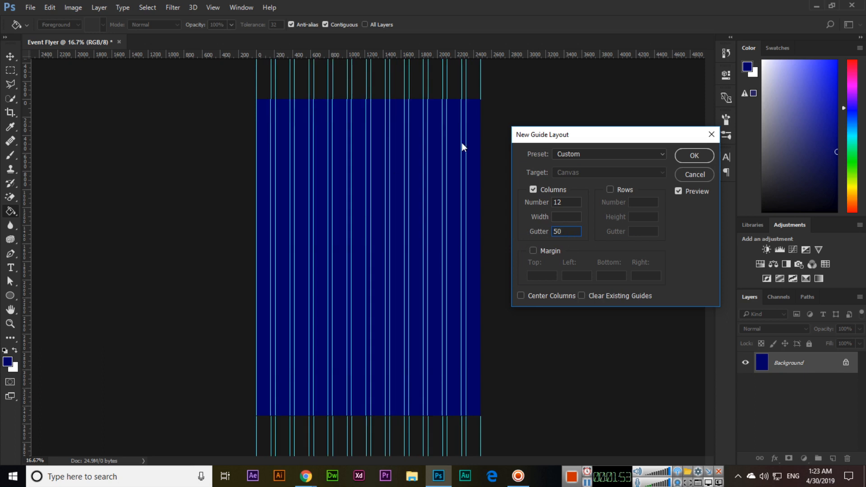
# Step: Add 150 px margins on all four sides to the guide layout and apply it
pyautogui.click(533, 251)
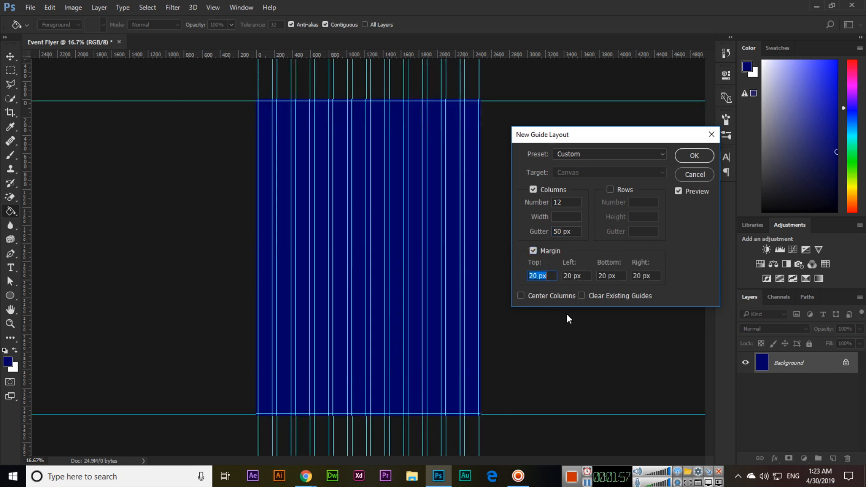
pyautogui.write('100')
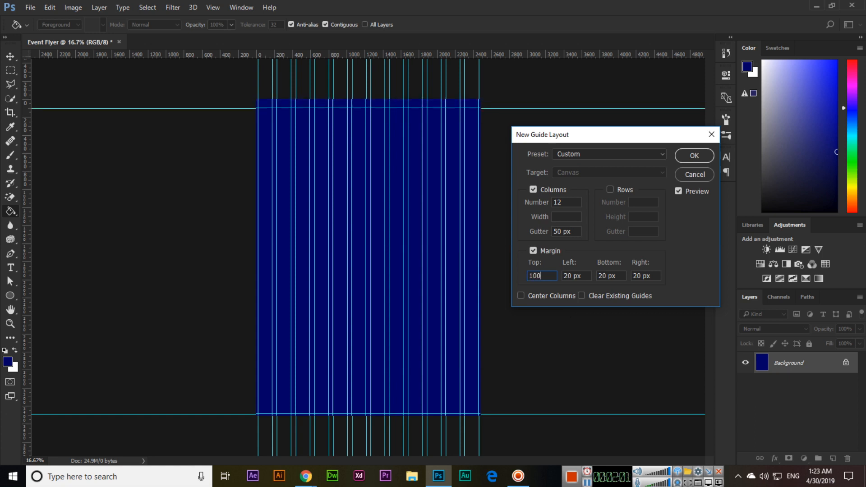
pyautogui.press('BackSpace')
pyautogui.press('BackSpace')
pyautogui.write('50')
pyautogui.press('Tab')
pyautogui.write('150')
pyautogui.press('Tab')
pyautogui.write('150')
pyautogui.press('Tab')
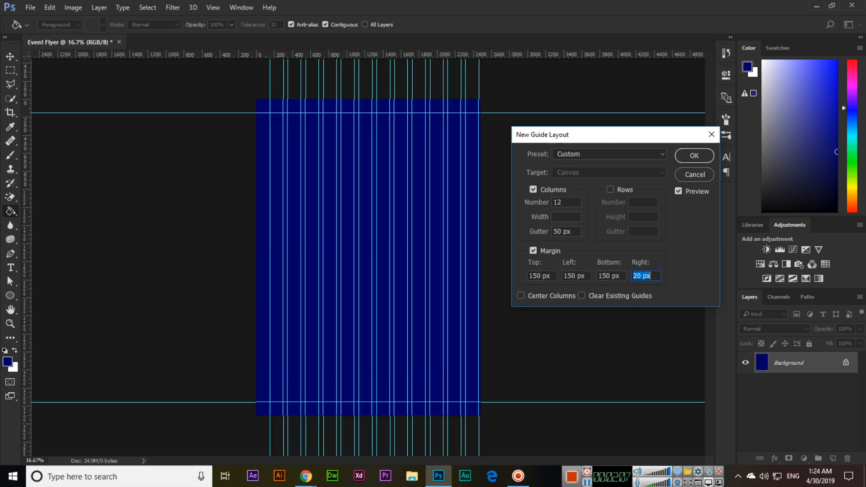
pyautogui.write('150')
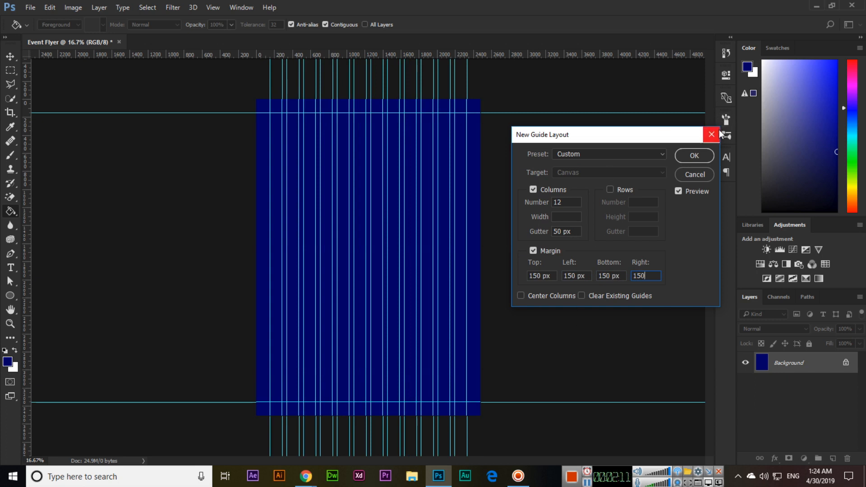
pyautogui.click(694, 155)
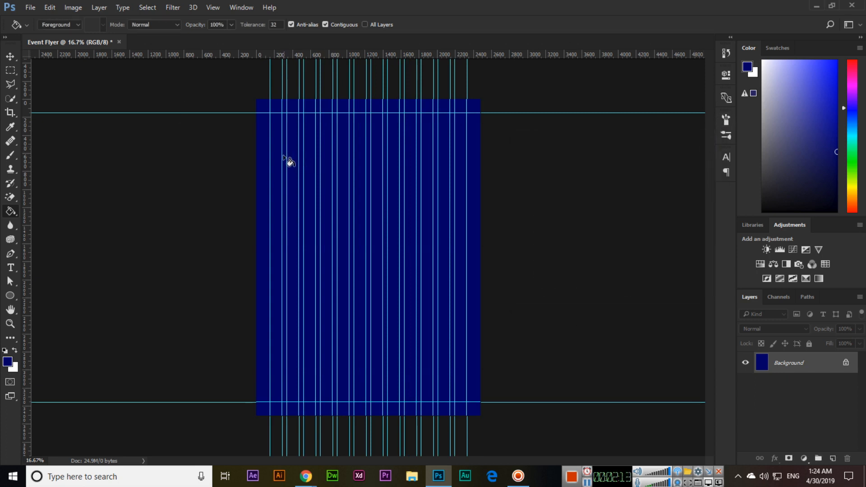
# Step: Draw a circle about 48 px wide with the Ellipse tool where the flyer's upper and left margin guides meet
pyautogui.click(10, 56)
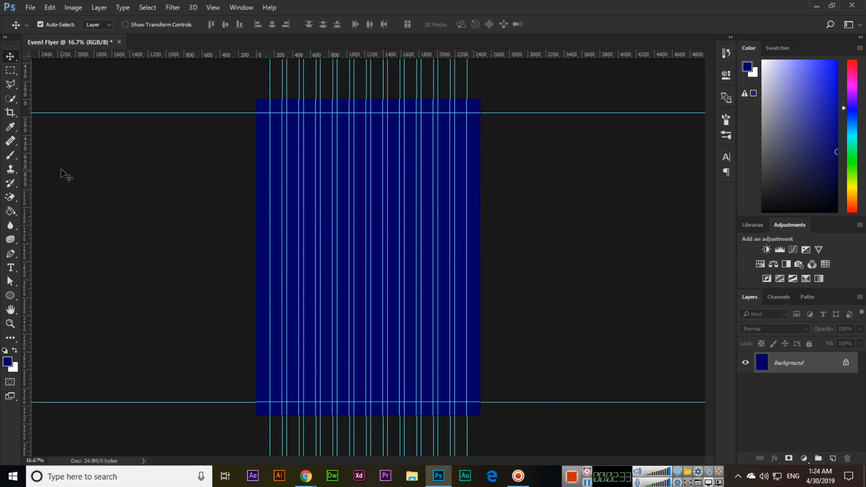
pyautogui.hotkey('ctrl', '+')
pyautogui.hotkey('ctrl', '+')
pyautogui.moveTo(255, 161); pyautogui.dragTo(259, 194)
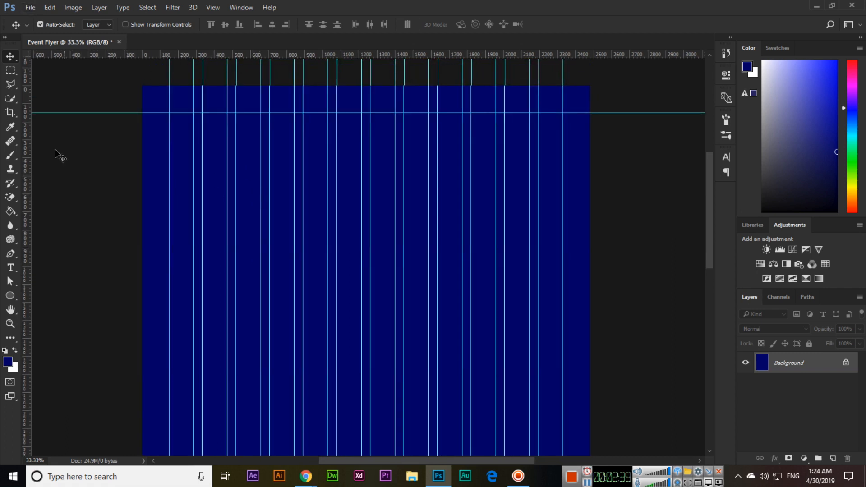
pyautogui.moveTo(15, 297); pyautogui.dragTo(61, 315)
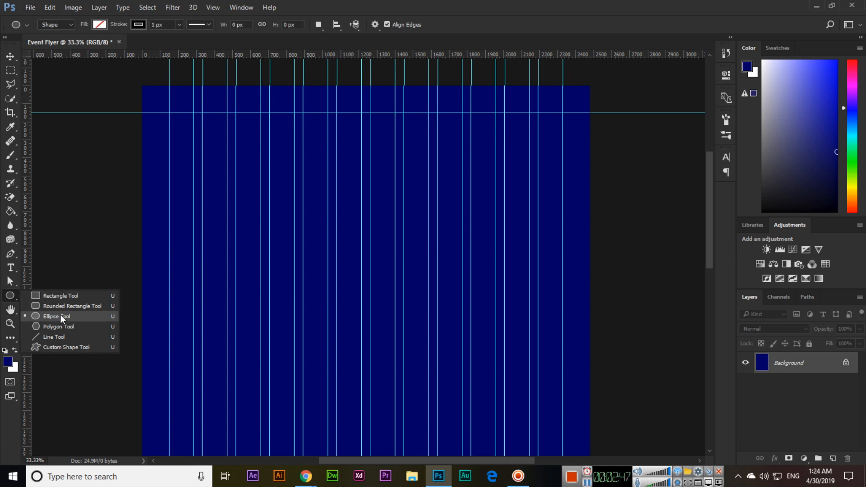
pyautogui.click(60, 315)
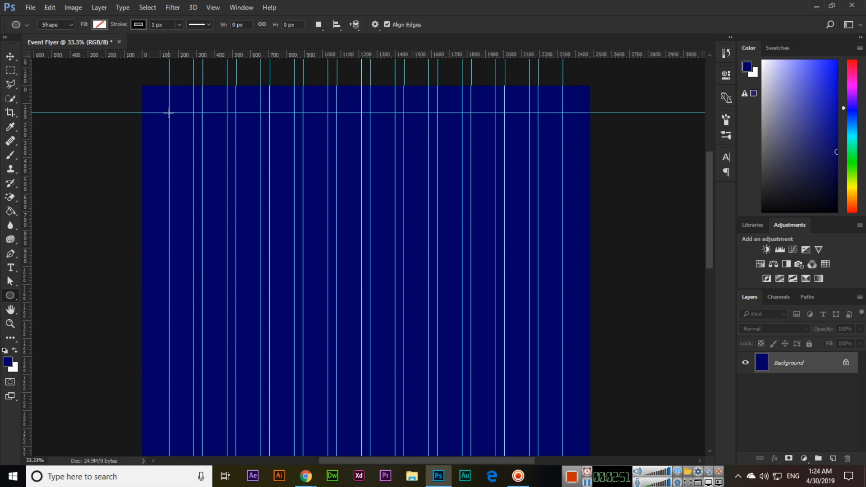
pyautogui.moveTo(169, 113); pyautogui.dragTo(178, 122)
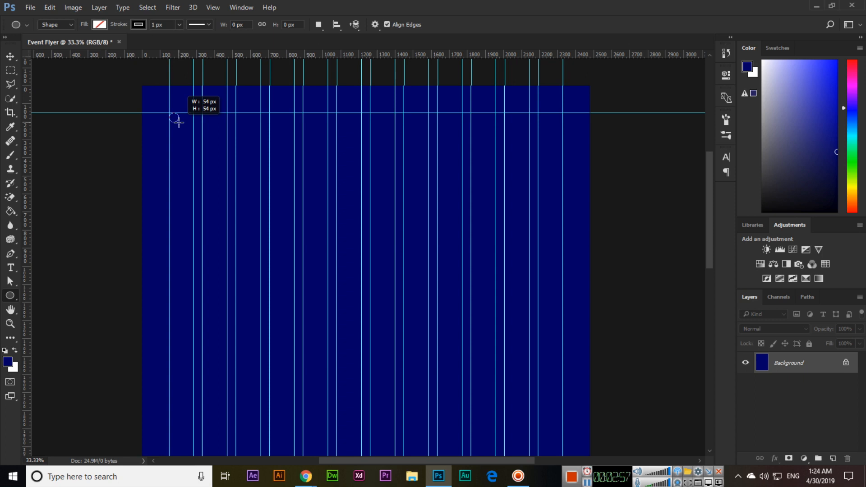
pyautogui.moveTo(179, 123); pyautogui.dragTo(177, 122)
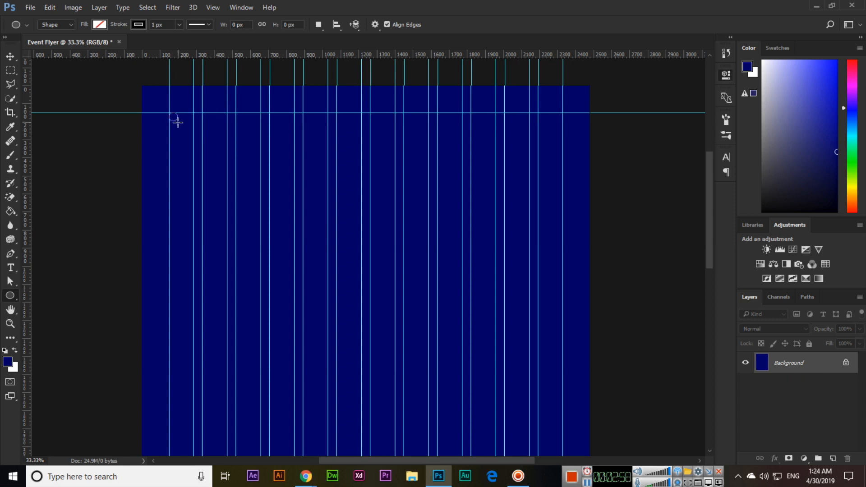
# Step: Fill the small circle with white
pyautogui.click(99, 24)
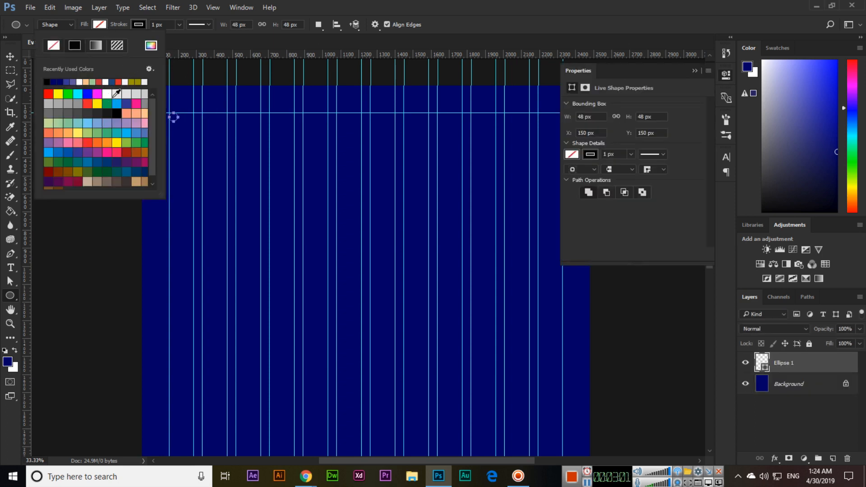
pyautogui.doubleClick(107, 93)
pyautogui.click(694, 71)
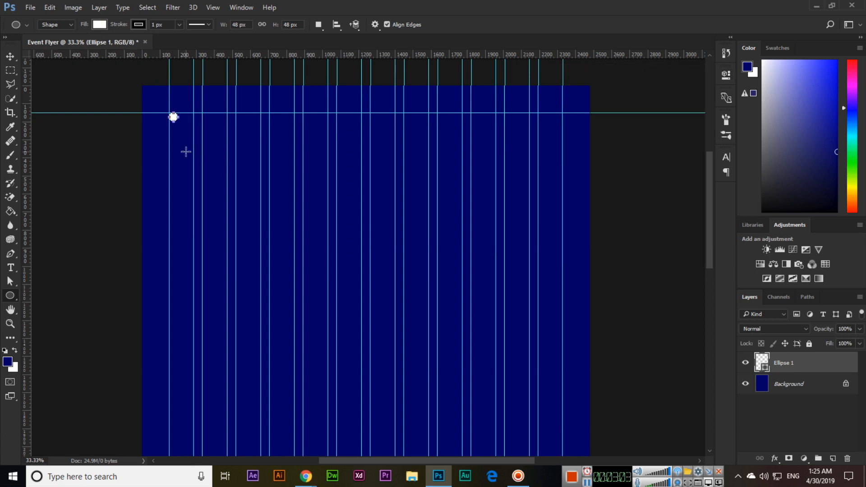
# Step: Duplicate the white circle six times to the right in an evenly spaced row along the upper margin guide
pyautogui.click(11, 58)
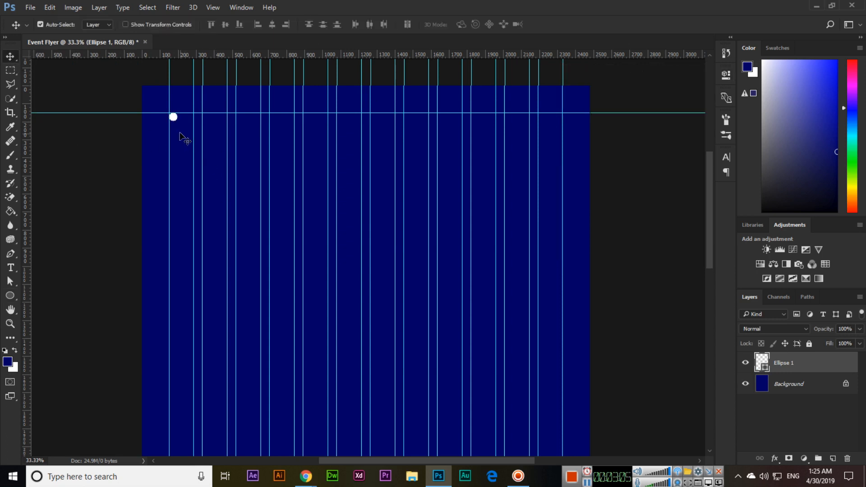
pyautogui.moveTo(174, 118); pyautogui.dragTo(238, 119)
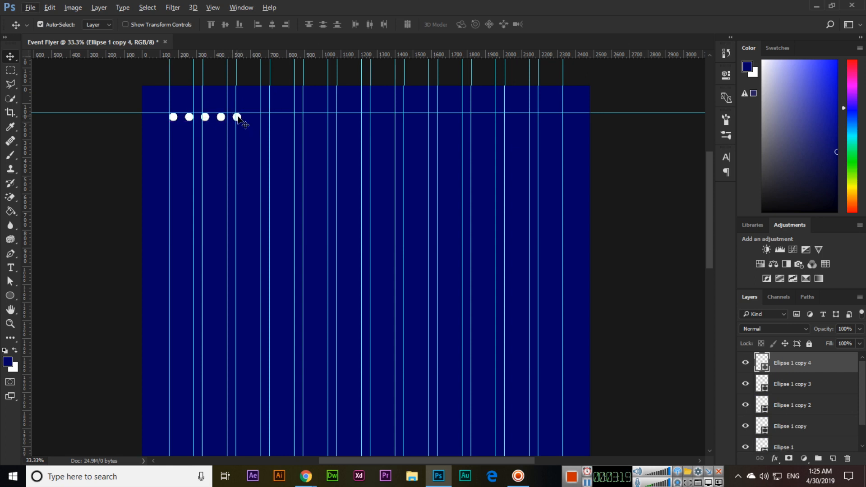
pyautogui.moveTo(240, 120); pyautogui.dragTo(268, 120)
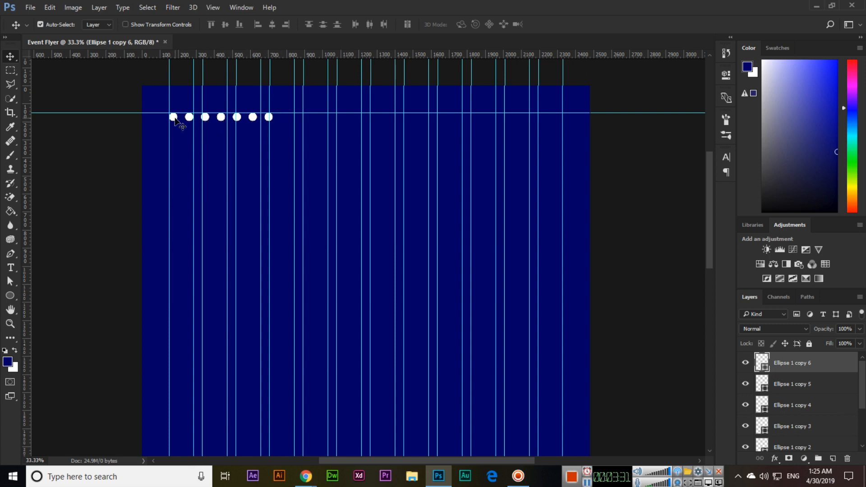
# Step: Select all seven circles and place a copy of the row at the same height, ending near the right margin guide
pyautogui.click(174, 119)
pyautogui.keyDown('shift'); pyautogui.click(190, 118); pyautogui.keyUp('shift')
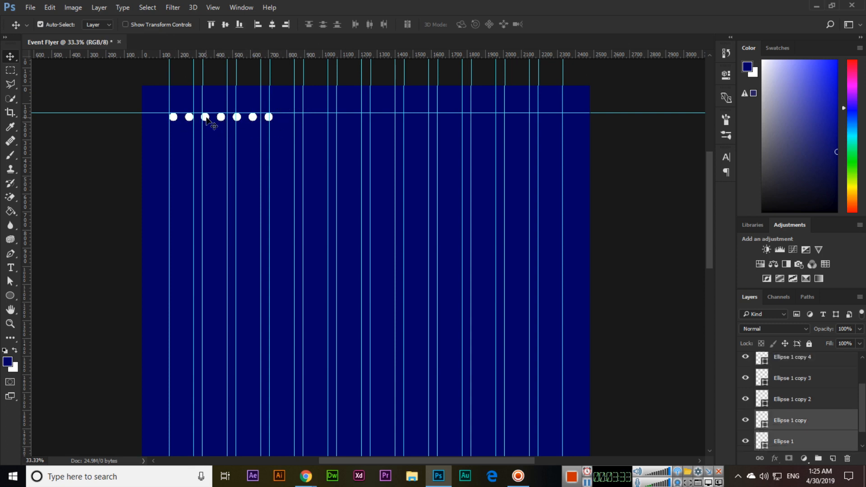
pyautogui.keyDown('shift'); pyautogui.click(205, 118); pyautogui.keyUp('shift')
pyautogui.keyDown('shift'); pyautogui.click(237, 119); pyautogui.keyUp('shift')
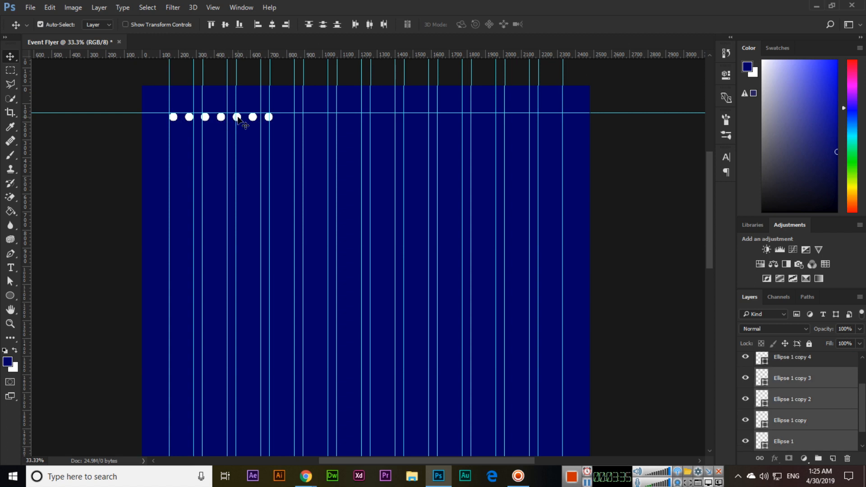
pyautogui.keyDown('shift'); pyautogui.click(252, 119); pyautogui.keyUp('shift')
pyautogui.keyDown('shift'); pyautogui.click(268, 118); pyautogui.keyUp('shift')
pyautogui.moveTo(255, 122); pyautogui.dragTo(544, 127)
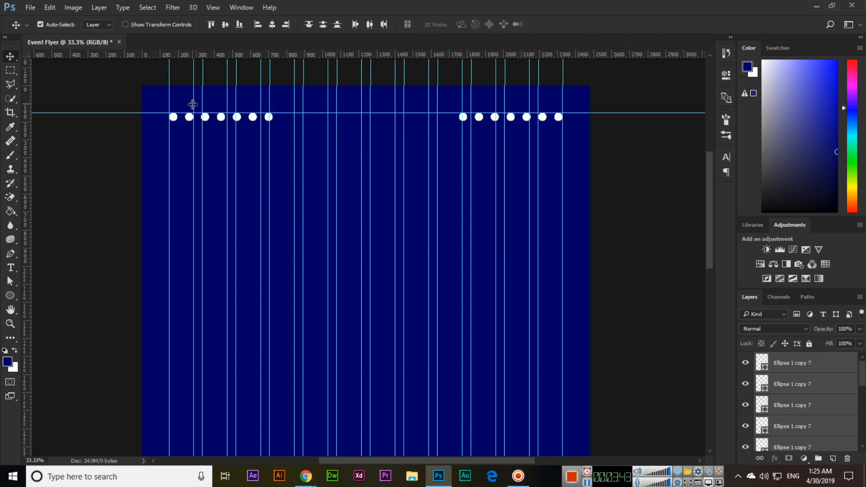
# Step: Set the Type tool to white #ffffff text in the Barlow ExtraBold font
pyautogui.click(10, 268)
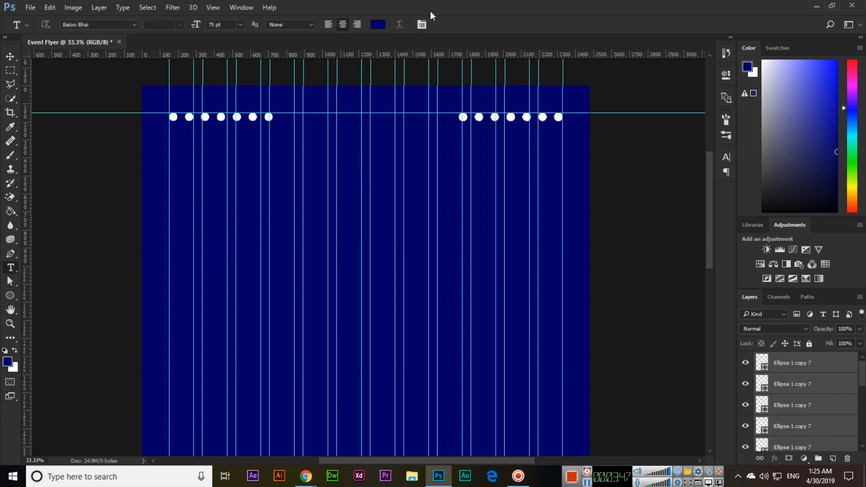
pyautogui.click(382, 26)
pyautogui.moveTo(381, 171); pyautogui.dragTo(323, 141)
pyautogui.press('Return')
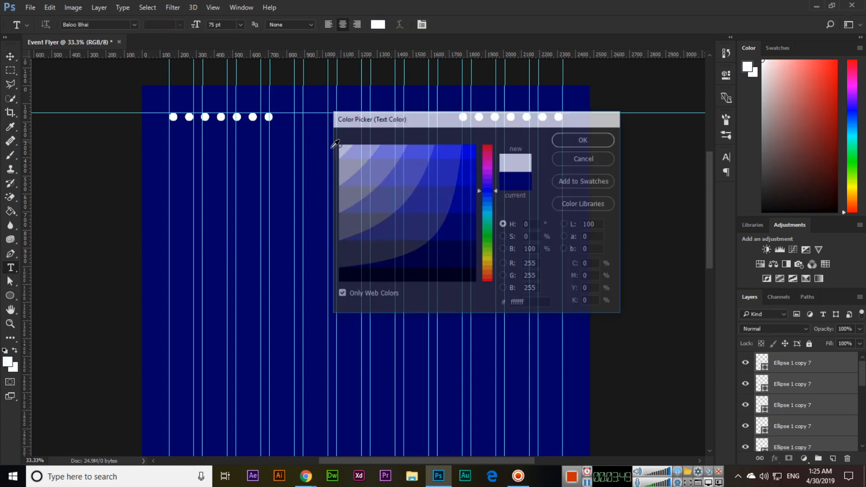
pyautogui.click(128, 25)
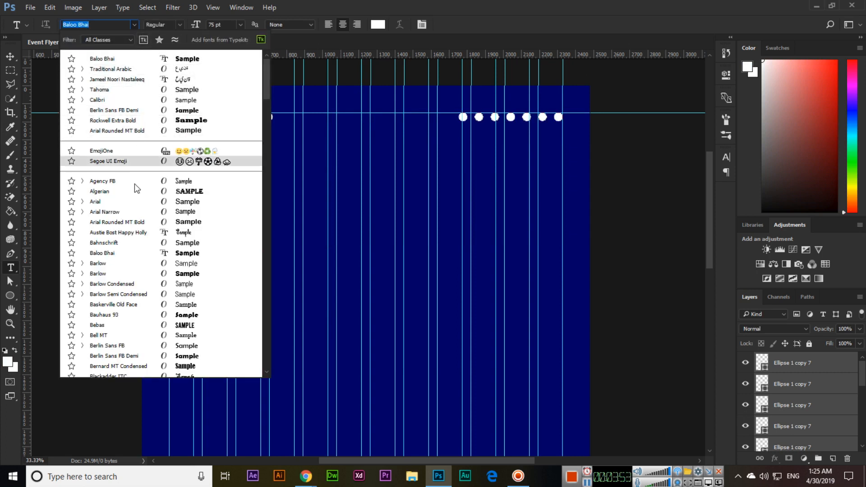
pyautogui.click(132, 274)
# Step: Add a 20 pt text line on the flyer with the presenter's full name followed by PRESENTS, all in capitals
pyautogui.click(244, 213)
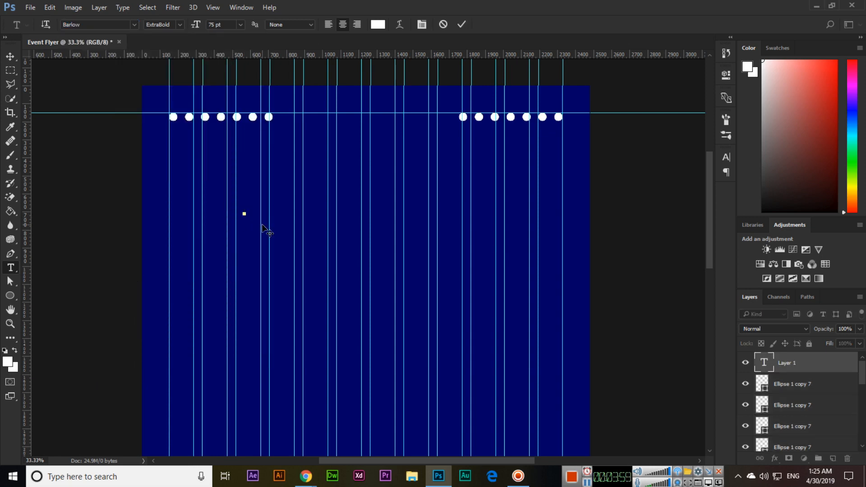
pyautogui.click(229, 23)
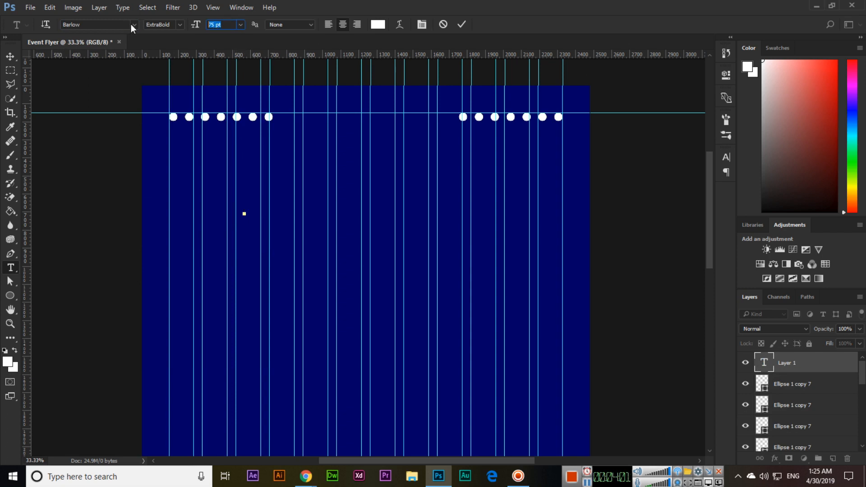
pyautogui.write('20')
pyautogui.press('Return')
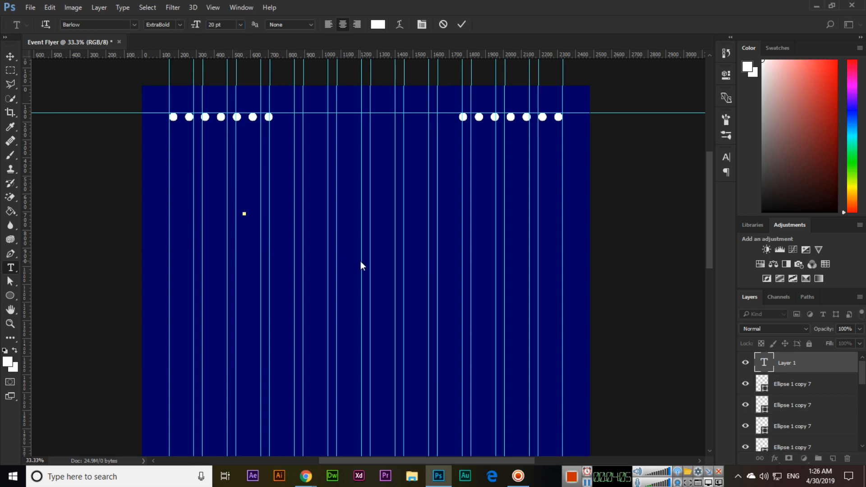
pyautogui.write('UMAIR BUTT PRESENTS')
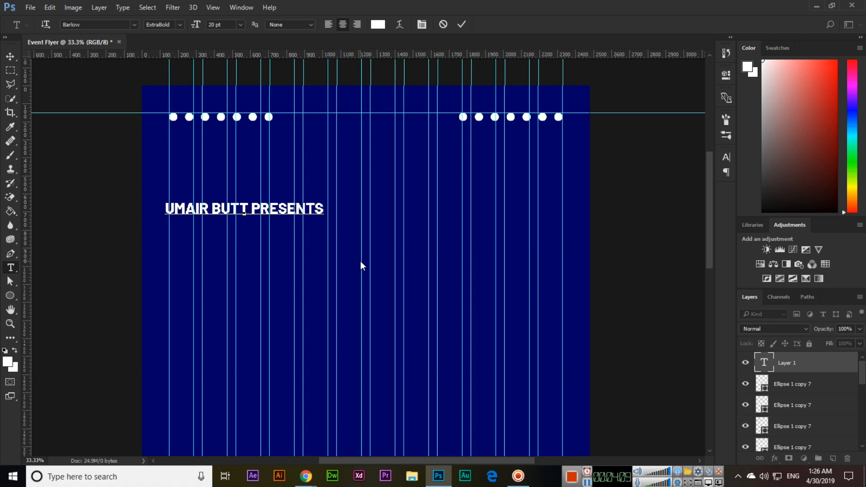
# Step: Move the PRESENTS text line up to the margin guide, centred between the two rows of circles
pyautogui.click(11, 57)
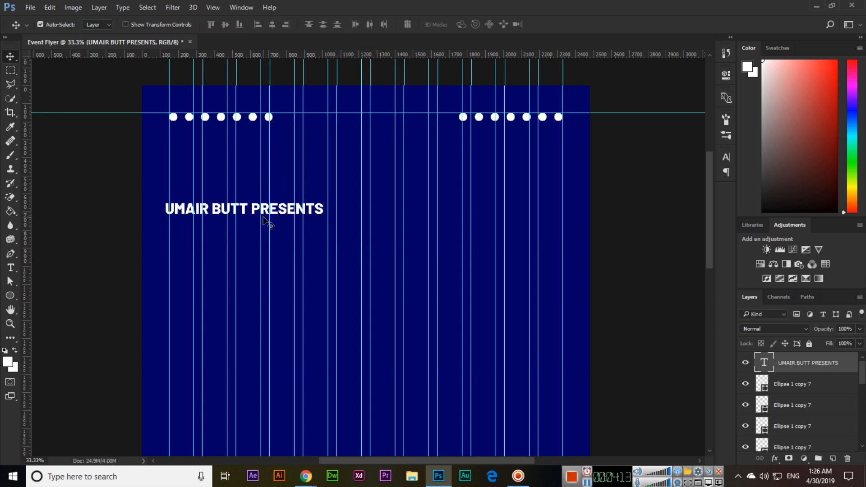
pyautogui.moveTo(249, 215); pyautogui.dragTo(371, 121)
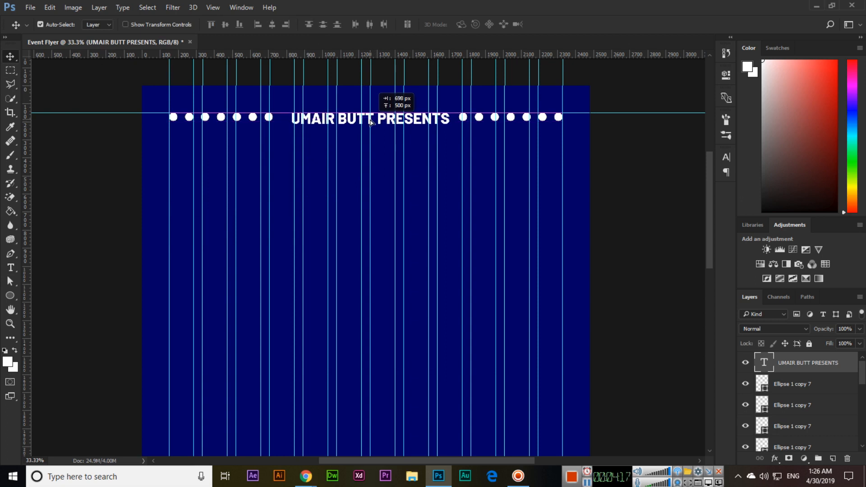
pyautogui.moveTo(369, 121); pyautogui.dragTo(366, 120)
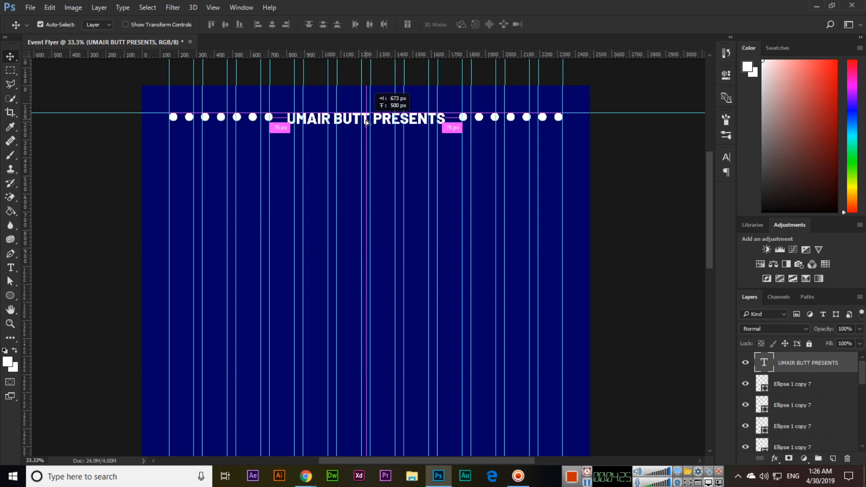
pyautogui.moveTo(366, 121); pyautogui.dragTo(366, 121)
pyautogui.moveTo(432, 221); pyautogui.dragTo(436, 201)
pyautogui.moveTo(378, 239)
pyautogui.mouseDown()
pyautogui.moveTo(377, 270)
pyautogui.moveTo(387, 256)
pyautogui.moveTo(364, 249)
pyautogui.moveTo(378, 250)
pyautogui.mouseUp()
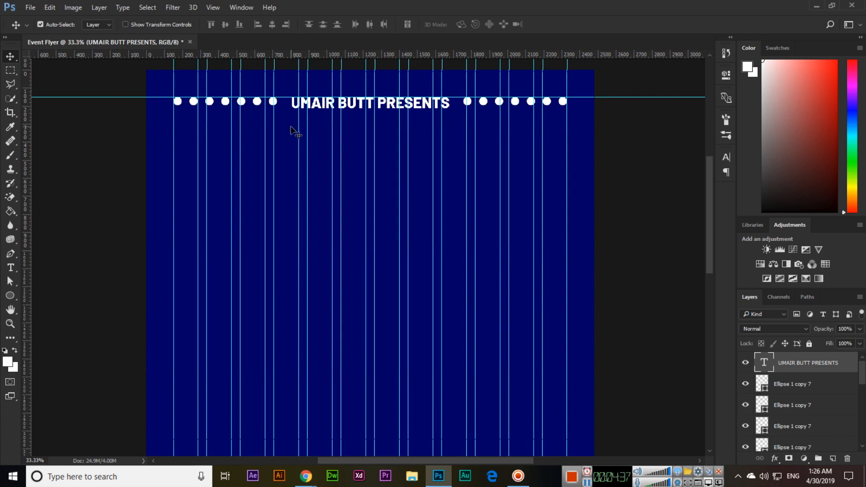
# Step: Open the photo catering-celebration-chairs-50675 from the For Flyer folder in its own document
pyautogui.hotkey('ctrl', 'o')
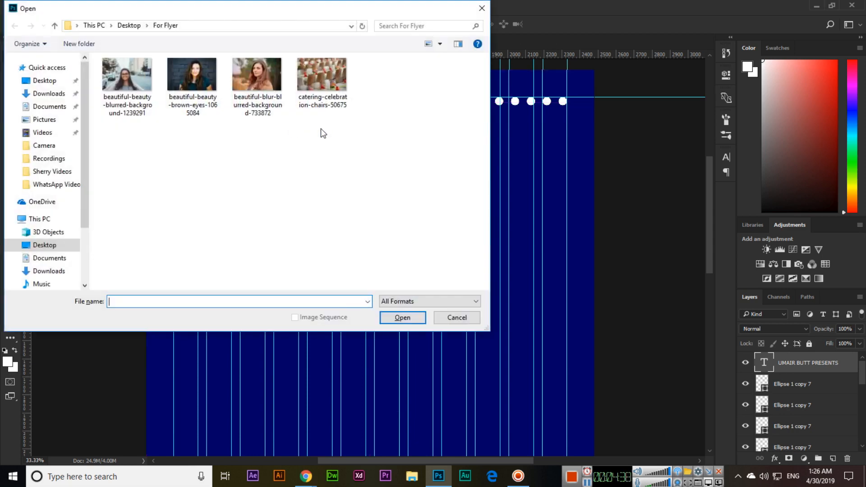
pyautogui.doubleClick(330, 87)
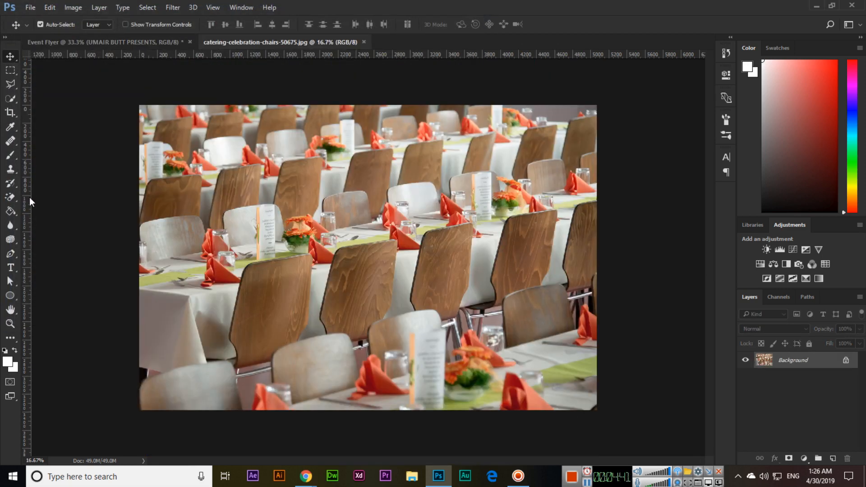
pyautogui.click(10, 267)
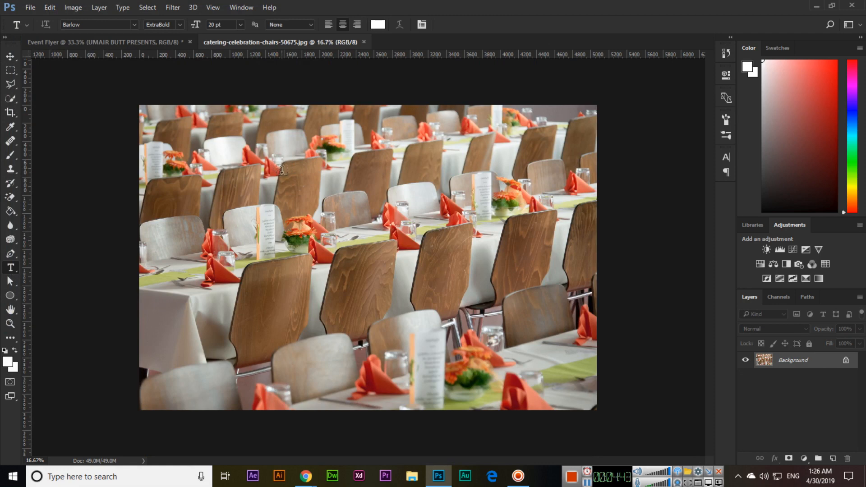
pyautogui.click(162, 39)
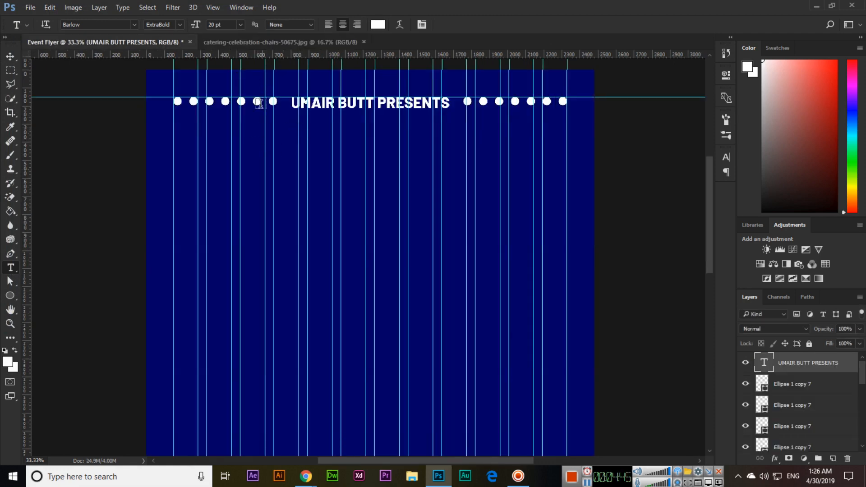
pyautogui.click(253, 42)
# Step: Add the three-line text "EVENT / NAME / IS HERE" over the chairs photo and put its layer in a group
pyautogui.click(271, 183)
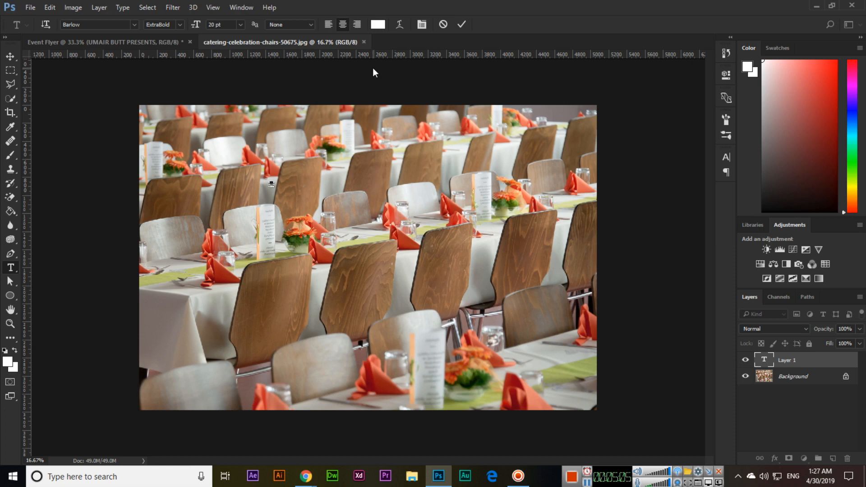
pyautogui.click(10, 57)
pyautogui.hotkey('ctrl', 'g')
# Step: Scale the event name group proportionally from its centre to about 4575%
pyautogui.hotkey('ctrl', 't')
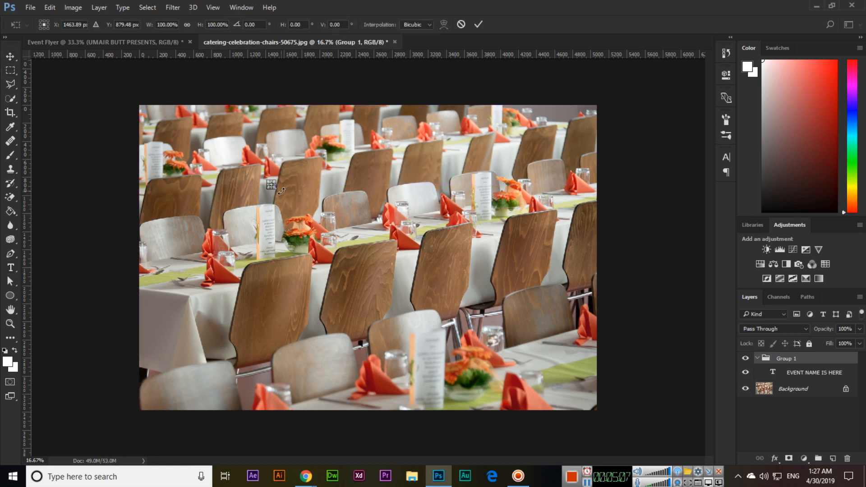
pyautogui.moveTo(271, 185); pyautogui.dragTo(410, 314)
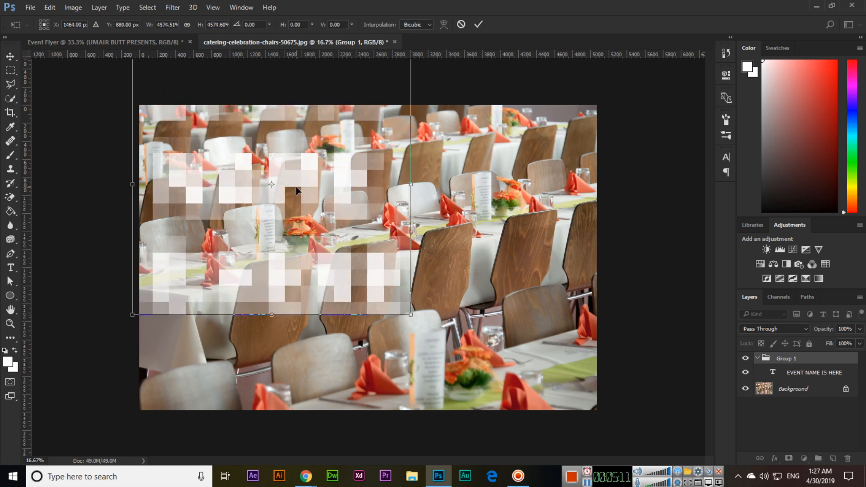
pyautogui.press('Return')
# Step: Move the enlarged event name text to the middle of the photo and ungroup its layer
pyautogui.moveTo(341, 205); pyautogui.dragTo(411, 264)
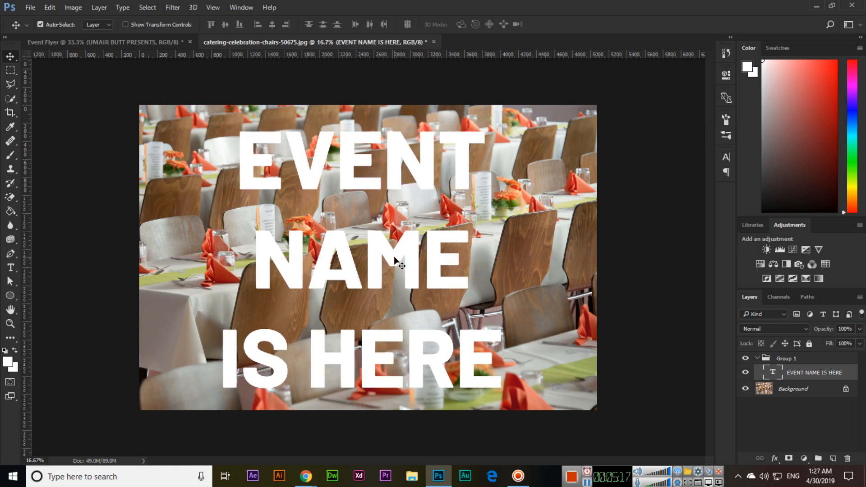
pyautogui.click(783, 359)
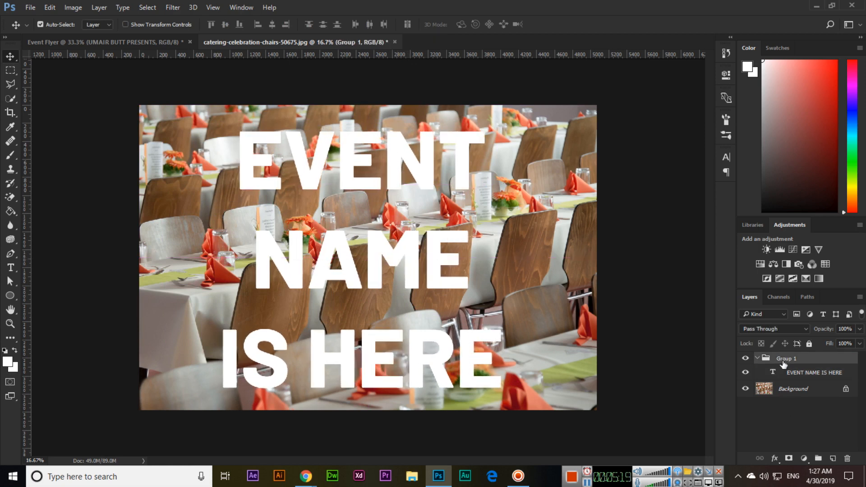
pyautogui.hotkey('ctrl', 'shift', 'g')
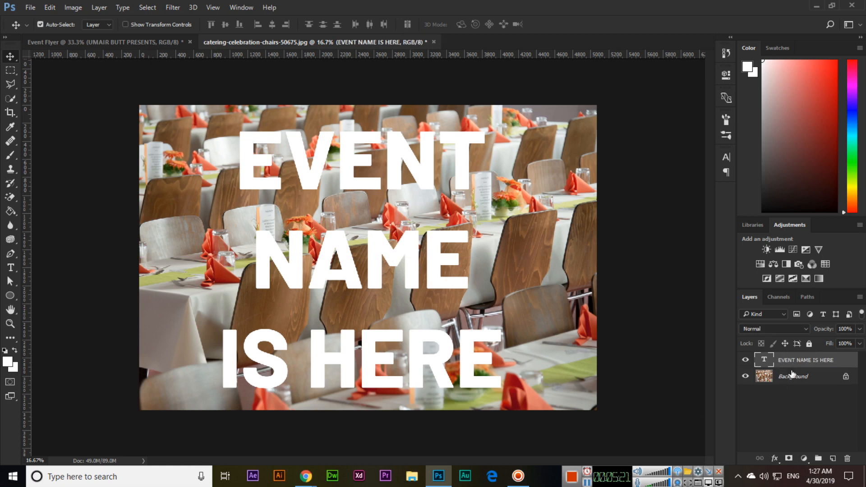
# Step: Unlock the background photo, placing it above the event name text layer, and clip it to the text with a clipping mask
pyautogui.click(845, 377)
pyautogui.moveTo(813, 361); pyautogui.dragTo(819, 386)
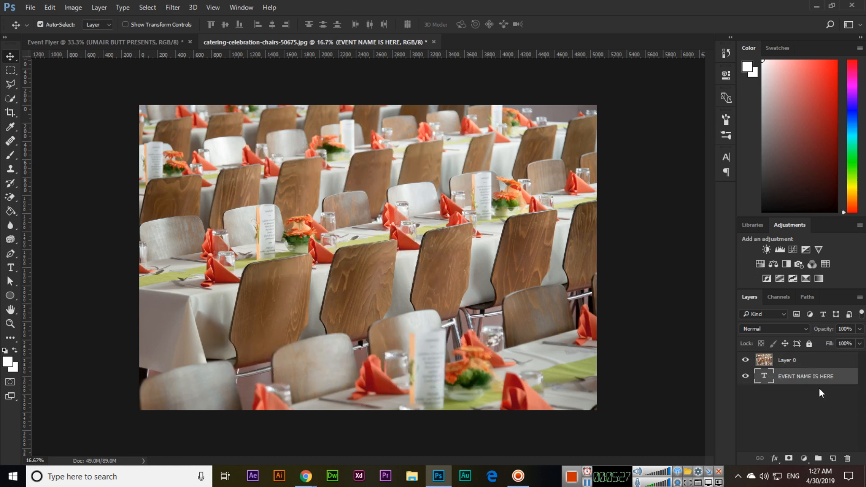
pyautogui.click(97, 8)
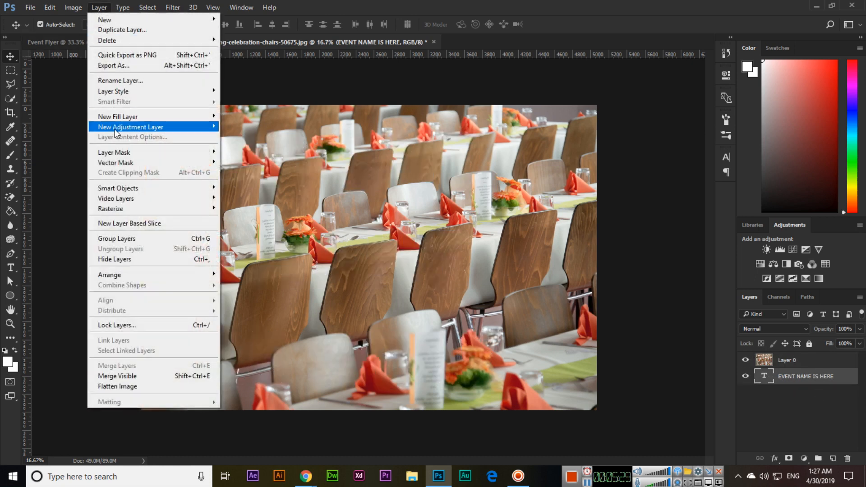
pyautogui.click(415, 1)
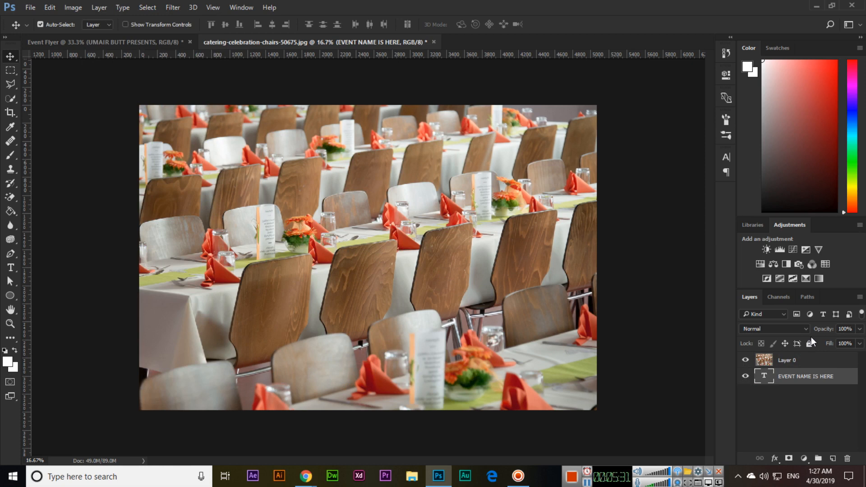
pyautogui.click(790, 365)
pyautogui.click(98, 7)
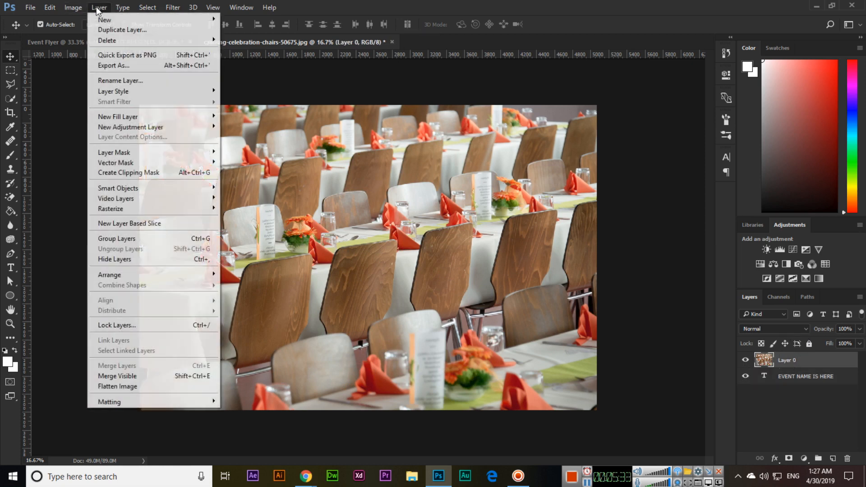
pyautogui.click(151, 172)
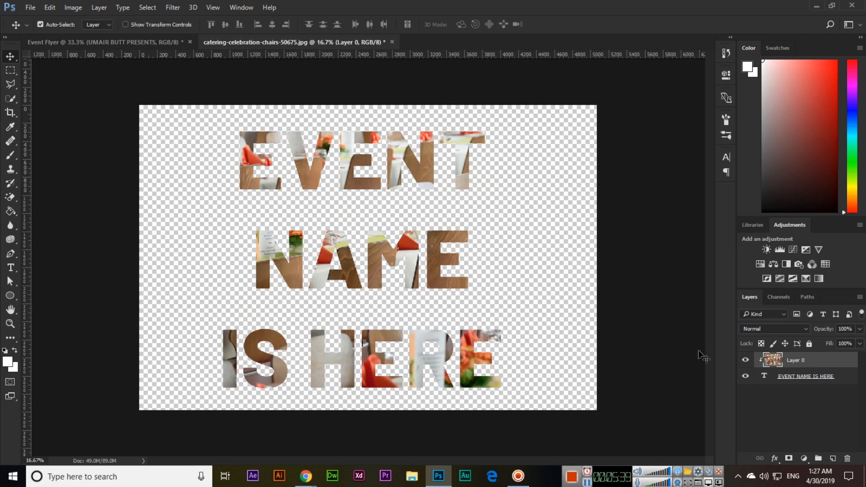
# Step: Merge the clipped photo and text into one layer and copy that title into the Event Flyer document
pyautogui.keyDown('shift'); pyautogui.click(805, 380); pyautogui.keyUp('shift')
pyautogui.hotkey('ctrl', 'e')
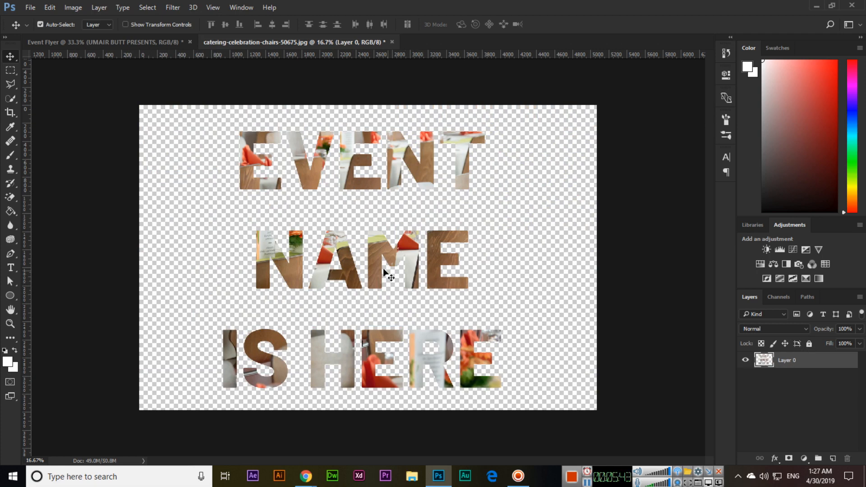
pyautogui.moveTo(368, 270)
pyautogui.mouseDown()
pyautogui.moveTo(389, 269)
pyautogui.moveTo(374, 269)
pyautogui.mouseUp()
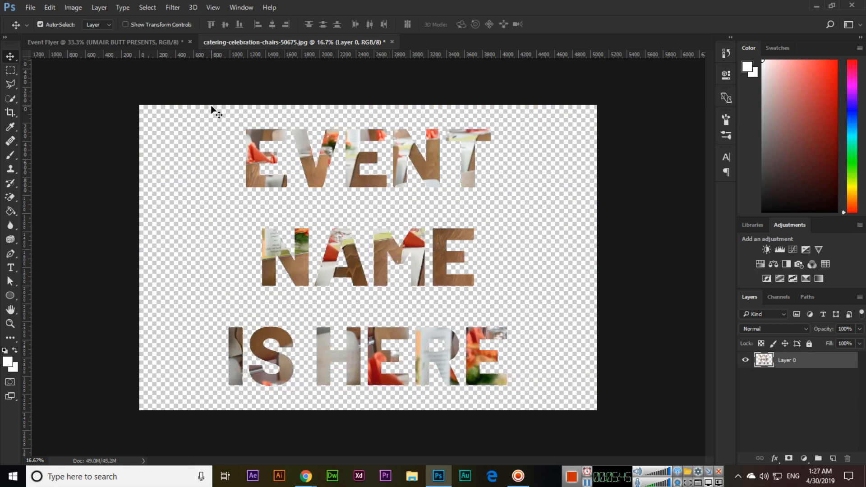
pyautogui.moveTo(254, 167); pyautogui.dragTo(286, 87)
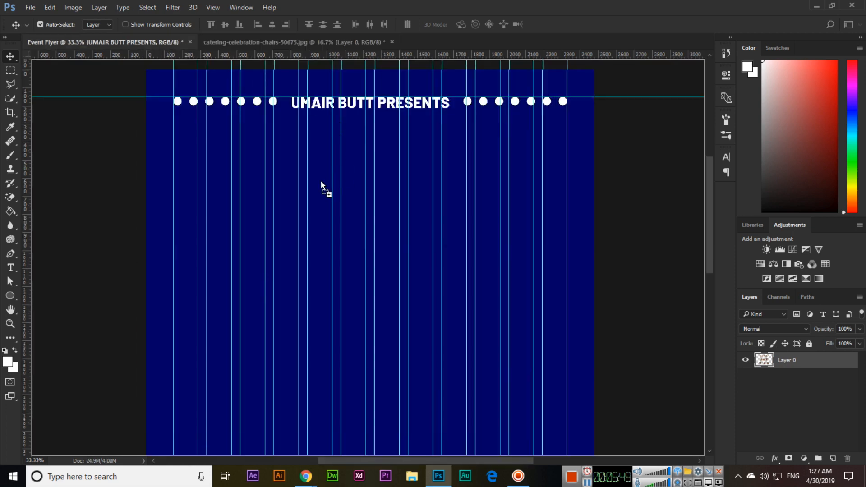
pyautogui.moveTo(292, 193); pyautogui.dragTo(291, 195)
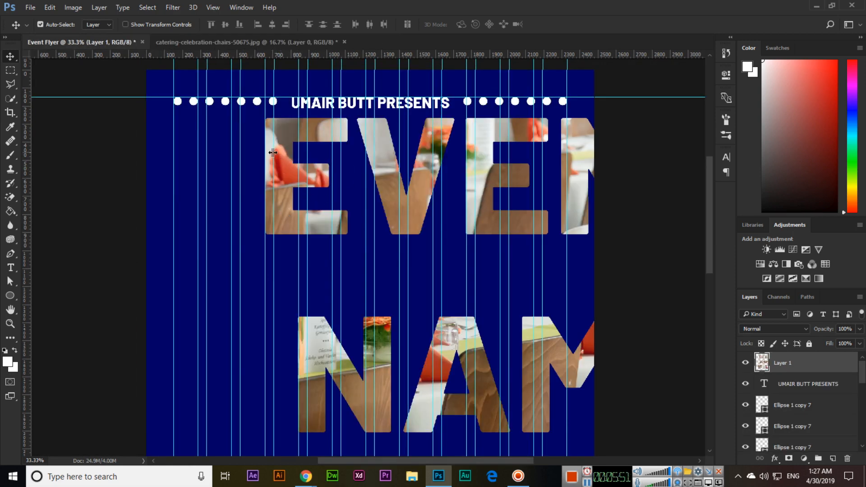
# Step: Scale the photo-filled title proportionally to 40% and centre it horizontally on the flyer below the presenter line
pyautogui.press('ctrl')
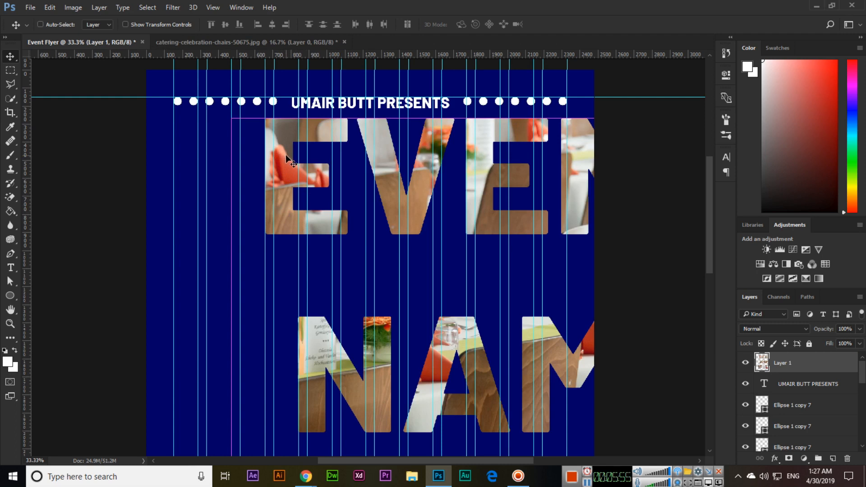
pyautogui.hotkey('ctrl', 't')
pyautogui.moveTo(232, 118); pyautogui.dragTo(398, 271)
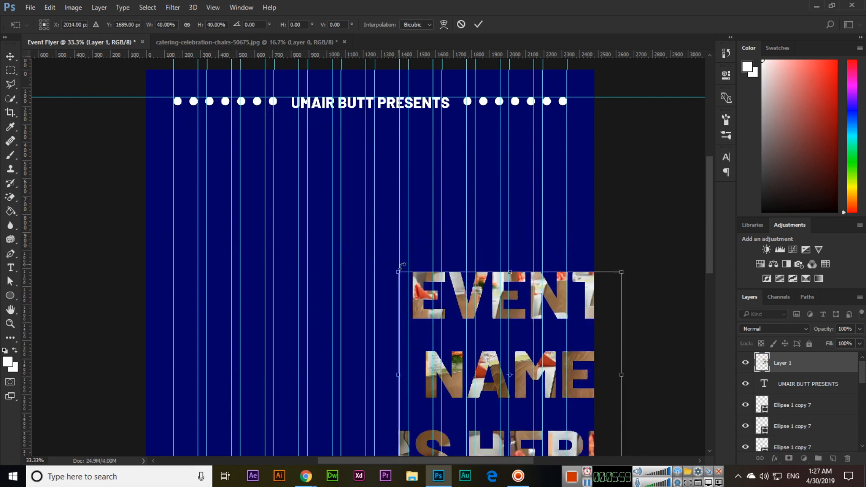
pyautogui.moveTo(464, 308); pyautogui.dragTo(323, 154)
pyautogui.press('Return')
# Step: Shrink the photo-filled title slightly around its centre and move it up closer to the presenter line
pyautogui.hotkey('ctrl', 't')
pyautogui.moveTo(483, 123); pyautogui.dragTo(475, 132)
pyautogui.press('Return')
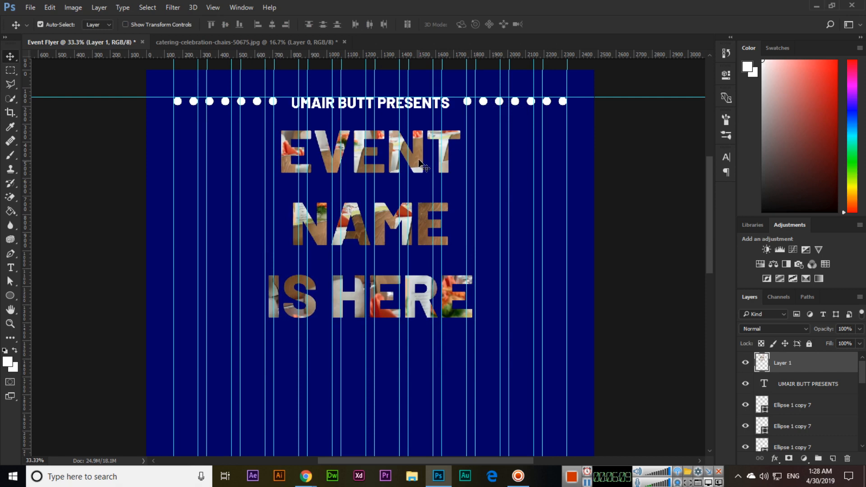
pyautogui.moveTo(419, 163); pyautogui.dragTo(420, 156)
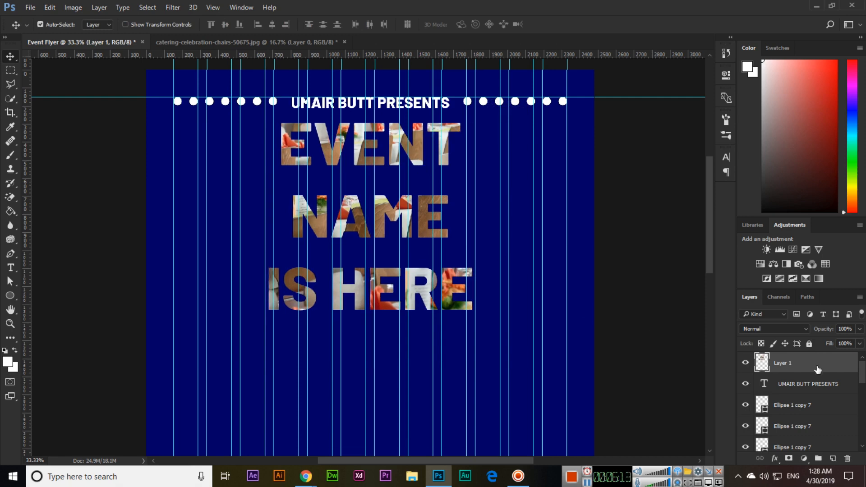
# Step: Add a white (ffffff) outside stroke 10 px wide to the photo-filled title layer
pyautogui.rightClick(817, 369)
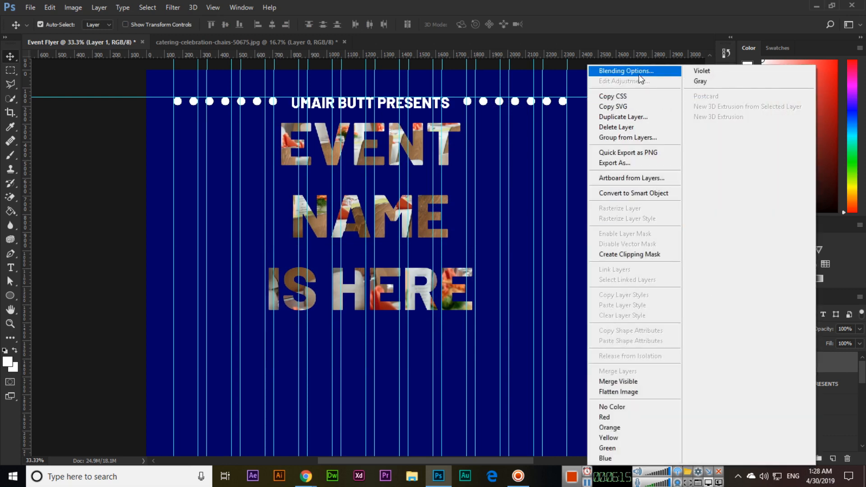
pyautogui.press('Escape')
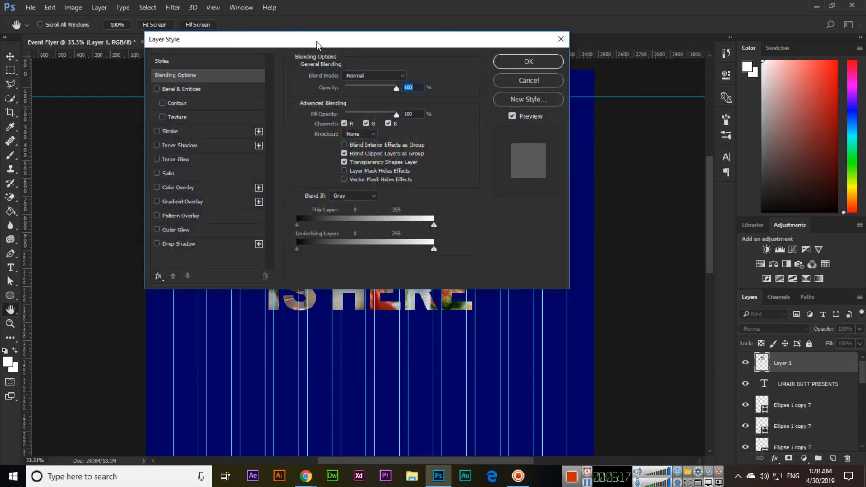
pyautogui.moveTo(316, 43); pyautogui.dragTo(625, 47)
pyautogui.click(496, 135)
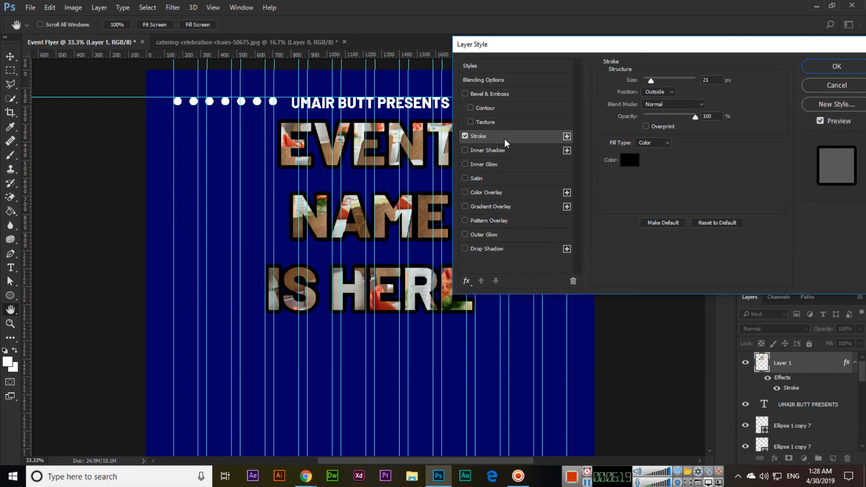
pyautogui.click(636, 161)
pyautogui.write('ffffff')
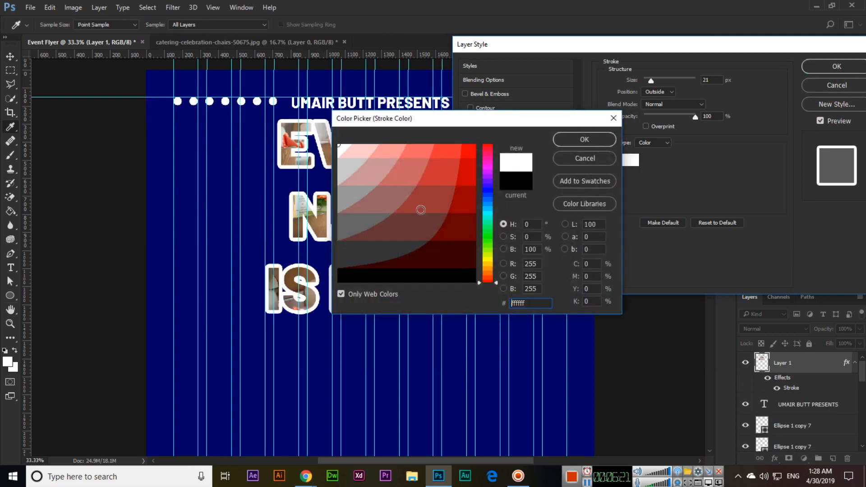
pyautogui.press('Return')
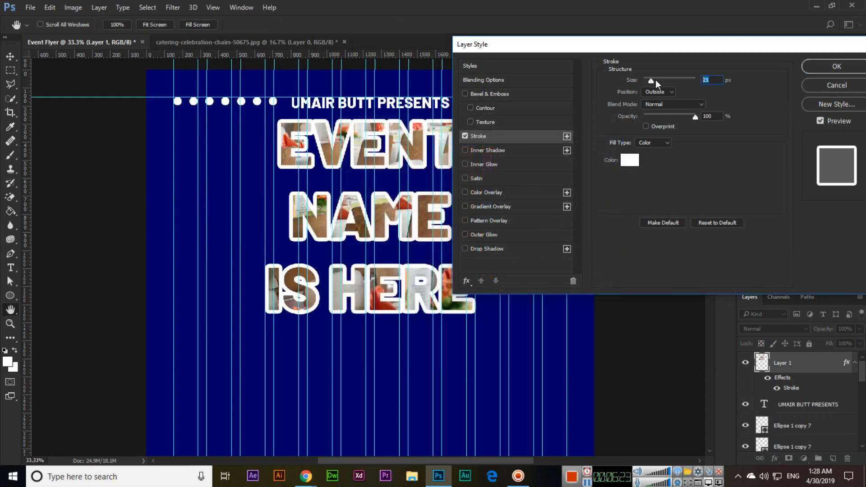
pyautogui.write('5')
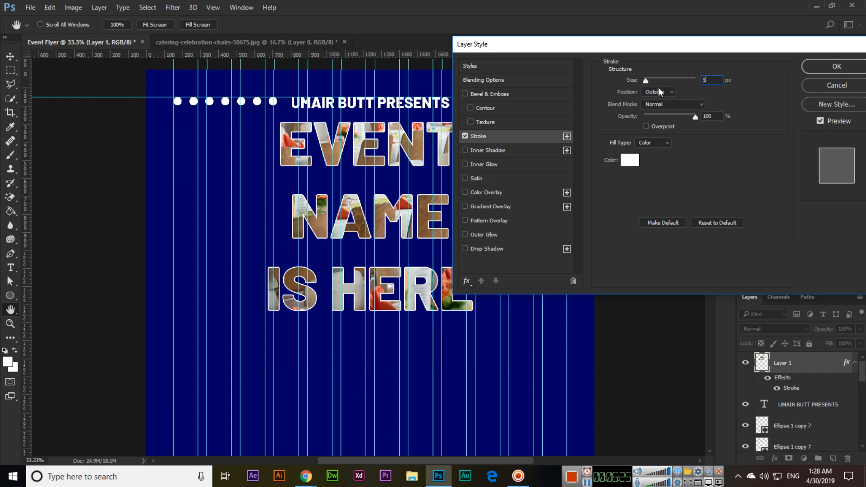
pyautogui.write('10')
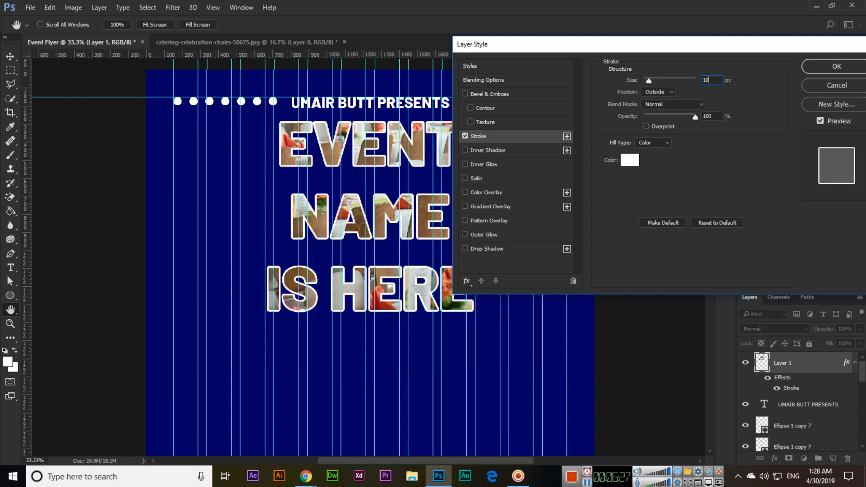
# Step: Try black (000000) and light grey (cccccc) as the title's stroke colour, and set it back to white
pyautogui.click(633, 161)
pyautogui.click(471, 184)
pyautogui.click(449, 242)
pyautogui.moveTo(450, 243); pyautogui.dragTo(481, 312)
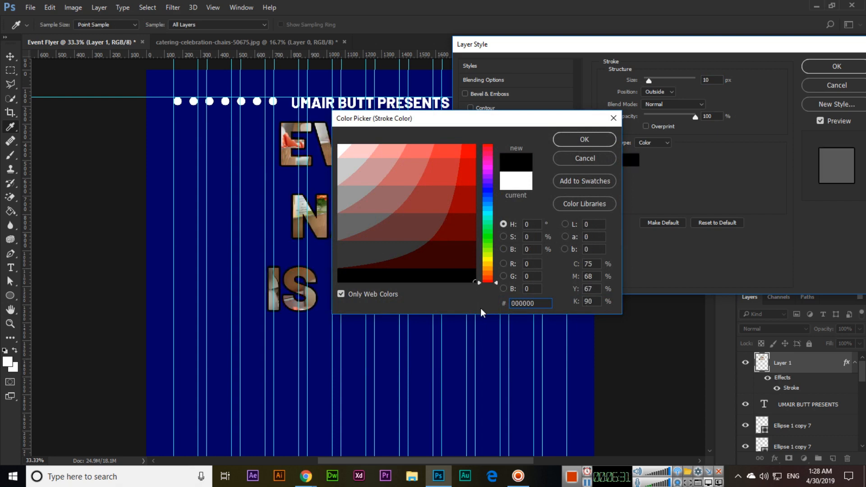
pyautogui.click(344, 162)
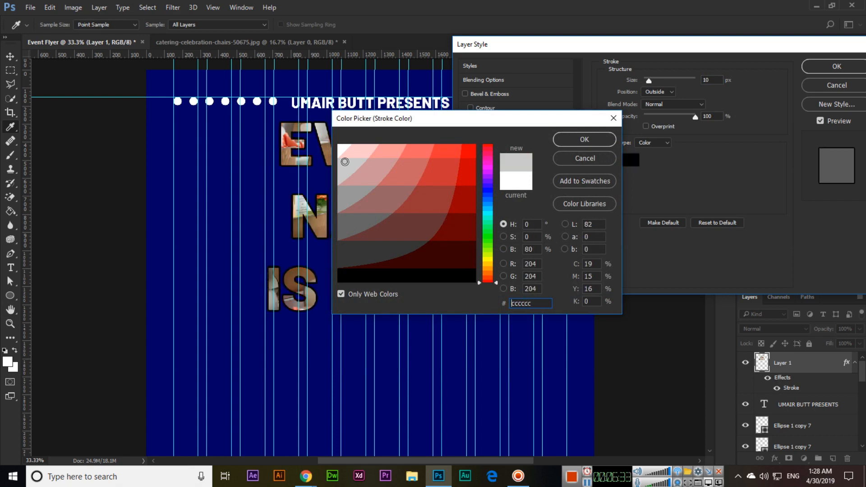
pyautogui.click(349, 155)
pyautogui.moveTo(349, 154); pyautogui.dragTo(338, 144)
pyautogui.press('Return')
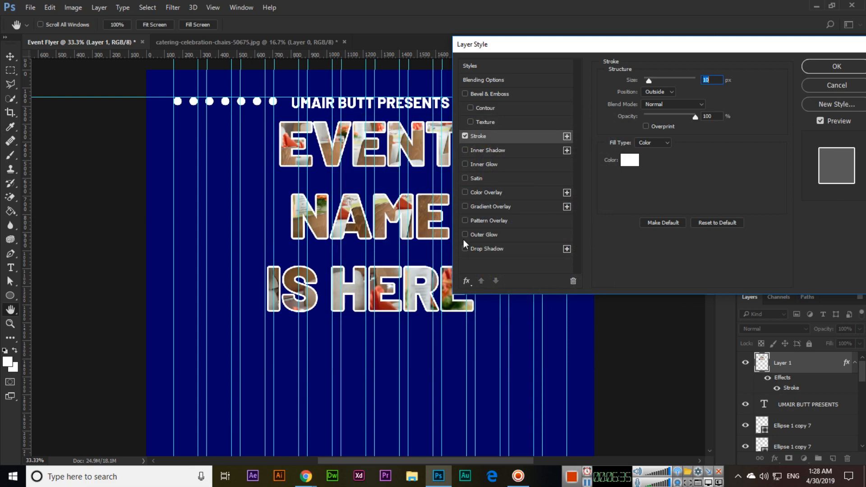
# Step: Accept the stroke settings for the title layer and return to the Move tool
pyautogui.moveTo(538, 44); pyautogui.dragTo(496, 58)
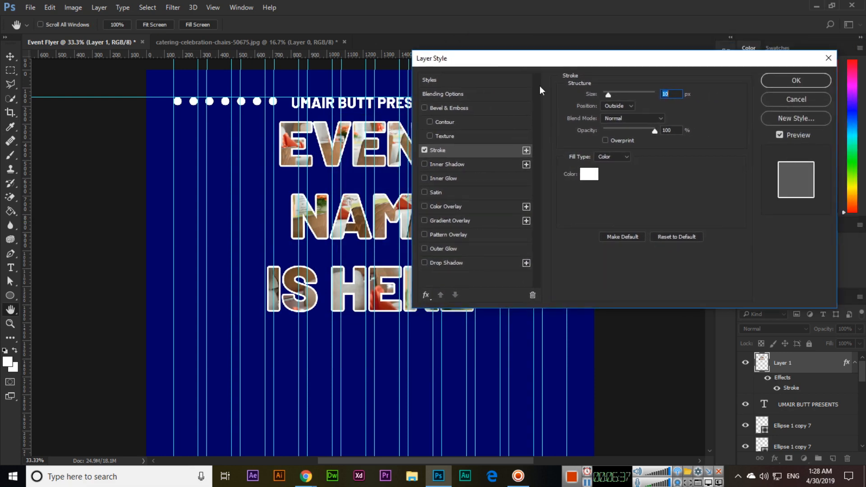
pyautogui.click(780, 86)
pyautogui.press('v')
pyautogui.moveTo(380, 221); pyautogui.dragTo(380, 220)
# Step: Examine the outlined title on the whole flyer page and its distances to the page edges
pyautogui.hotkey('ctrl', '-')
pyautogui.hotkey('ctrl', '-')
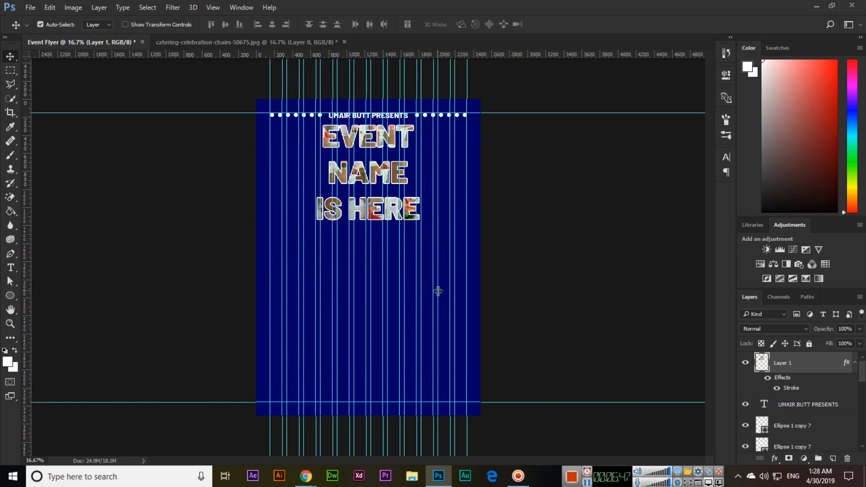
pyautogui.hotkey('ctrl', '-')
pyautogui.hotkey('ctrl', '+')
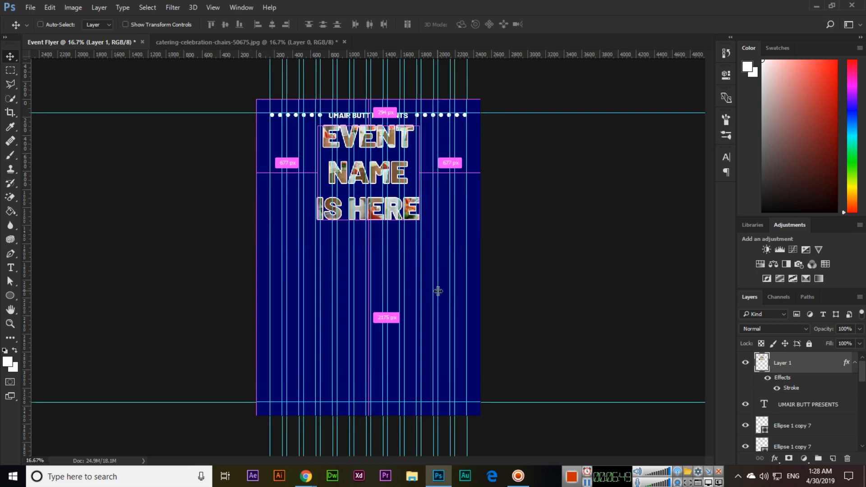
pyautogui.hotkey('ctrl', '+')
pyautogui.scroll(6, 438, 292)
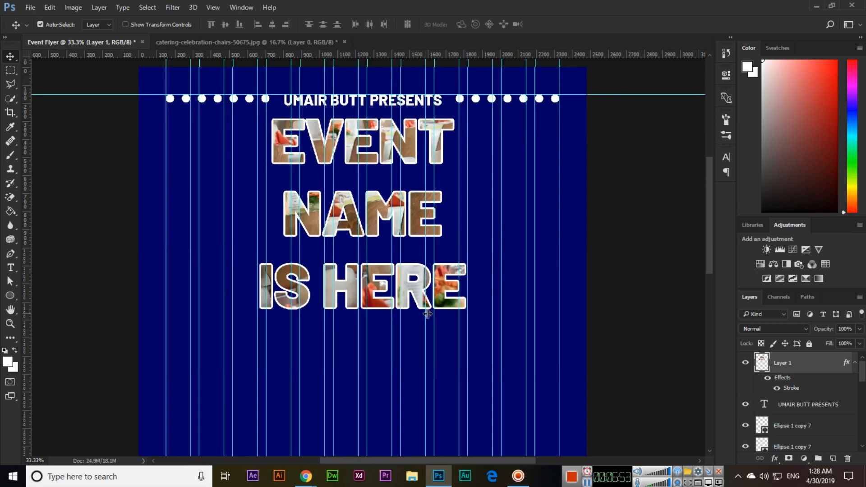
pyautogui.moveTo(434, 299); pyautogui.dragTo(450, 297)
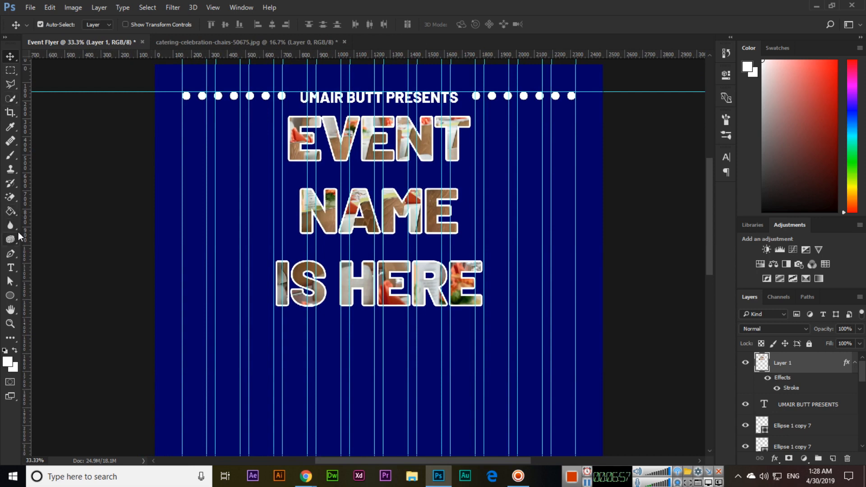
# Step: Add the text "EVENT DESCRIPTION HERE" in 20 pt Barlow ExtraBold below the title
pyautogui.click(10, 267)
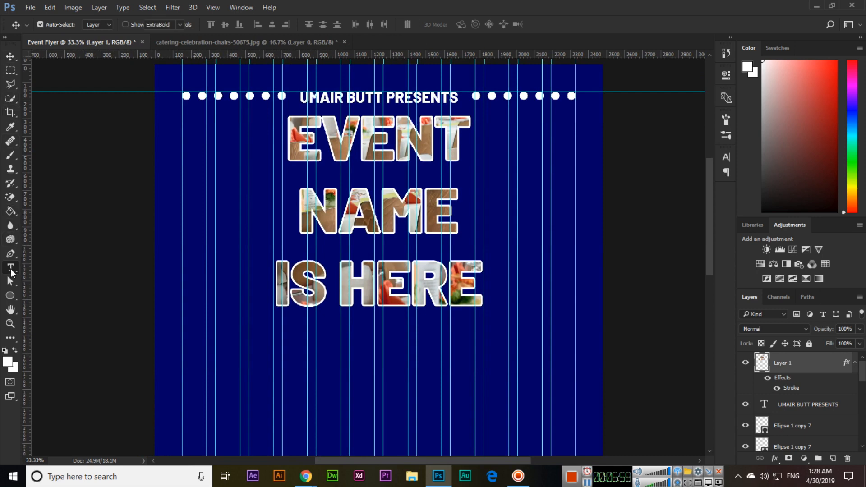
pyautogui.click(226, 334)
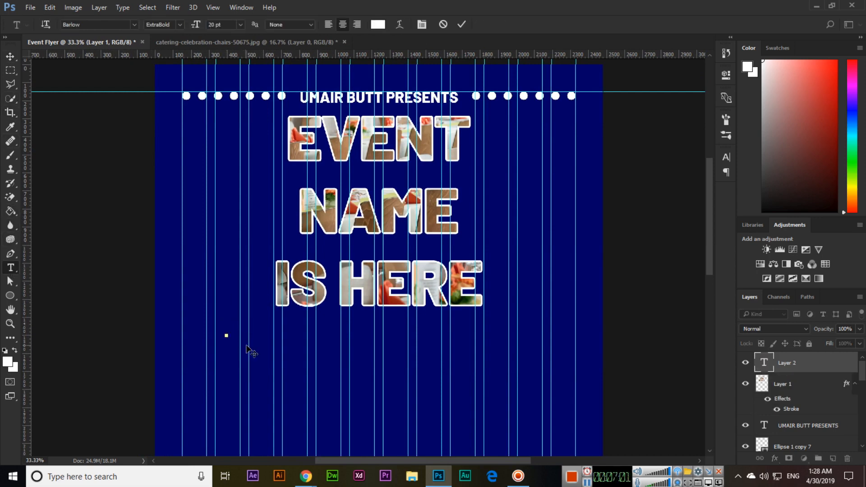
pyautogui.write('EVENT')
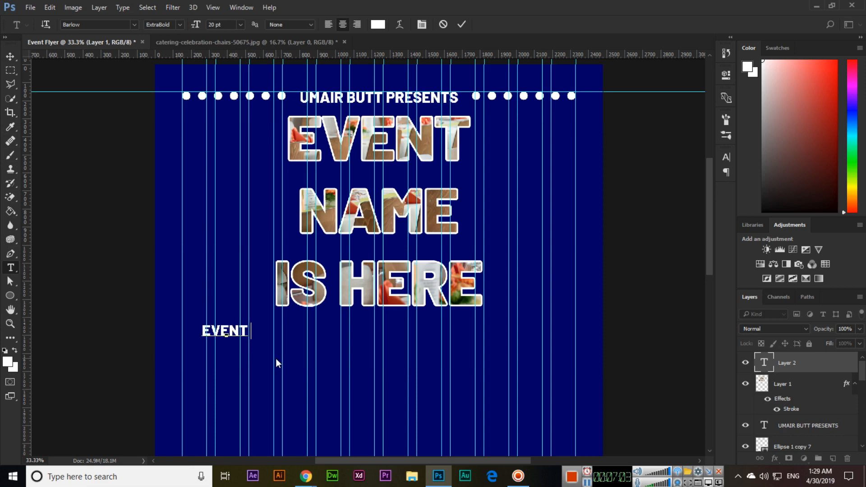
pyautogui.write(' DESCRIPTION')
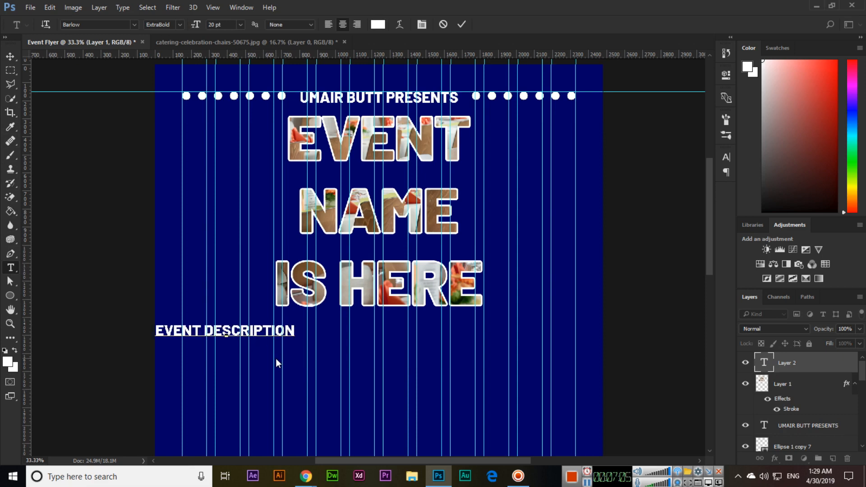
pyautogui.write(' HERE')
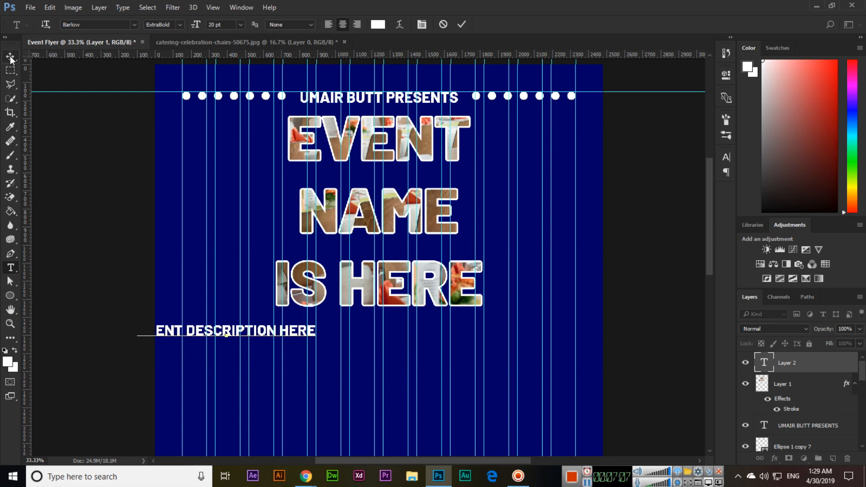
pyautogui.hotkey('ctrl', 'Return')
# Step: Centre the event description line directly under the title and enlarge it proportionally to about twice its size
pyautogui.moveTo(257, 334); pyautogui.dragTo(409, 328)
pyautogui.hotkey('ctrl', 't')
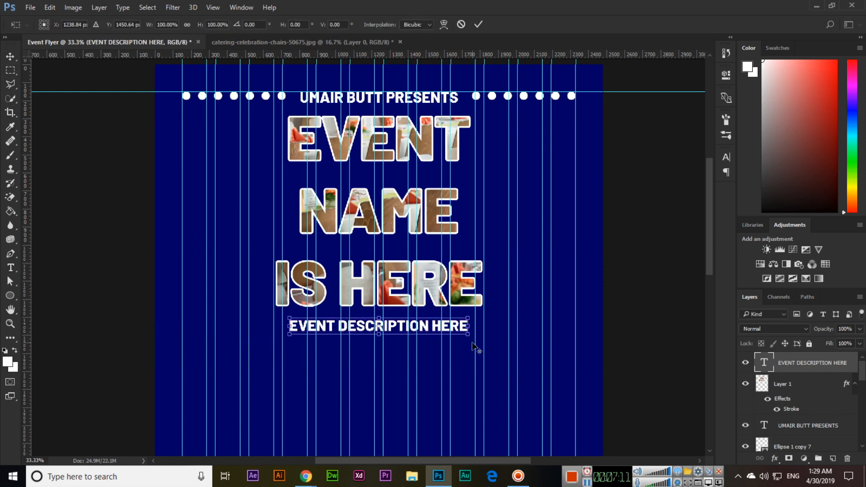
pyautogui.moveTo(468, 335); pyautogui.dragTo(557, 381)
pyautogui.press('Return')
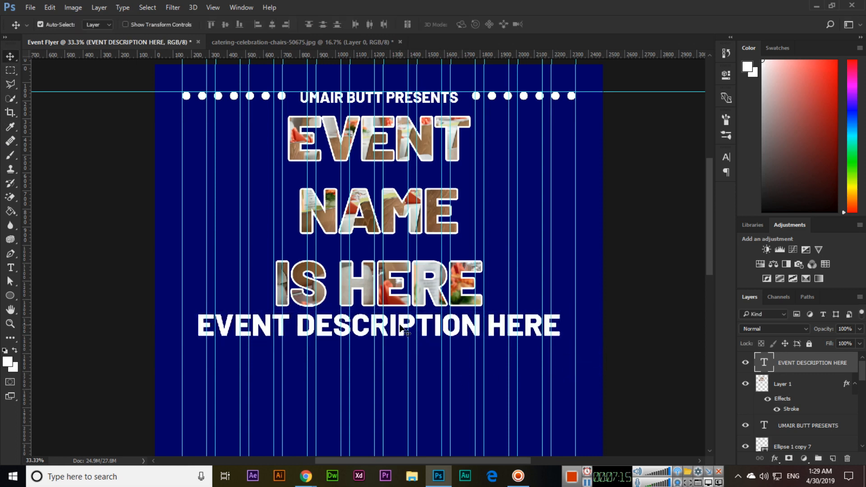
# Step: Move the event description line off centre and realign it horizontally to the centre of the Background layer
pyautogui.moveTo(400, 327); pyautogui.dragTo(421, 329)
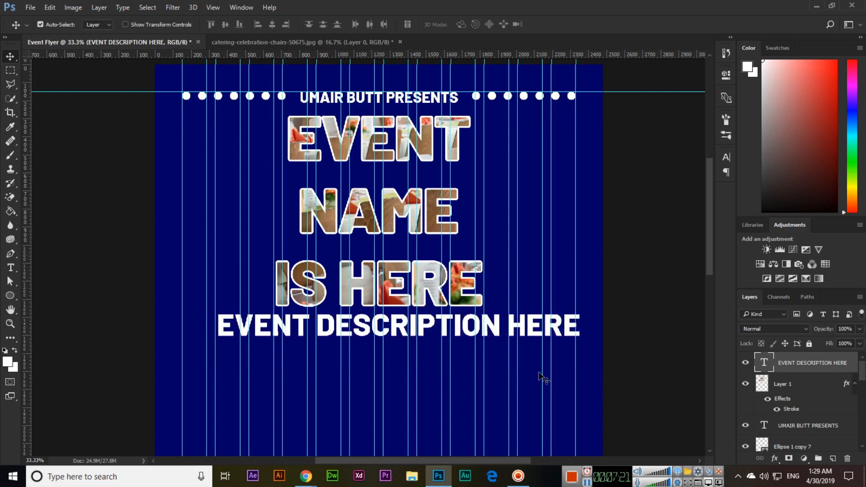
pyautogui.scroll(-10, 793, 365)
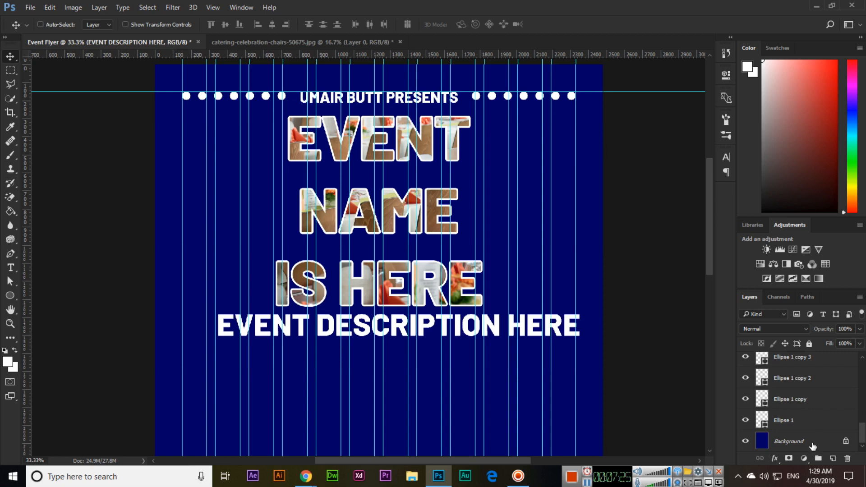
pyautogui.click(813, 446)
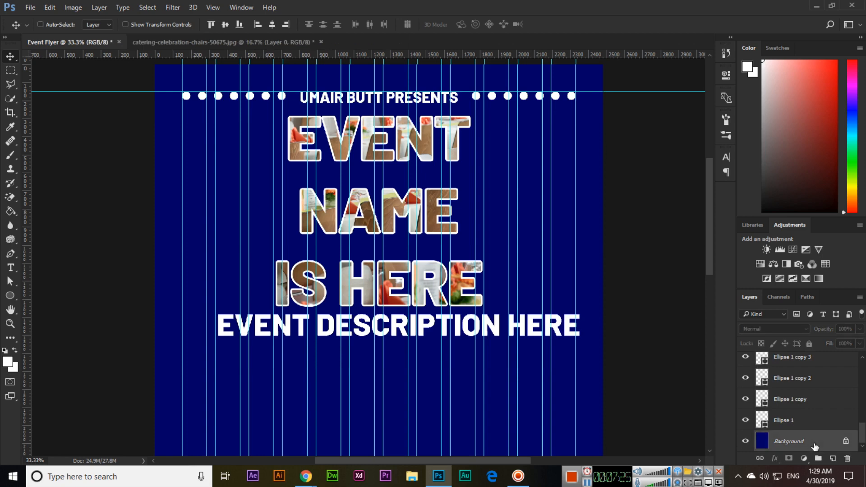
pyautogui.click(272, 24)
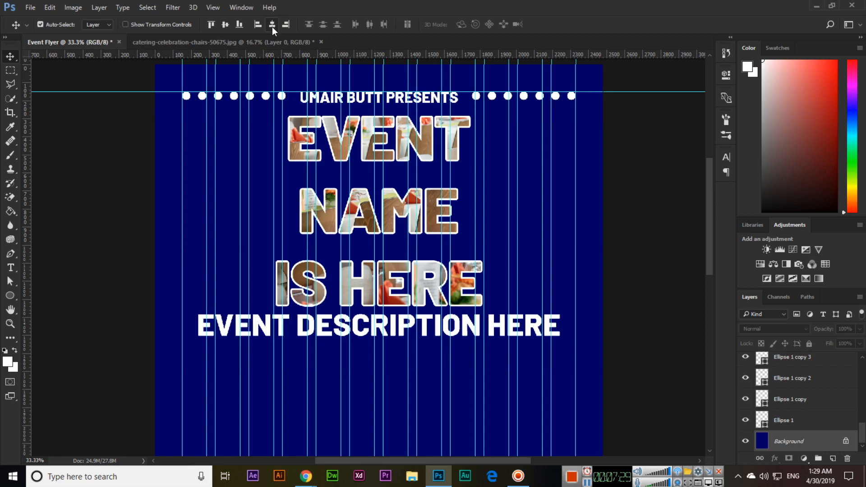
# Step: Try right and left alignment of the event description against the Background, restore centre alignment, and select only the description layer
pyautogui.click(287, 25)
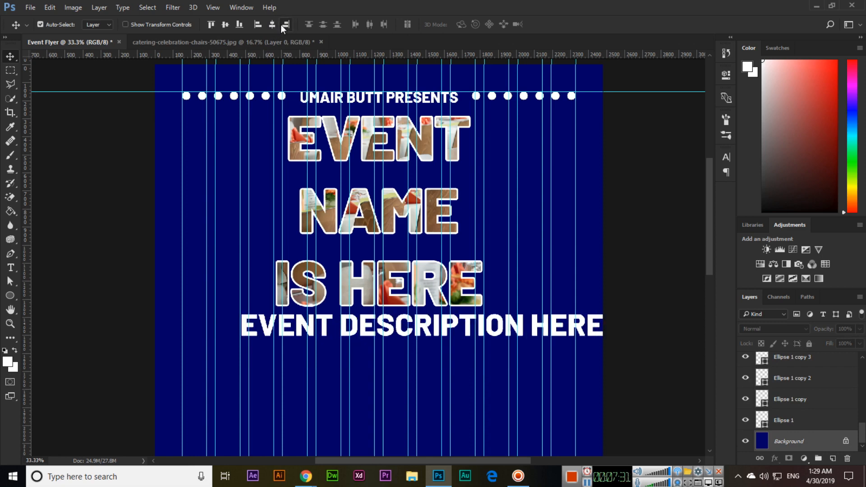
pyautogui.click(257, 24)
pyautogui.click(272, 24)
pyautogui.scroll(8, 814, 400)
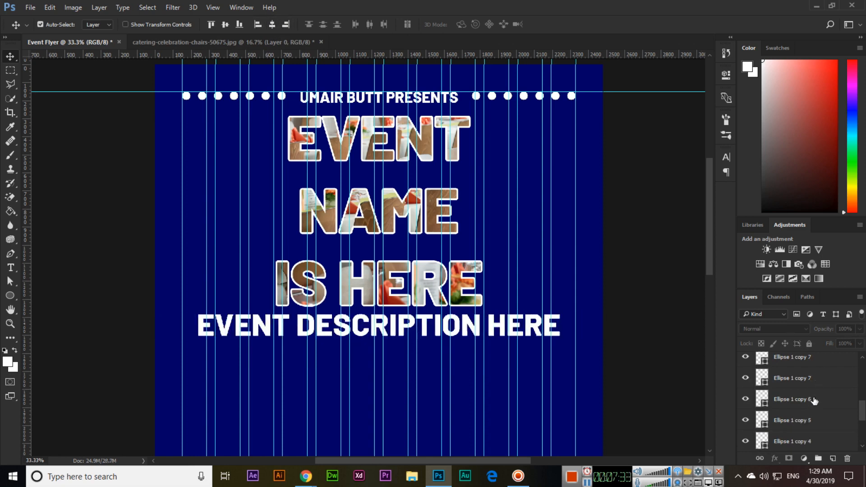
pyautogui.click(804, 391)
pyautogui.click(805, 364)
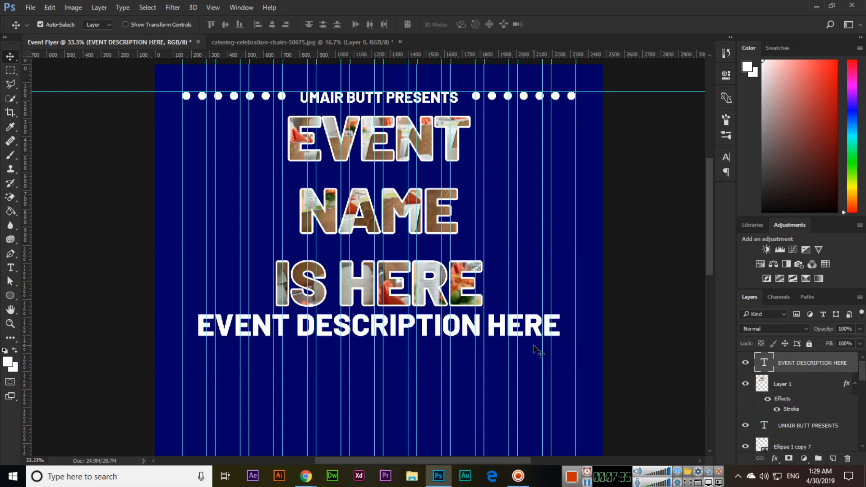
# Step: Duplicate the circles left of the presenter line into an evenly spaced, full-width row below the event description
pyautogui.moveTo(522, 354); pyautogui.dragTo(523, 186)
pyautogui.moveTo(526, 242); pyautogui.dragTo(533, 218)
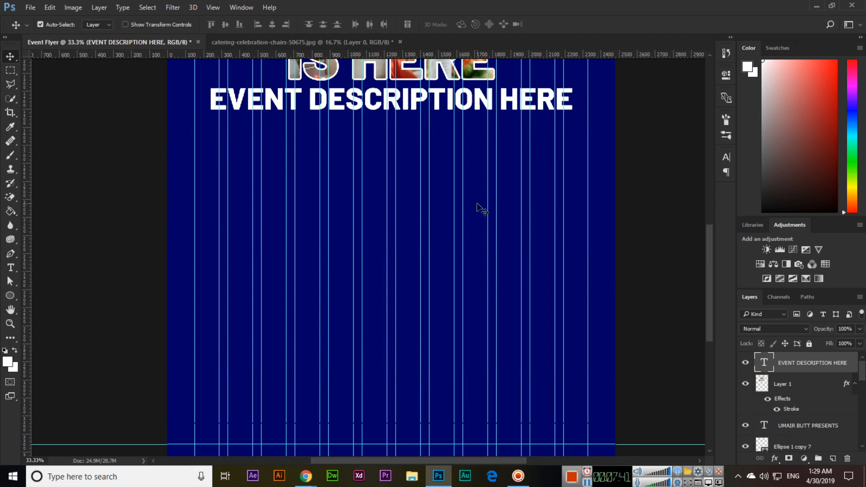
pyautogui.moveTo(376, 143); pyautogui.dragTo(378, 244)
pyautogui.moveTo(372, 95); pyautogui.dragTo(380, 206)
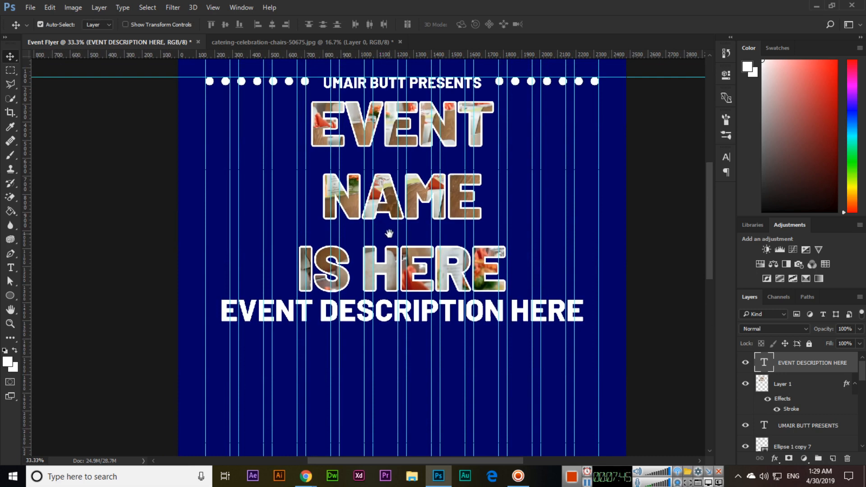
pyautogui.click(211, 83)
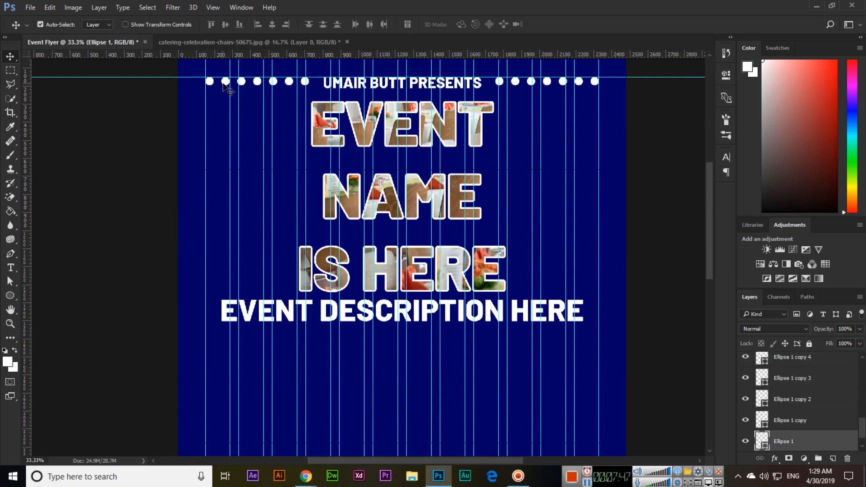
pyautogui.keyDown('shift'); pyautogui.click(225, 82); pyautogui.keyUp('shift')
pyautogui.keyDown('shift'); pyautogui.click(242, 82); pyautogui.keyUp('shift')
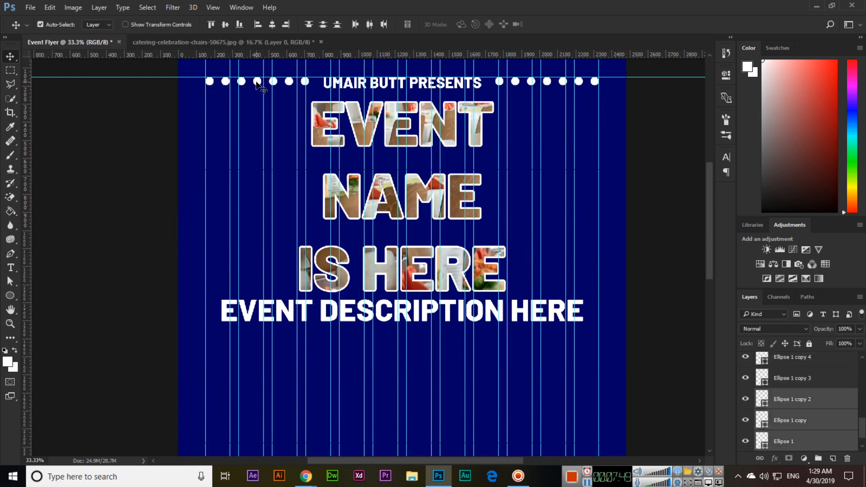
pyautogui.keyDown('shift'); pyautogui.click(257, 82); pyautogui.keyUp('shift')
pyautogui.keyDown('shift'); pyautogui.click(273, 82); pyautogui.keyUp('shift')
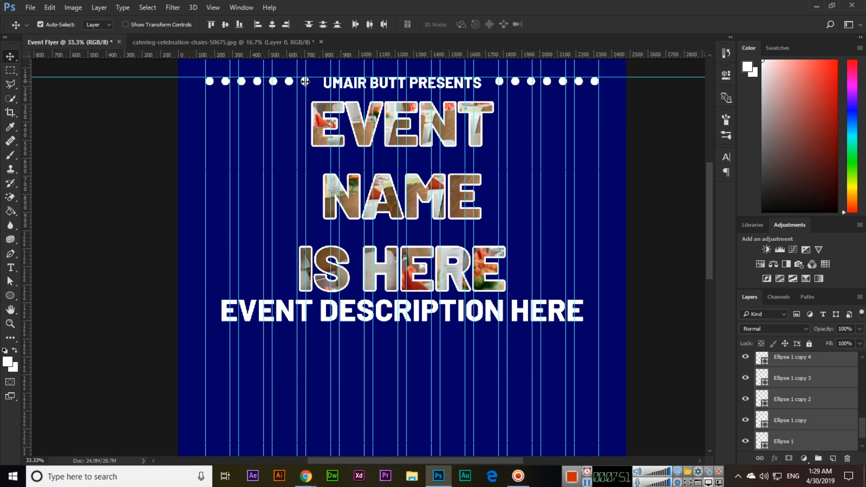
pyautogui.moveTo(257, 83); pyautogui.dragTo(499, 349)
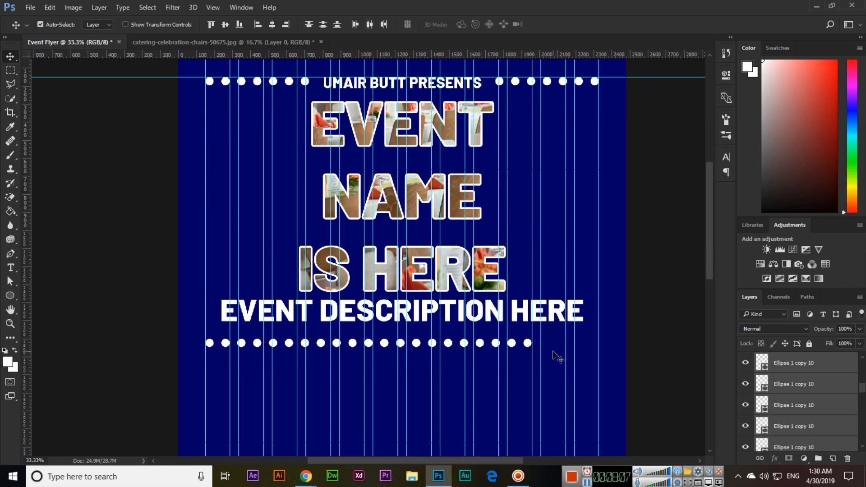
pyautogui.moveTo(525, 342); pyautogui.dragTo(594, 348)
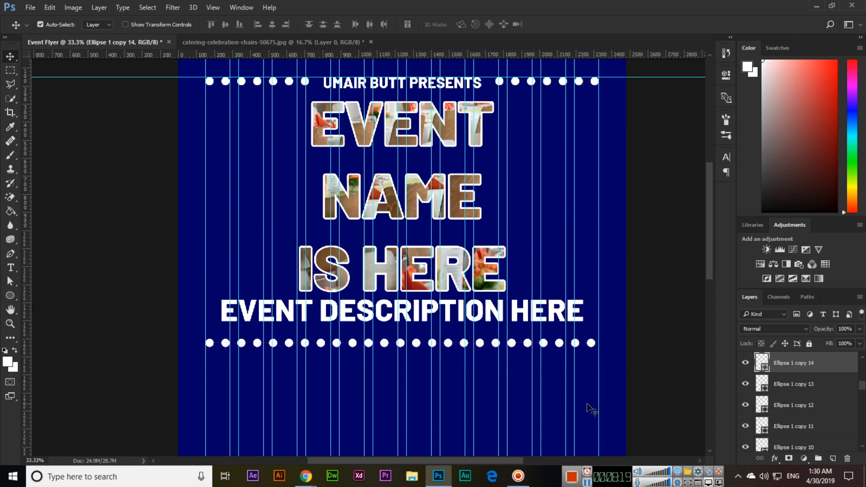
# Step: Select every circle in the row below the event description and shift the row slightly right to centre it on the page
pyautogui.scroll(1, 737, 376)
pyautogui.scroll(3, 790, 406)
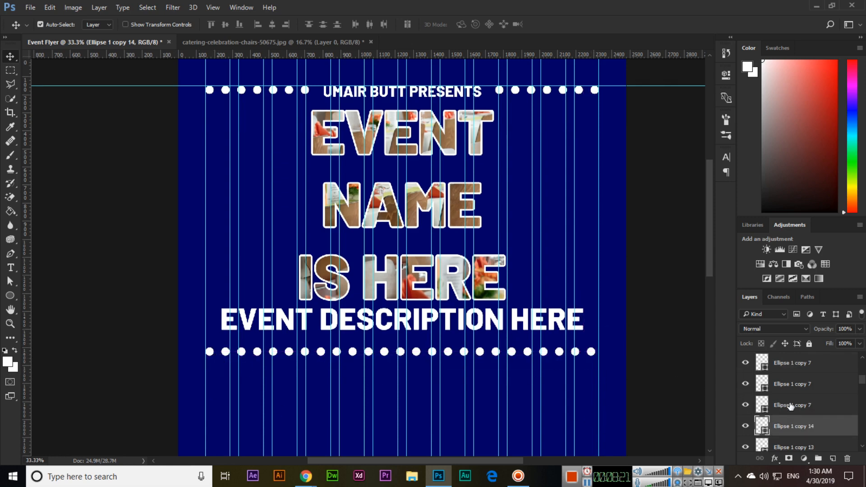
pyautogui.scroll(3, 792, 406)
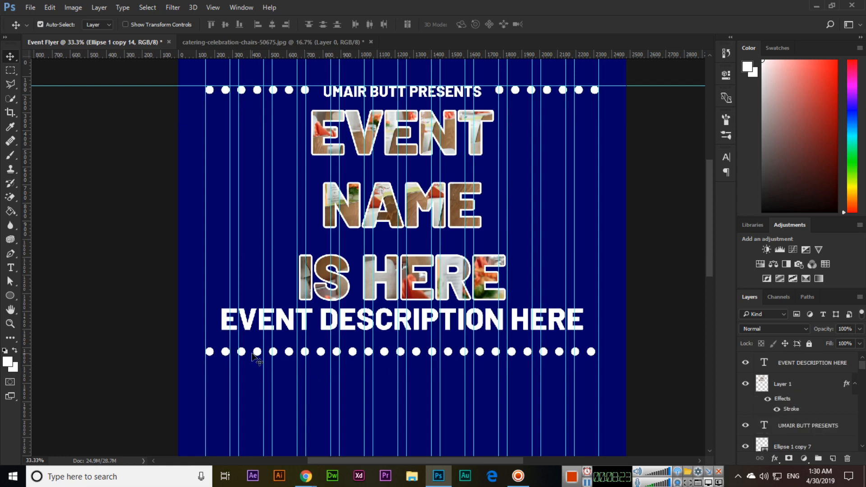
pyautogui.click(224, 354)
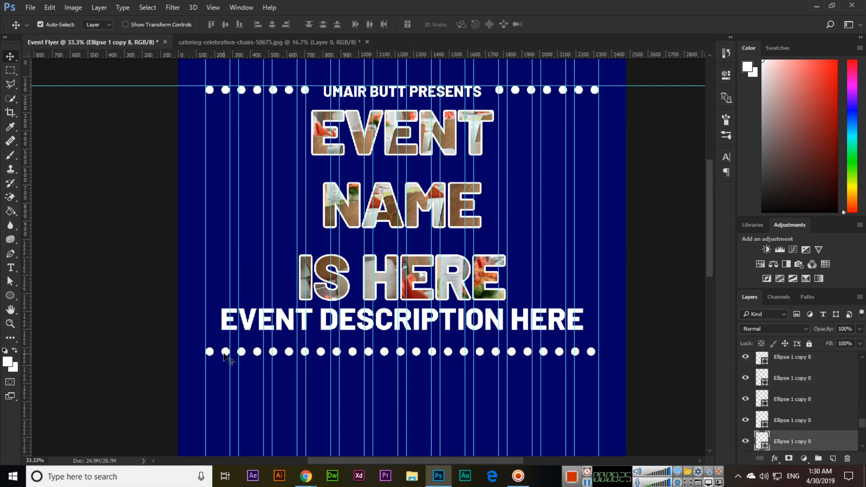
pyautogui.keyDown('shift'); pyautogui.click(224, 354); pyautogui.keyUp('shift')
pyautogui.keyDown('shift'); pyautogui.click(254, 356); pyautogui.keyUp('shift')
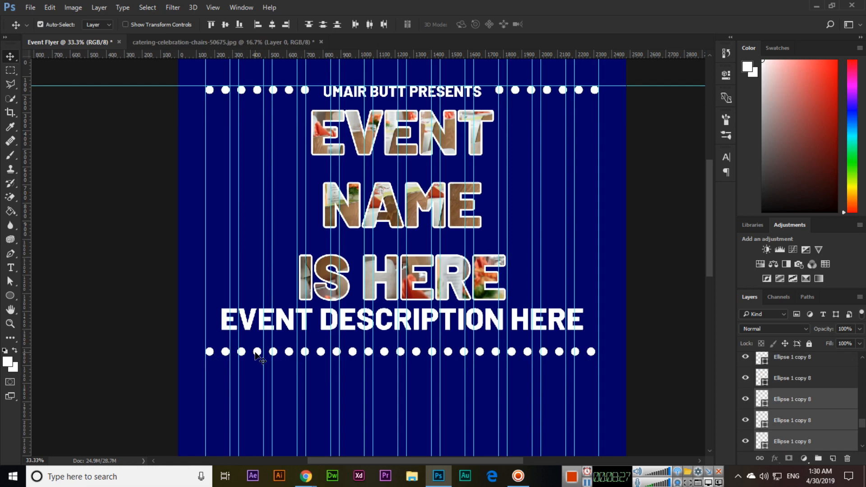
pyautogui.keyDown('shift'); pyautogui.click(256, 353); pyautogui.keyUp('shift')
pyautogui.keyDown('shift'); pyautogui.click(286, 354); pyautogui.keyUp('shift')
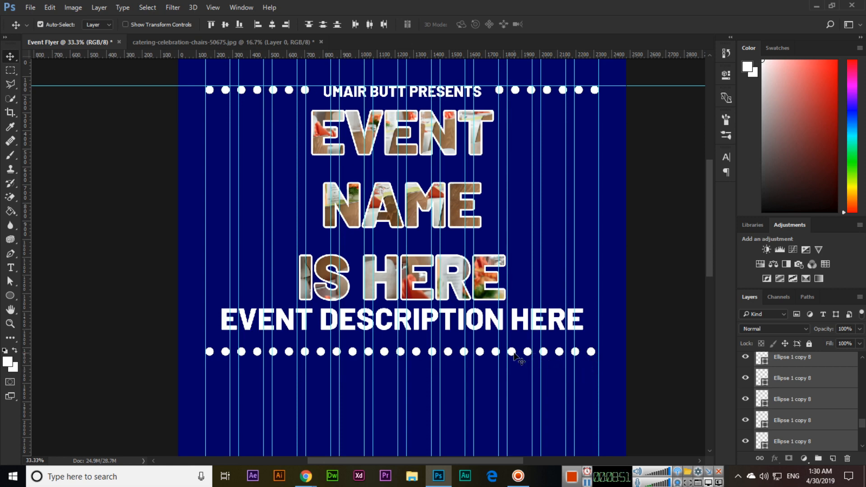
pyautogui.moveTo(516, 356); pyautogui.dragTo(517, 356)
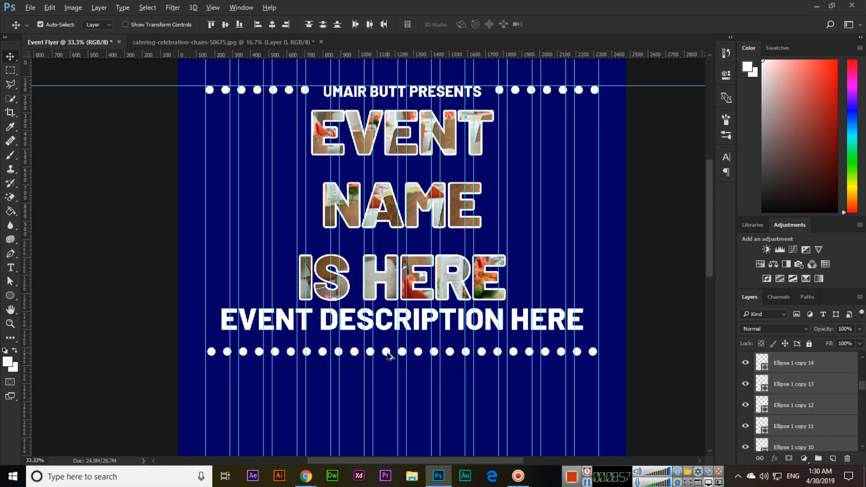
# Step: Duplicate the full-width circle row straight down, leaving a gap tall enough for one line of text
pyautogui.moveTo(388, 357); pyautogui.dragTo(389, 387)
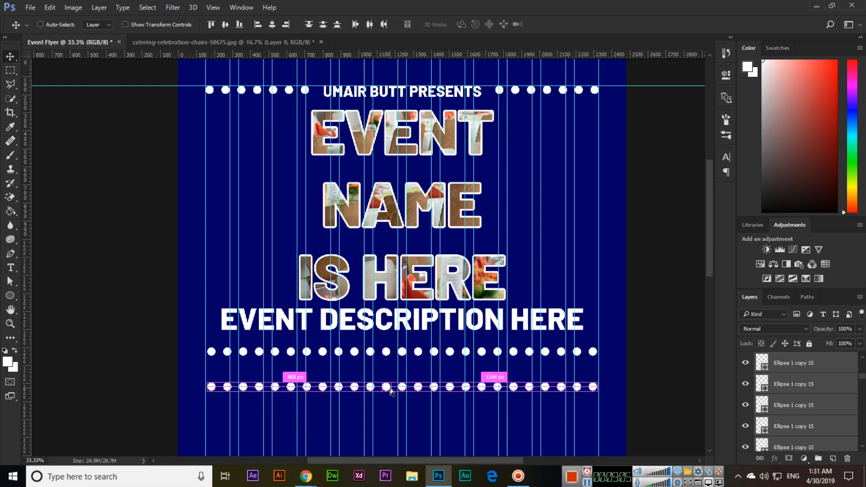
pyautogui.hotkey('ctrl', '-')
pyautogui.hotkey('ctrl', '-')
pyautogui.hotkey('ctrl', '+')
pyautogui.hotkey('ctrl', '+')
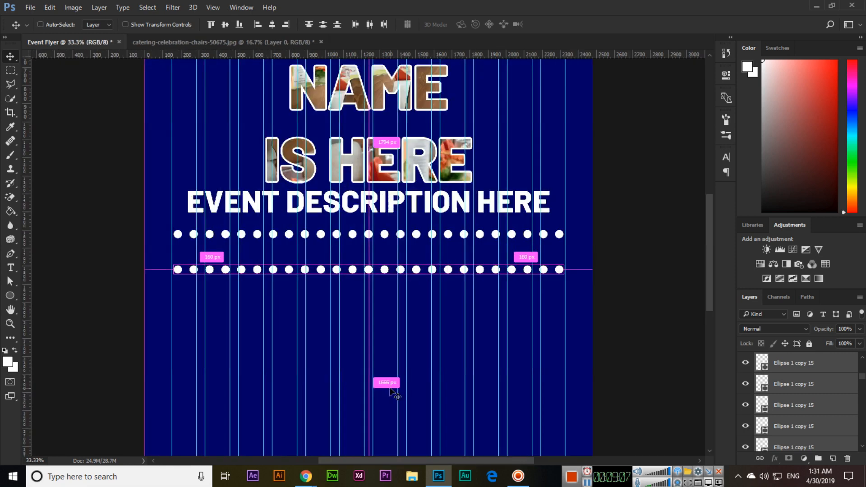
# Step: Copy the event description line between the two circle rows and change its text to "5:00 - 7:00 PM"
pyautogui.moveTo(317, 215); pyautogui.dragTo(317, 265)
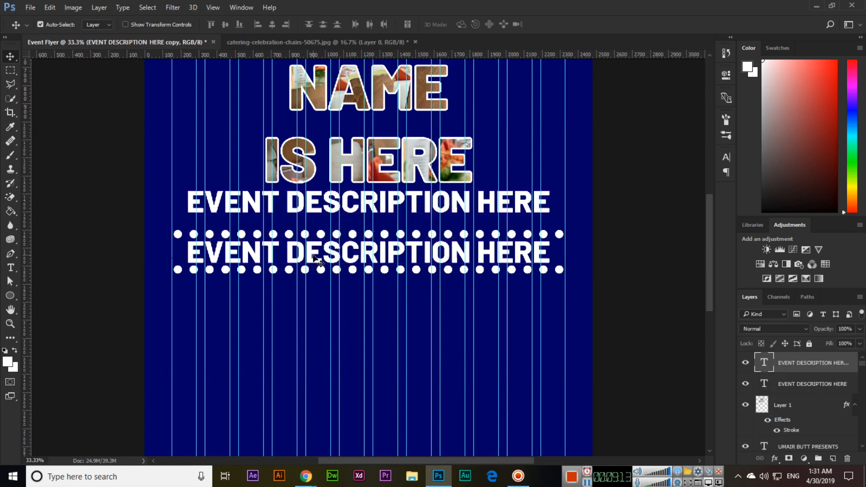
pyautogui.doubleClick(318, 261)
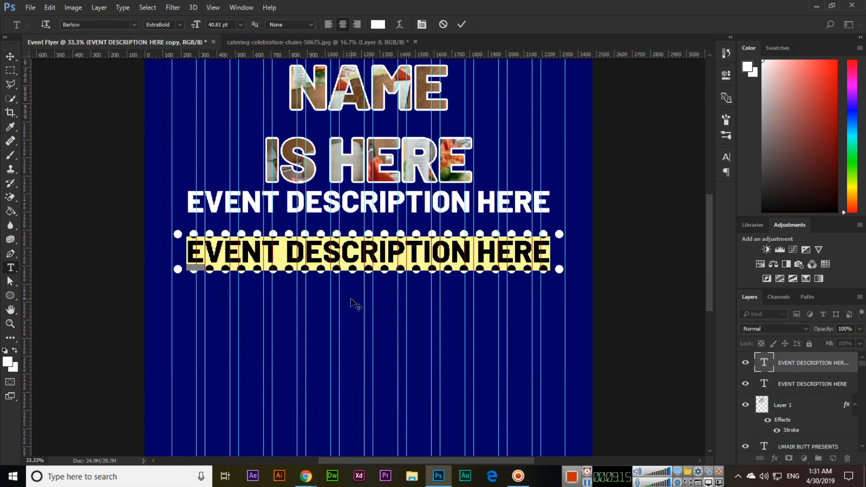
pyautogui.write('5')
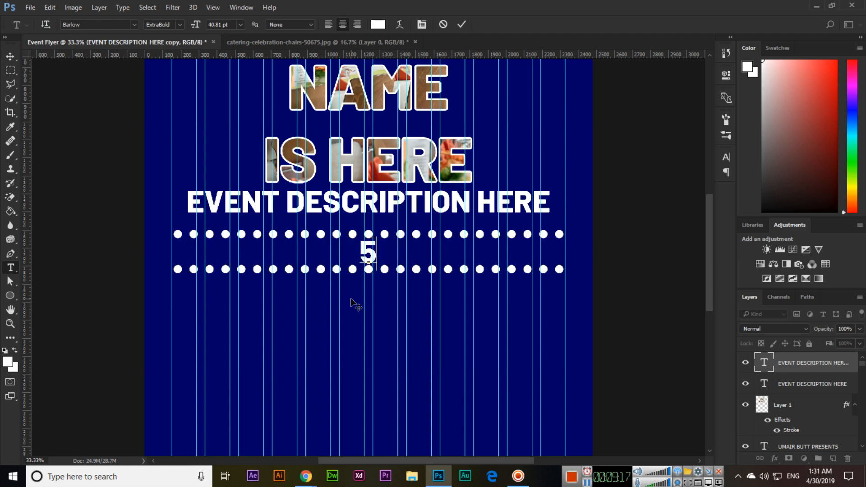
pyautogui.write(':00 - 7')
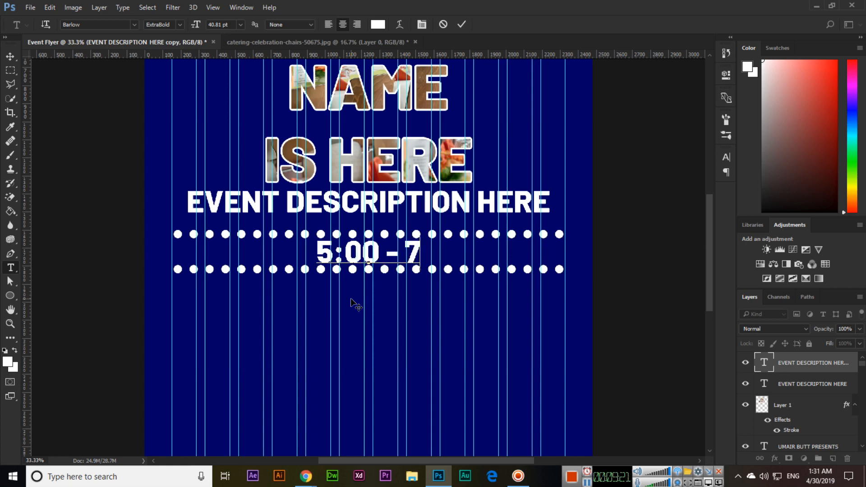
pyautogui.write(':00 PM')
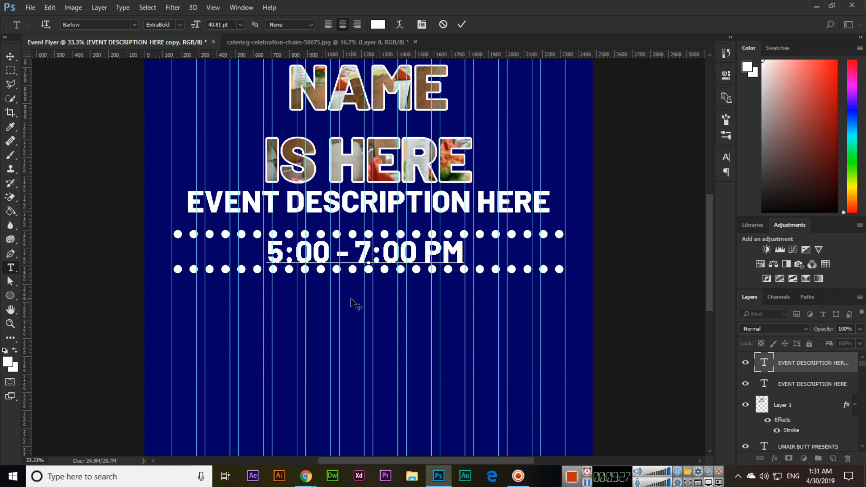
pyautogui.click(10, 56)
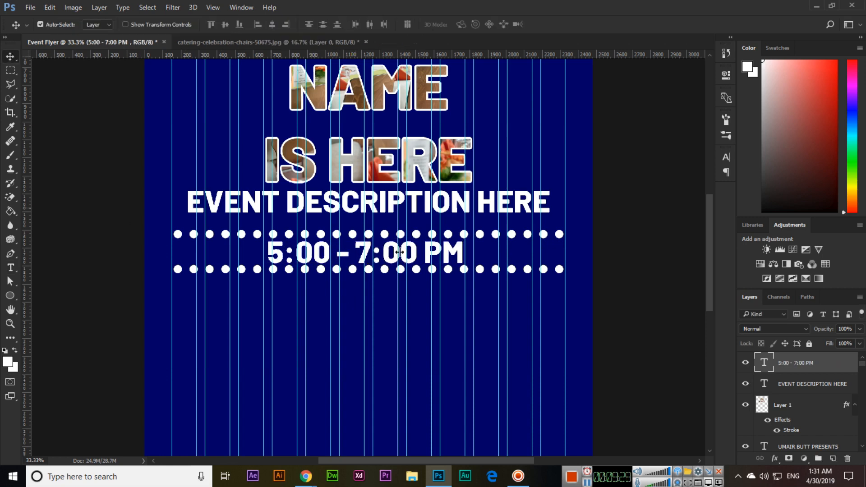
# Step: Scale the time text proportionally to 58.82% and move it left between the two circle rows
pyautogui.hotkey('ctrl', 't')
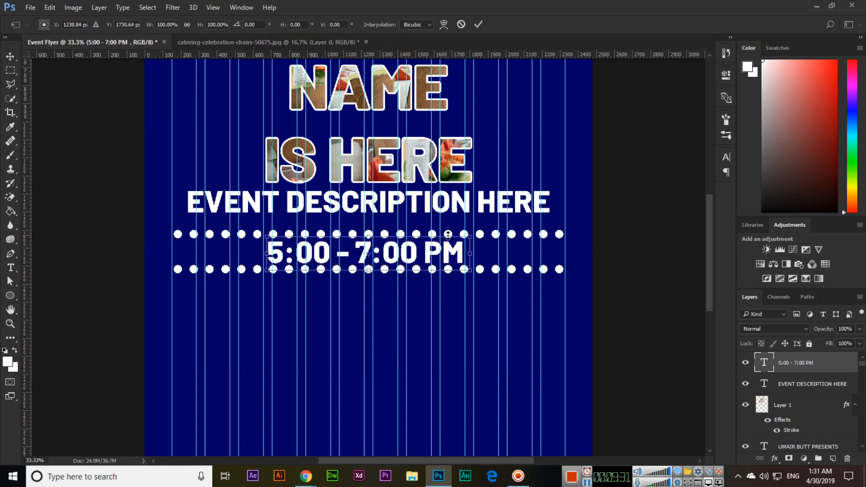
pyautogui.moveTo(475, 236); pyautogui.dragTo(432, 264)
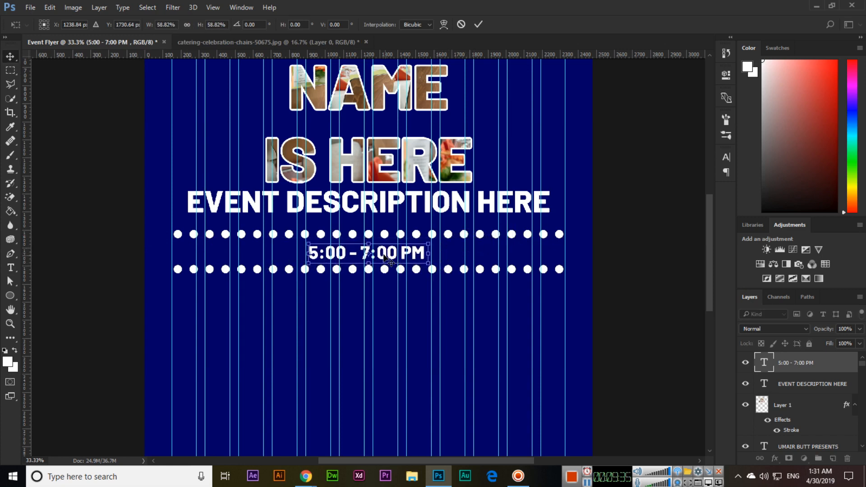
pyautogui.press('Return')
pyautogui.moveTo(387, 258); pyautogui.dragTo(305, 257)
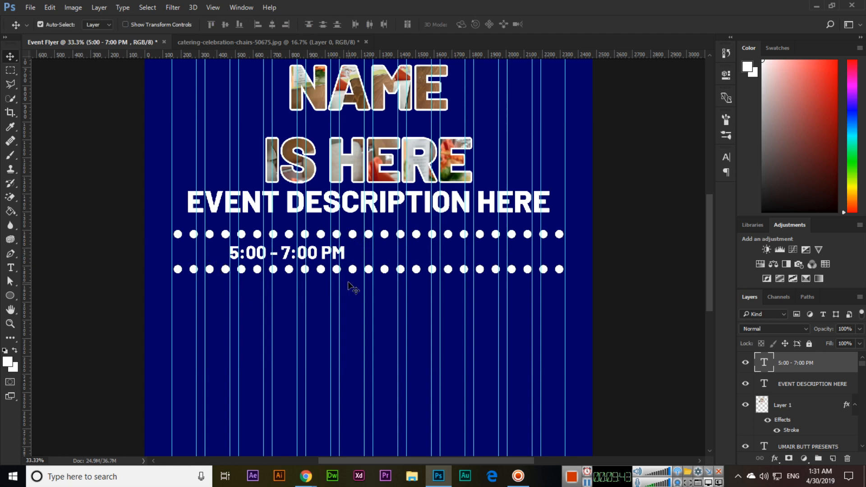
# Step: Place a copied circle after the time text as a separator and a copy of the time text on its other side
pyautogui.moveTo(354, 273); pyautogui.dragTo(361, 256)
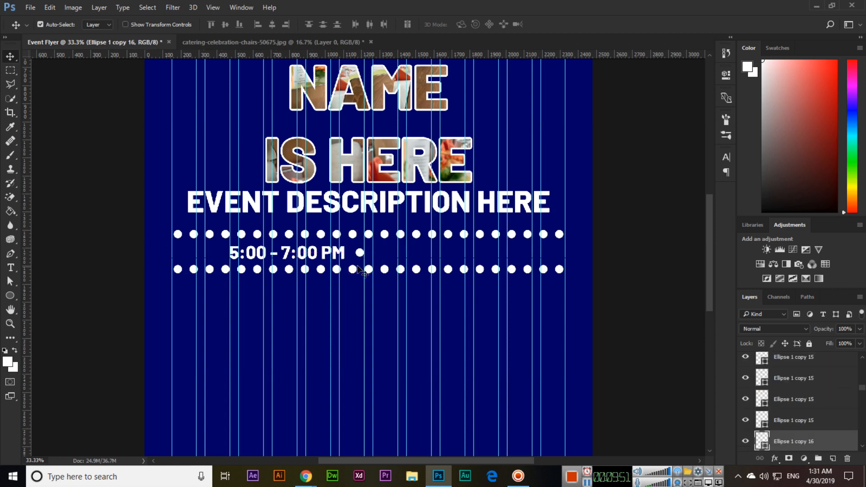
pyautogui.moveTo(317, 261); pyautogui.dragTo(461, 261)
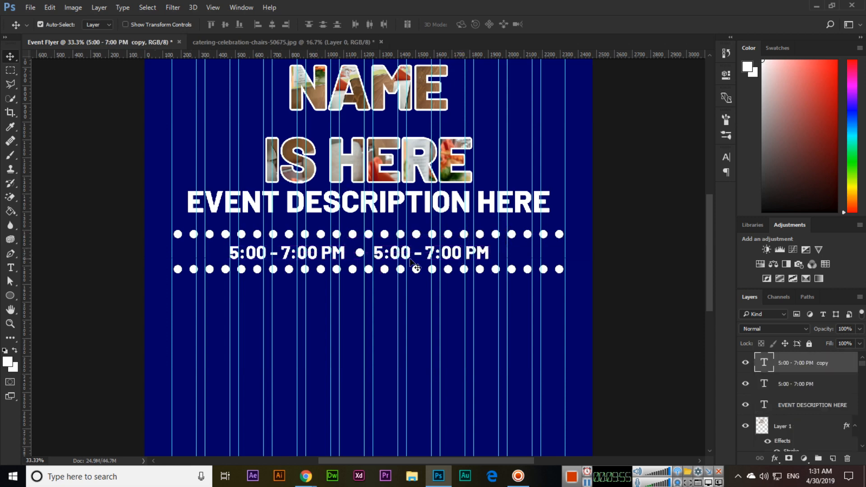
# Step: Change the copied time text after the separator circle to "October 11, 2019"
pyautogui.press('t')
pyautogui.click(381, 255)
pyautogui.hotkey('ctrl', 'a')
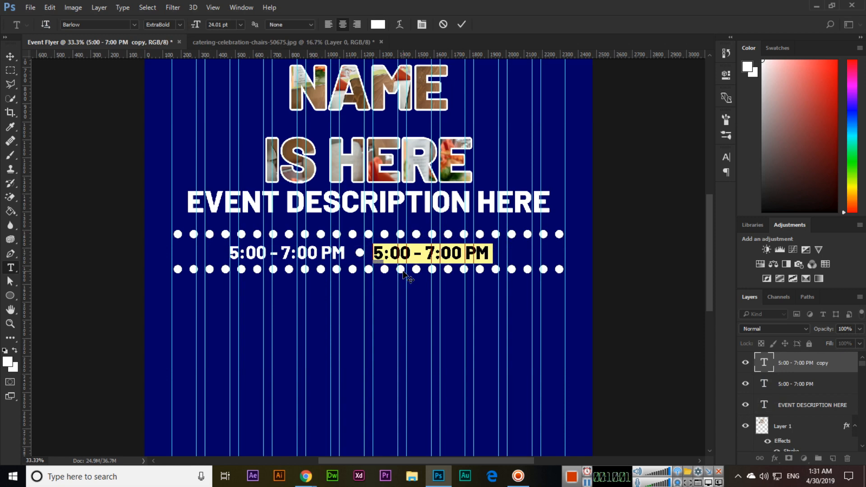
pyautogui.write('oct')
pyautogui.press('BackSpace')
pyautogui.press('BackSpace')
pyautogui.press('BackSpace')
pyautogui.write('October 1')
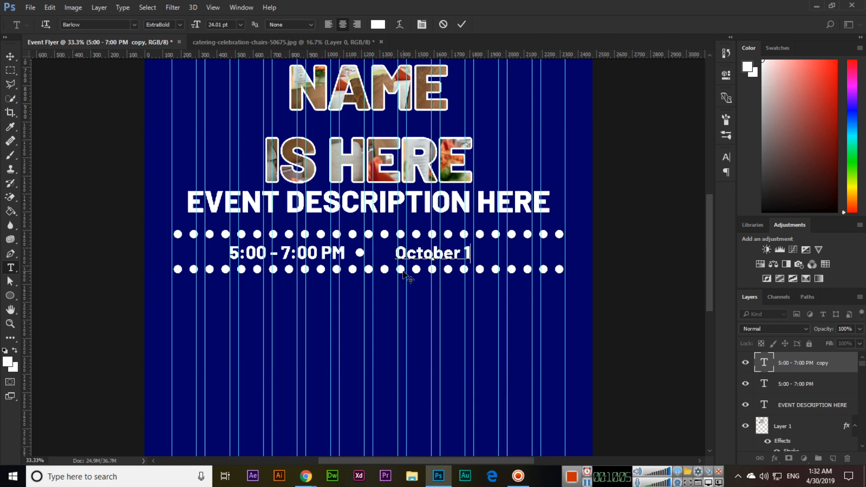
pyautogui.write('1, 2019')
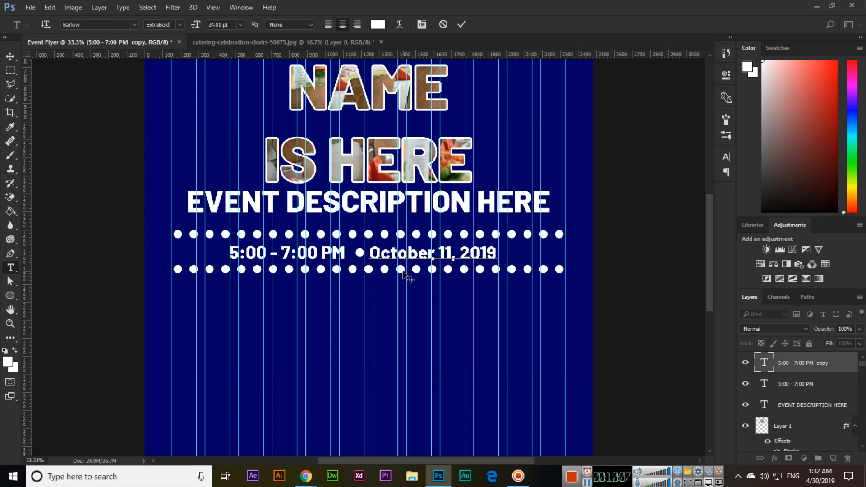
pyautogui.click(10, 57)
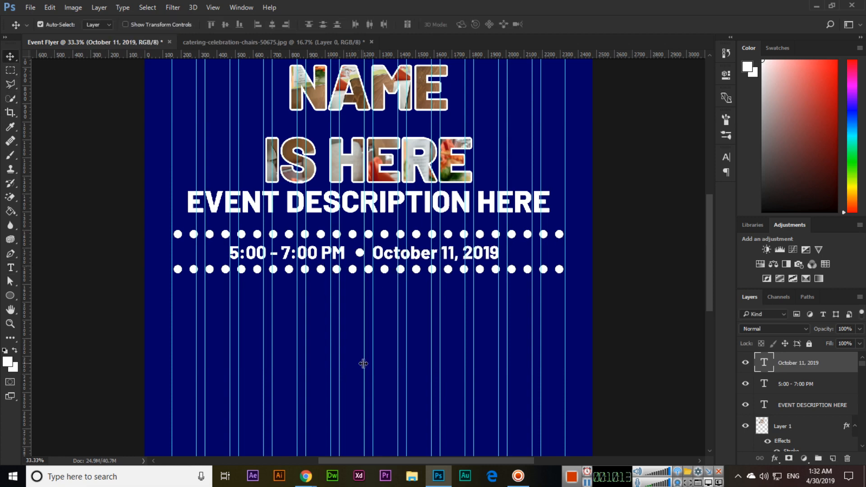
# Step: Open the three portrait photos ending in 1239291, 1065084 and 733872 from the For Flyer folder
pyautogui.scroll(-5, 363, 364)
pyautogui.hscroll(-2, 352, 284)
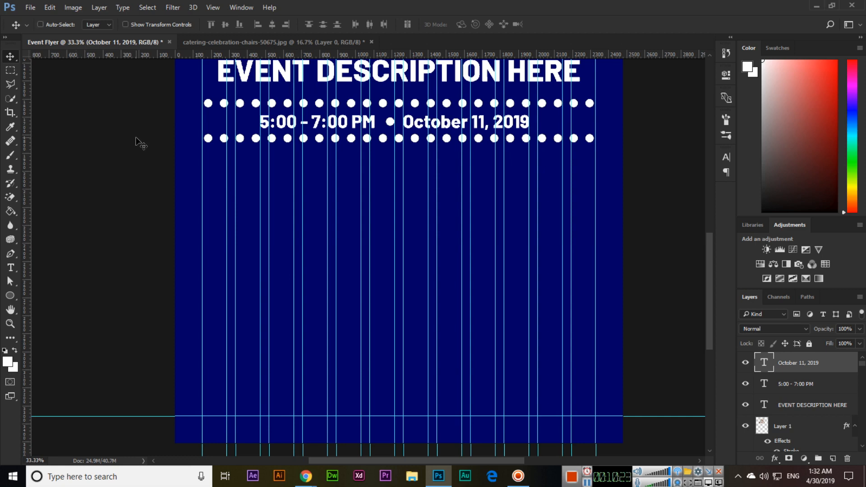
pyautogui.hotkey('ctrl', 'o')
pyautogui.click(137, 84)
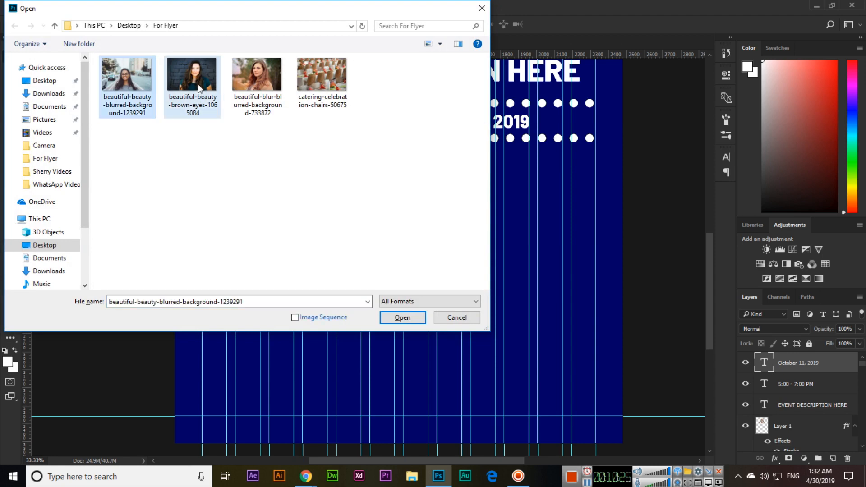
pyautogui.keyDown('shift'); pyautogui.click(257, 85); pyautogui.keyUp('shift')
pyautogui.click(424, 319)
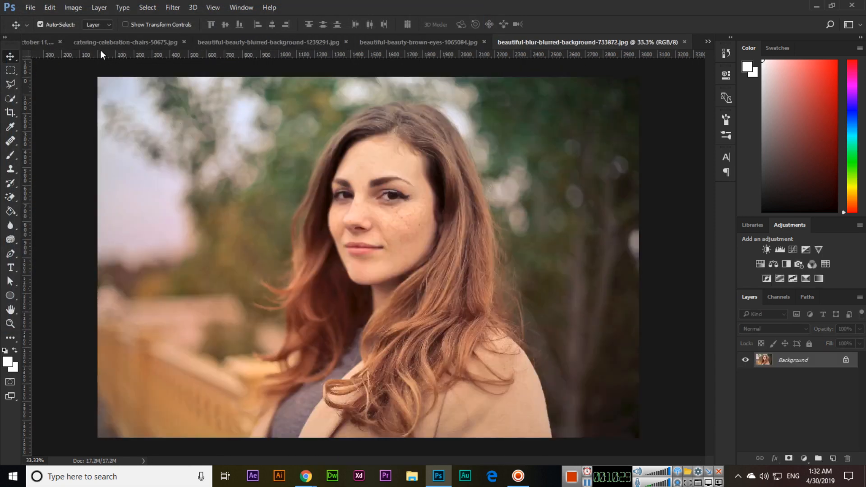
# Step: In the Event Flyer document, make a circular selection about 688 px wide at the left margin guide, below the date line
pyautogui.click(50, 43)
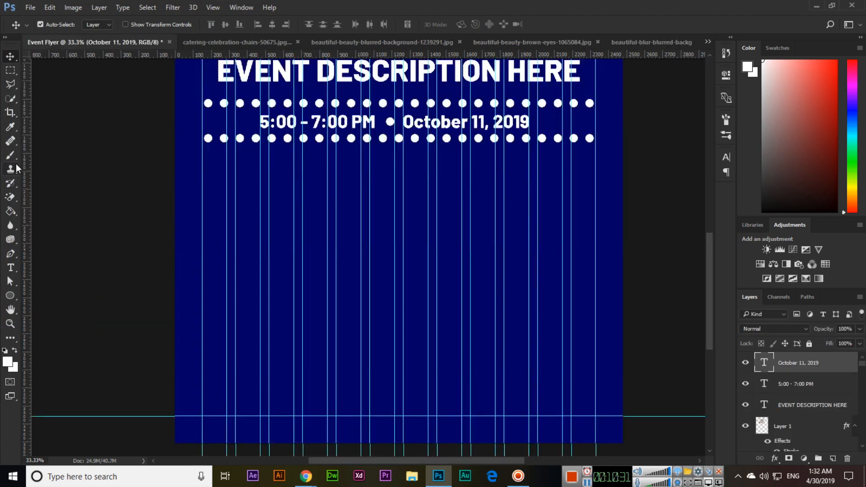
pyautogui.click(10, 70)
pyautogui.click(51, 81)
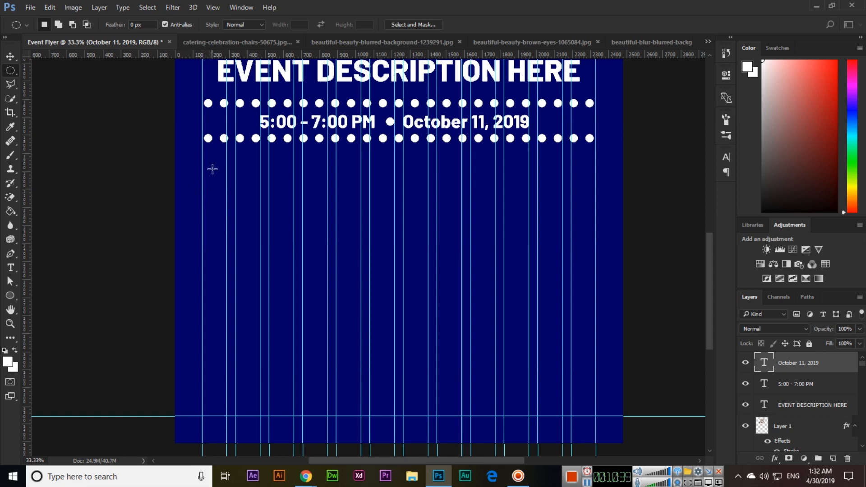
pyautogui.moveTo(202, 174); pyautogui.dragTo(352, 298)
# Step: Check the circular selection's width and height in the Info readout
pyautogui.click(236, 9)
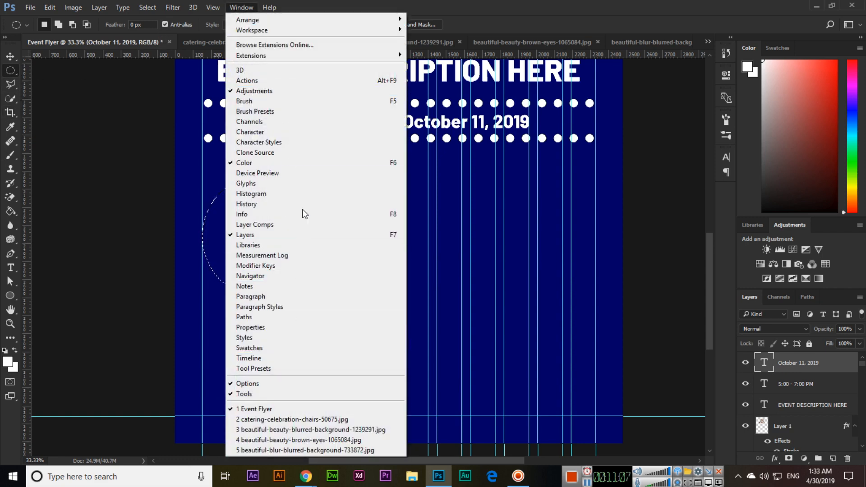
pyautogui.click(275, 215)
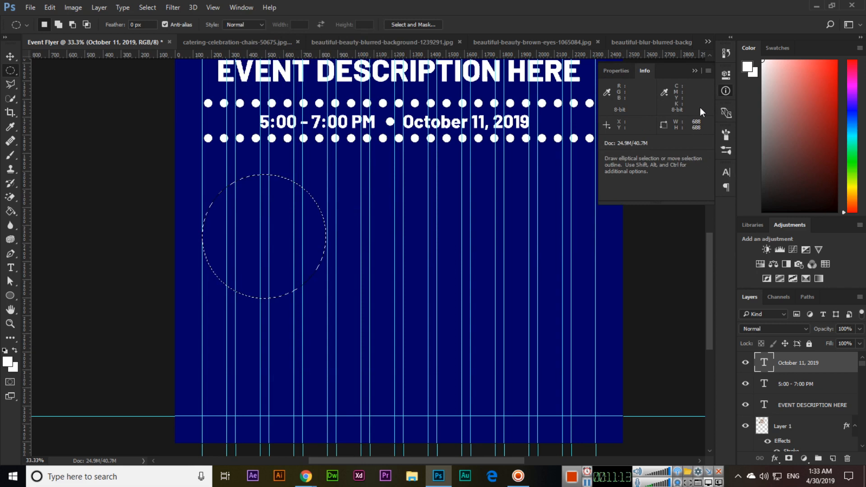
pyautogui.click(695, 71)
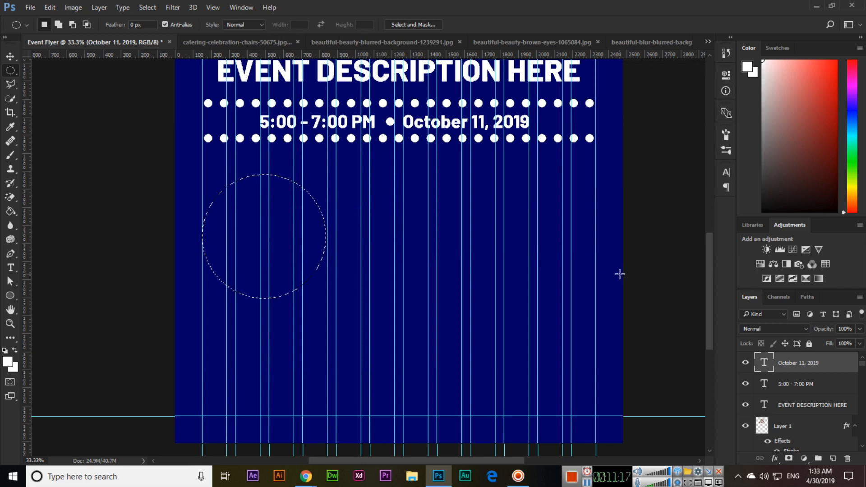
# Step: Note the circle's 688 px size in a new Notepad document and return to Photoshop
pyautogui.click(12, 476)
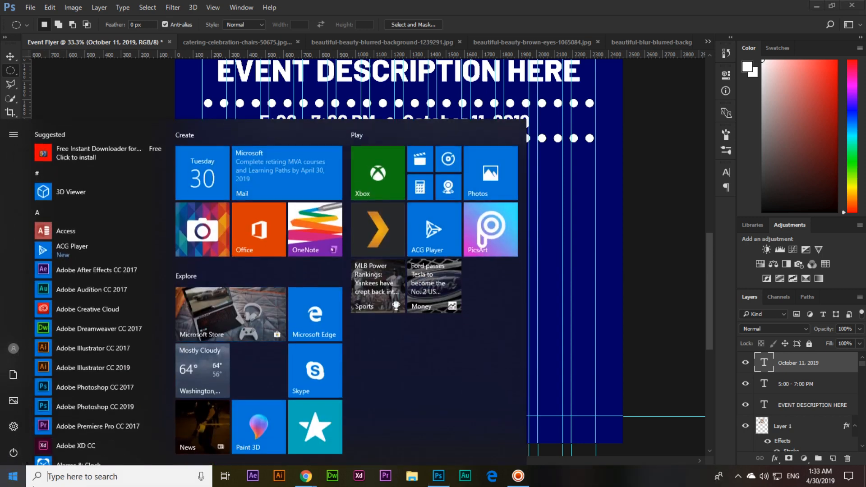
pyautogui.write('notepad')
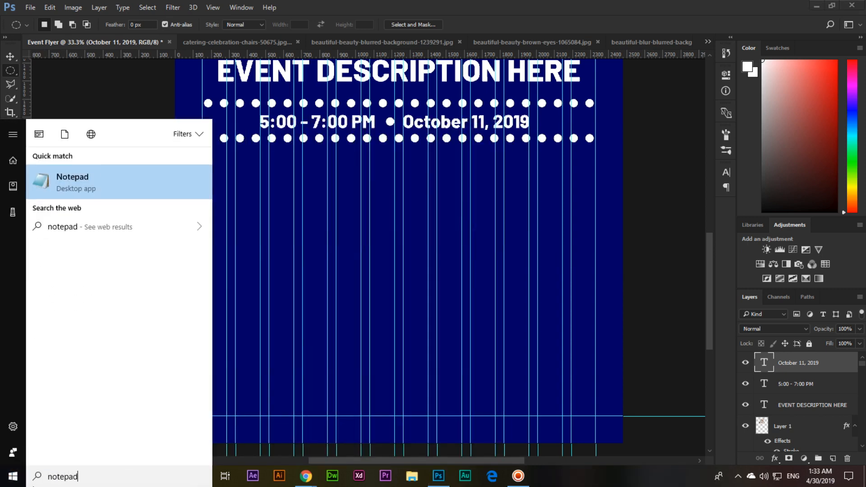
pyautogui.press('Return')
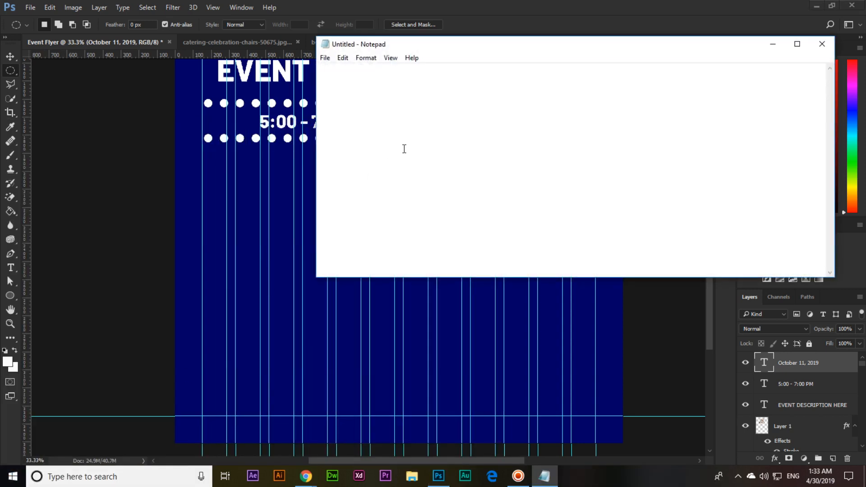
pyautogui.write('688')
pyautogui.write('68')
pyautogui.hotkey('alt', 'Tab')
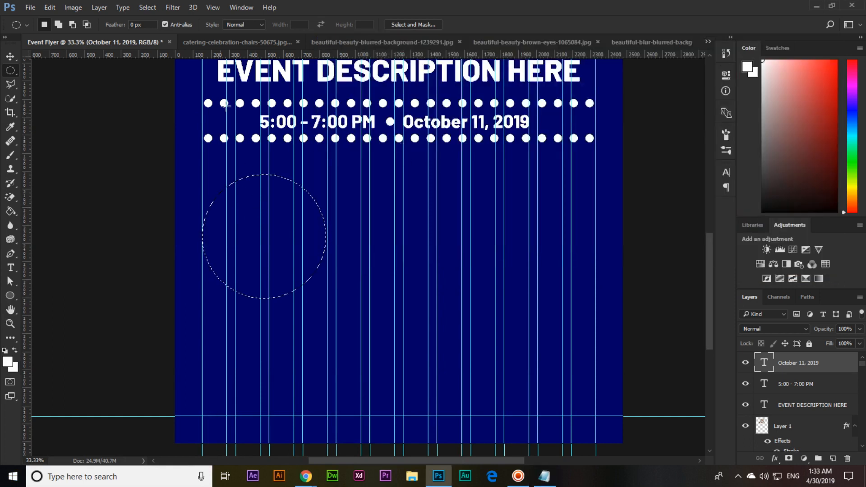
# Step: In the photo ending in 1239291, select a rectangle of about 3366 by 2472 px around the woman and copy it
pyautogui.click(346, 42)
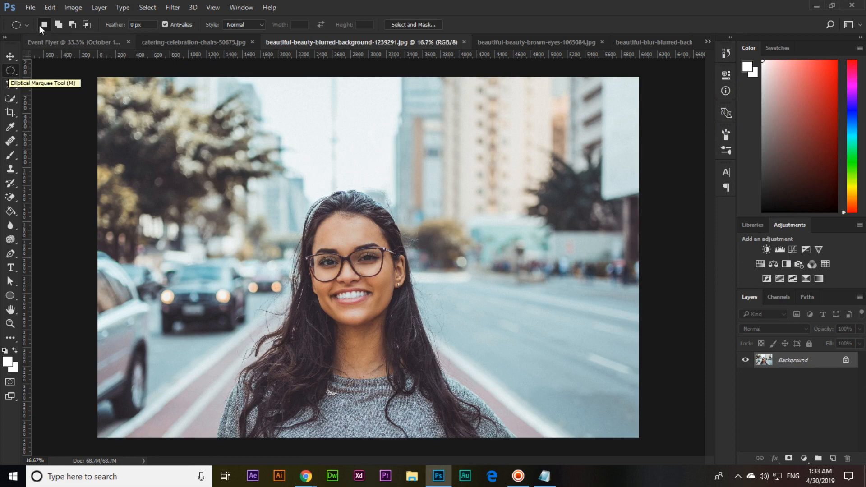
pyautogui.rightClick(11, 71)
pyautogui.click(63, 70)
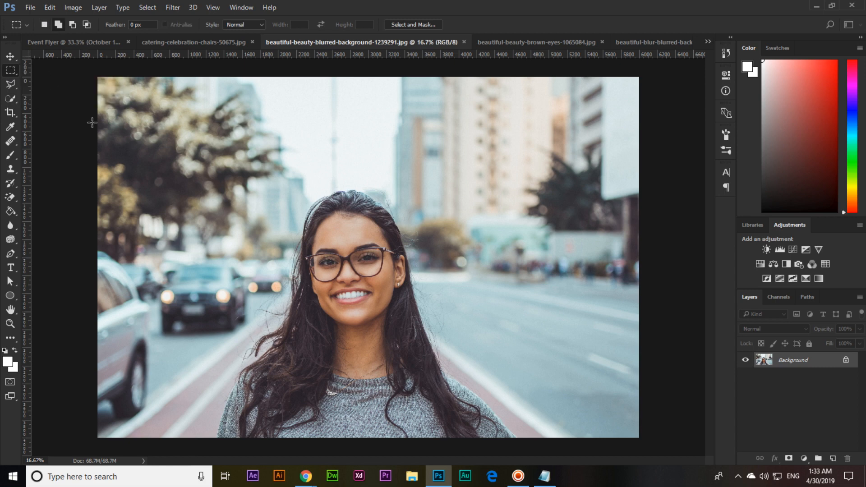
pyautogui.moveTo(195, 187); pyautogui.dragTo(499, 409)
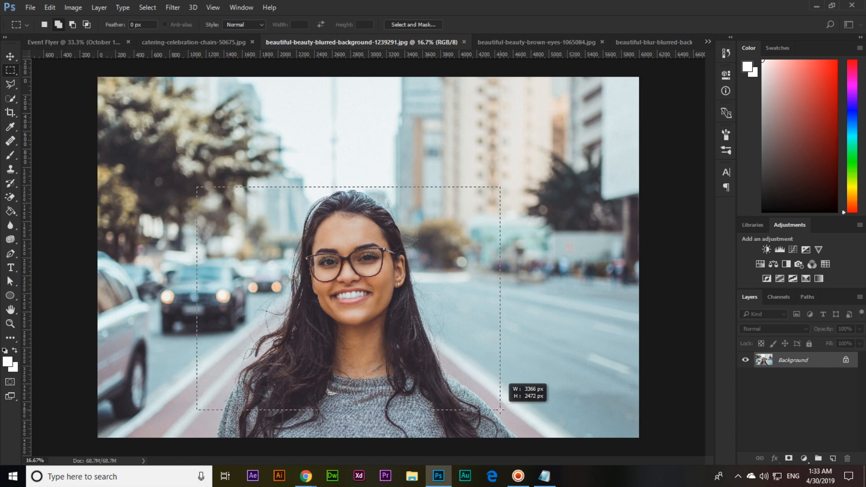
# Step: With the flyer's Background layer active, paste the copied portrait into the circular selection
pyautogui.click(68, 42)
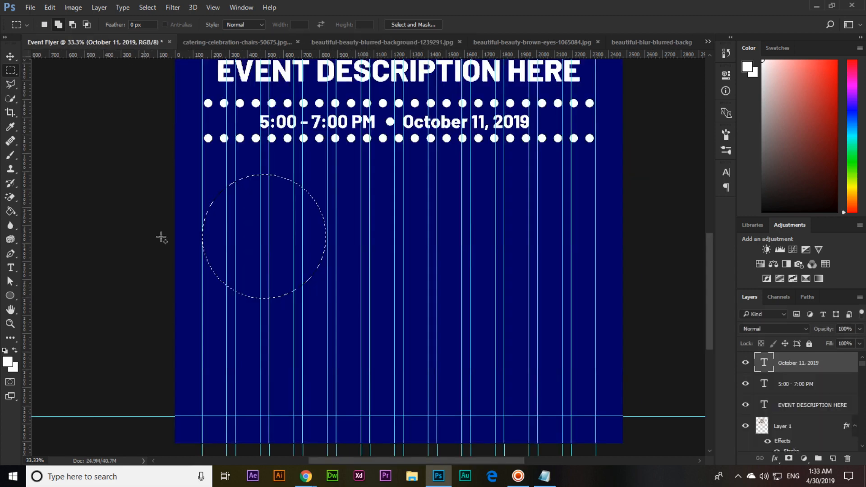
pyautogui.scroll(-5, 769, 430)
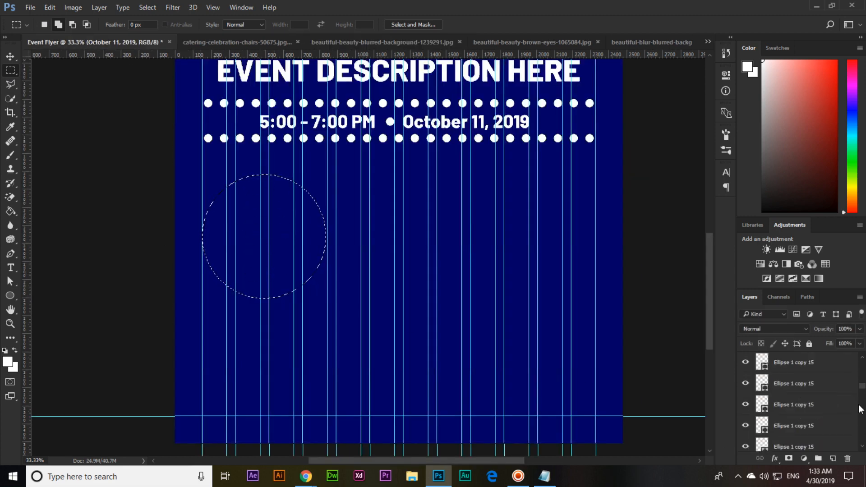
pyautogui.moveTo(863, 390); pyautogui.dragTo(862, 443)
pyautogui.click(794, 441)
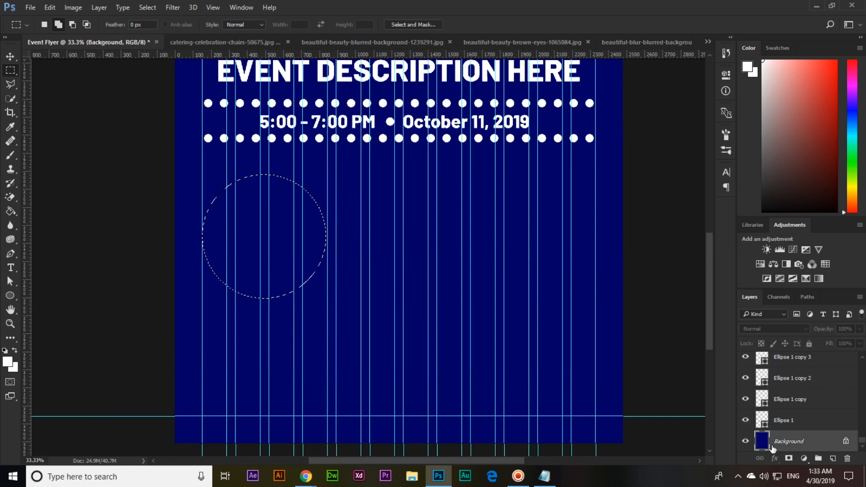
pyautogui.click(50, 7)
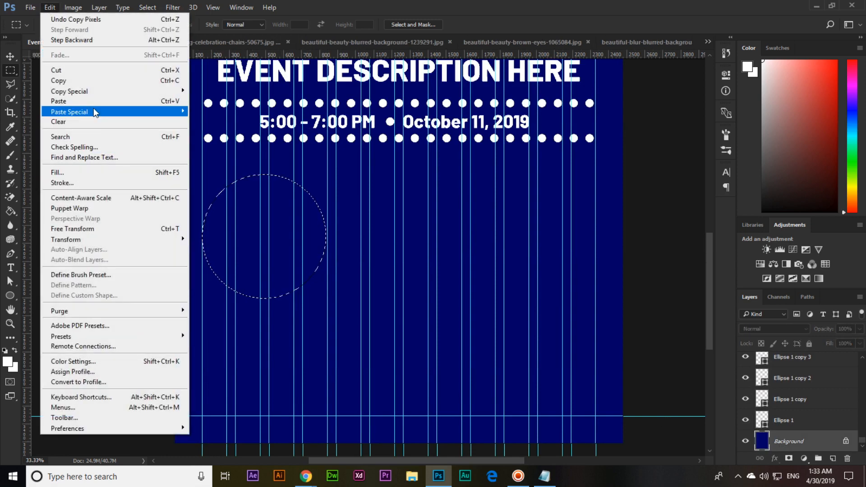
pyautogui.moveTo(96, 113)
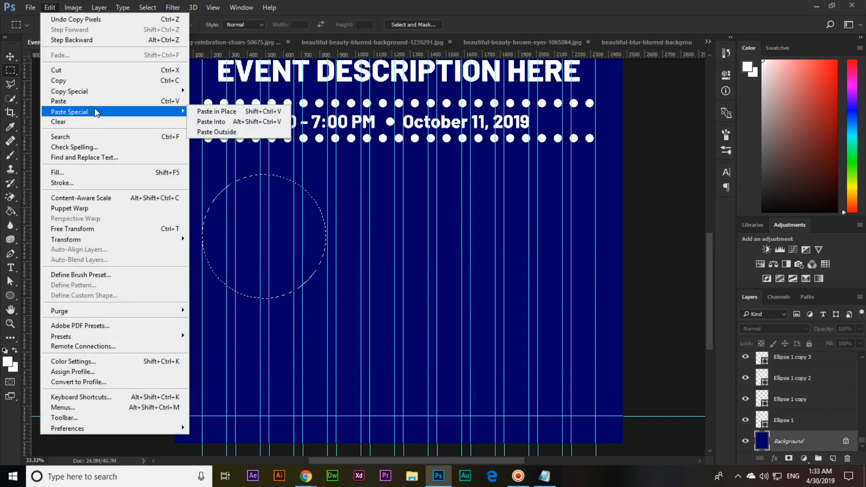
pyautogui.click(211, 122)
# Step: Scale the pasted portrait to about 28.3% and move it so the woman's face sits inside the circle
pyautogui.press('v')
pyautogui.moveTo(286, 232); pyautogui.dragTo(275, 211)
pyautogui.hotkey('ctrl', 't')
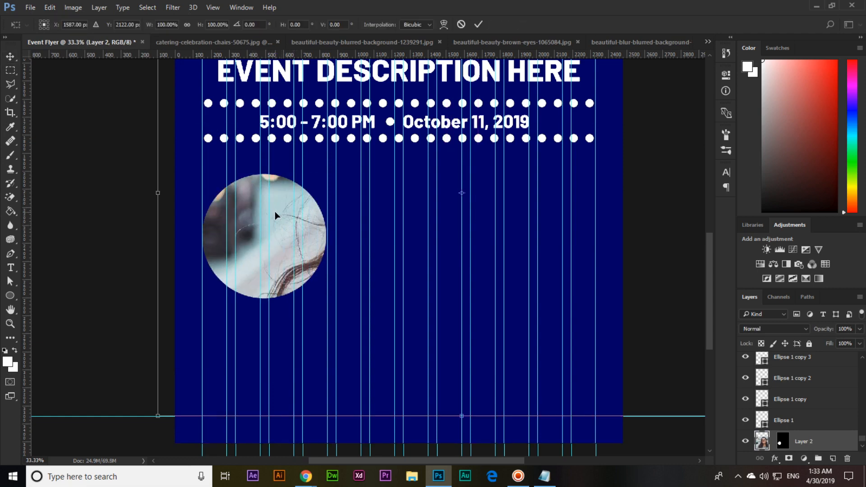
pyautogui.hotkey('ctrl', '-')
pyautogui.hotkey('ctrl', '-')
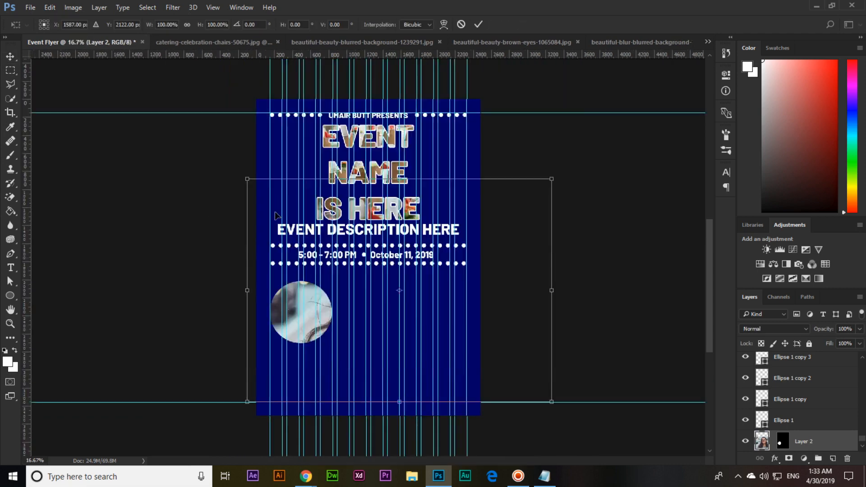
pyautogui.moveTo(247, 179); pyautogui.dragTo(351, 265)
pyautogui.moveTo(396, 310); pyautogui.dragTo(301, 329)
pyautogui.moveTo(353, 277); pyautogui.dragTo(348, 281)
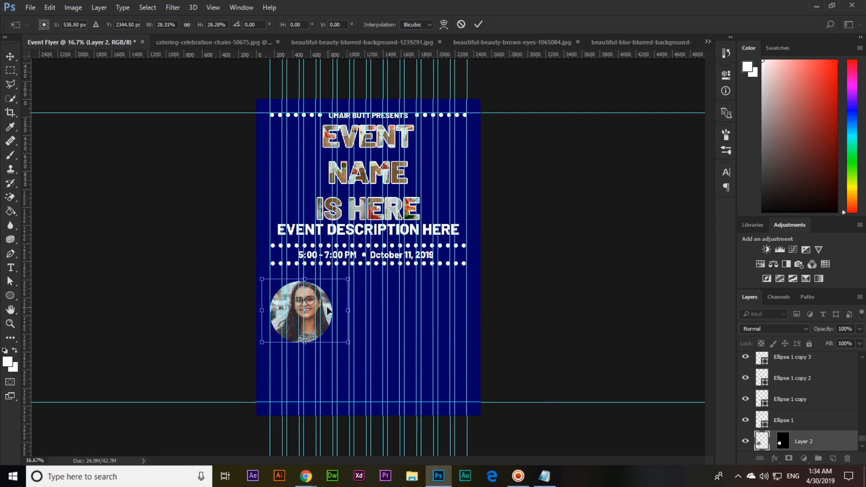
# Step: Fine-tune the portrait's vertical position so it fills the circle up to its upper edge, and apply the transform
pyautogui.moveTo(328, 310); pyautogui.dragTo(349, 167)
pyautogui.hotkey('ctrl', '+')
pyautogui.hotkey('ctrl', '+')
pyautogui.hotkey('ctrl', '+')
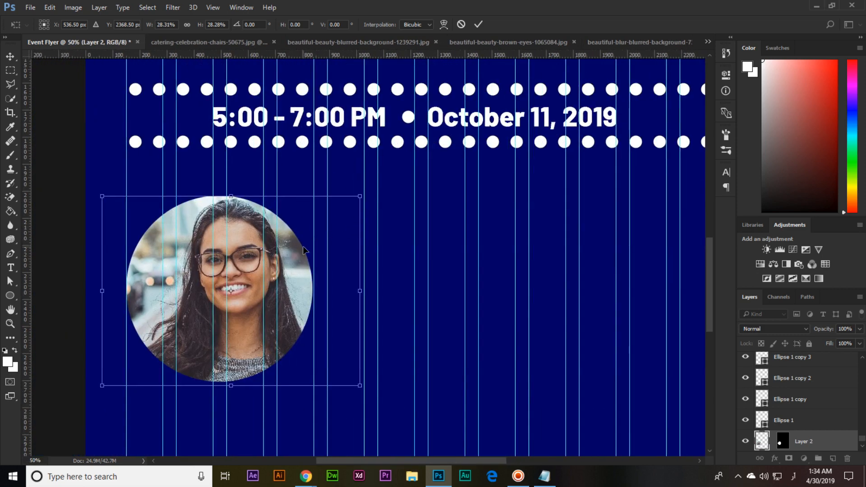
pyautogui.press('Up')
pyautogui.press('Up')
pyautogui.press('Up')
pyautogui.press('Up')
pyautogui.press('Up')
pyautogui.press('Up')
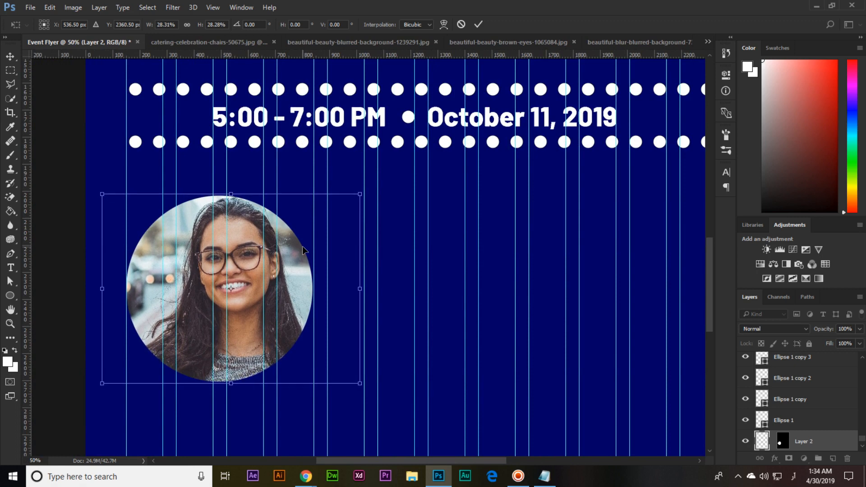
pyautogui.press('Return')
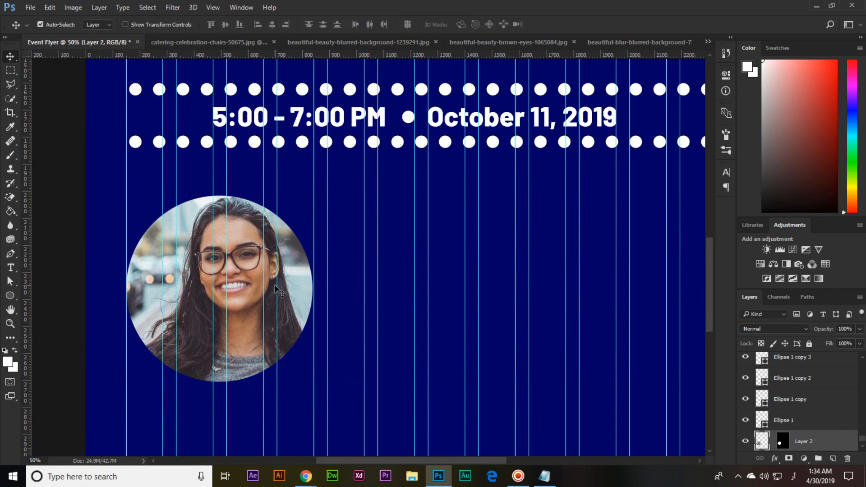
# Step: Make the Background layer active and place a horizontal guide along the upper edge of the circular portrait
pyautogui.scroll(-1, 760, 373)
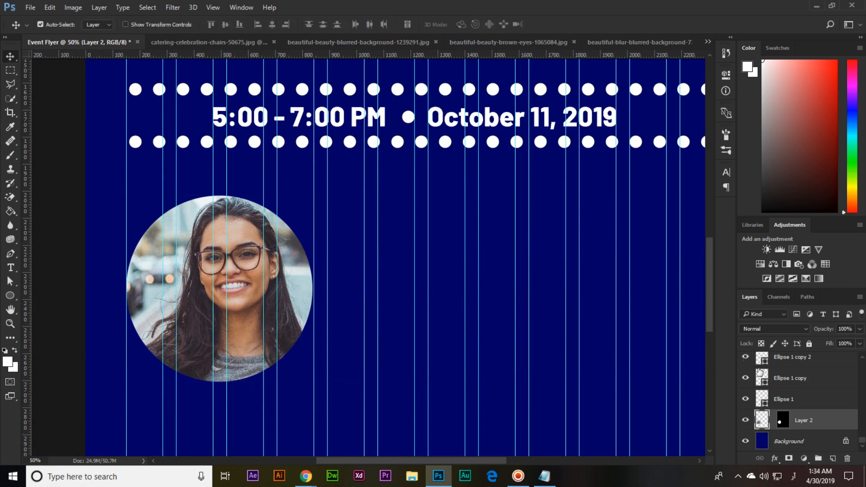
pyautogui.click(792, 441)
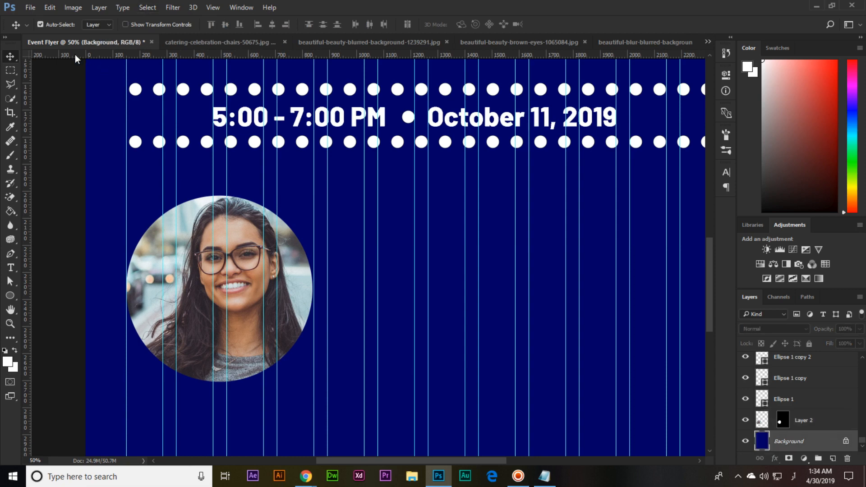
pyautogui.moveTo(73, 58); pyautogui.dragTo(73, 196)
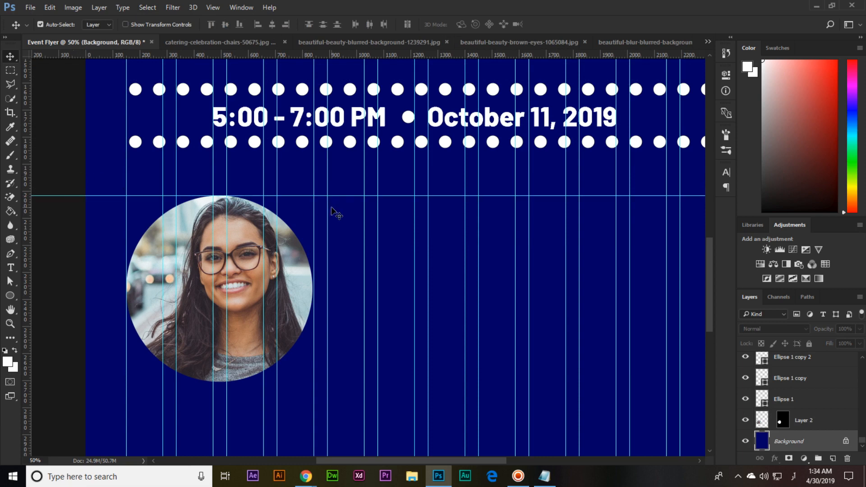
# Step: Place a fixed-size 688 × 688 px circular selection beside the first portrait, starting on the horizontal guide along its upper edge
pyautogui.click(10, 71)
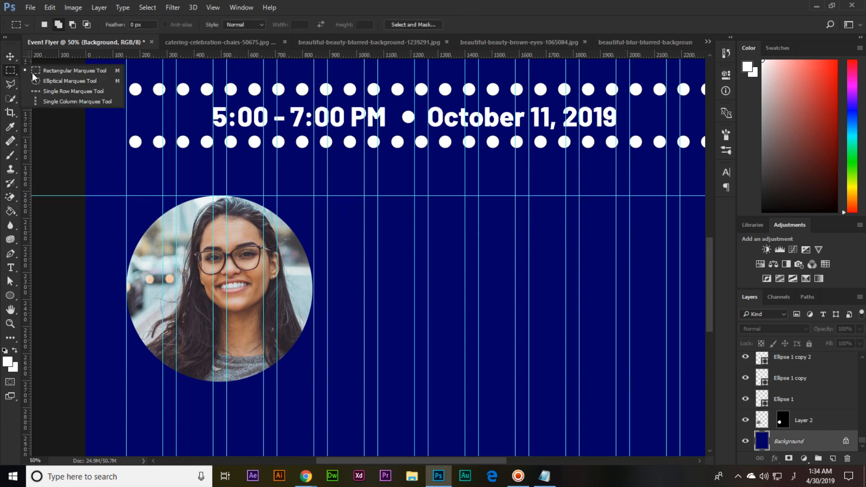
pyautogui.click(56, 80)
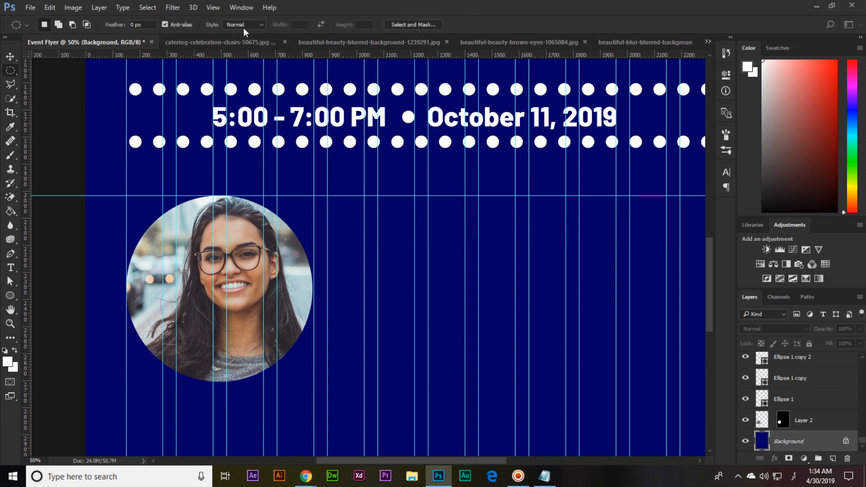
pyautogui.click(244, 46)
pyautogui.write('688')
pyautogui.click(327, 195)
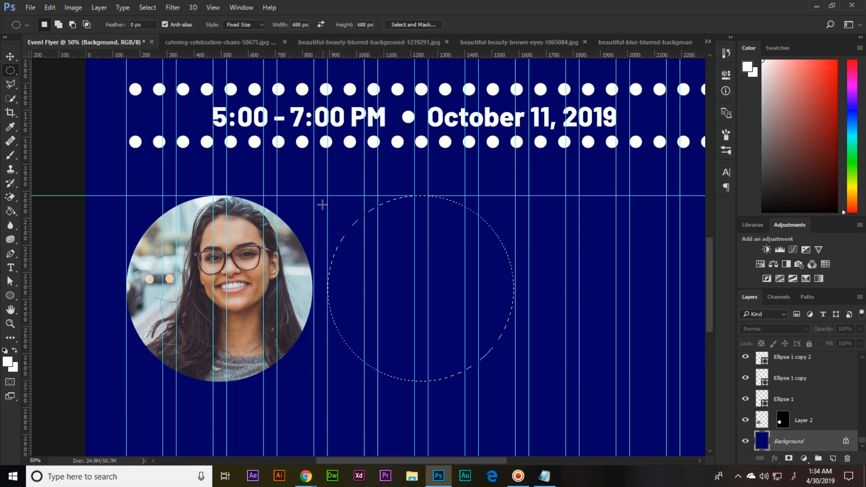
pyautogui.hscroll(3, 469, 273)
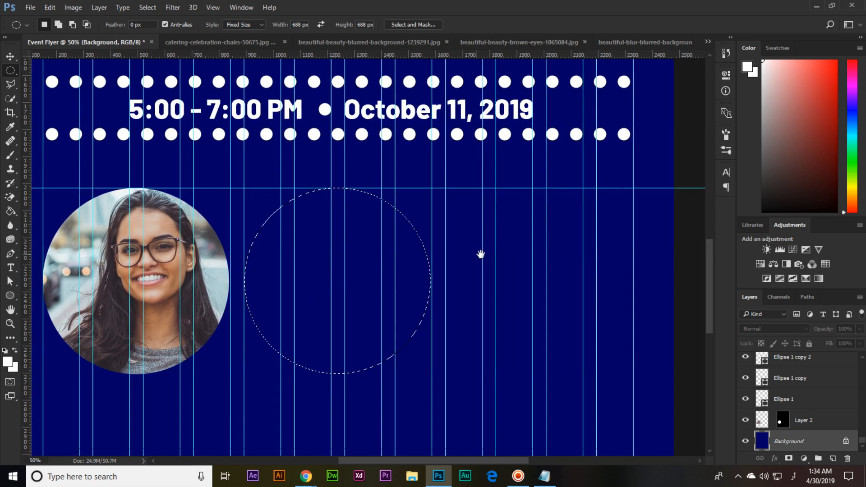
# Step: Select a rectangular area around the woman in the beautiful-beauty-brown-eyes-1065084.jpg photo and copy it
pyautogui.click(362, 43)
pyautogui.click(490, 42)
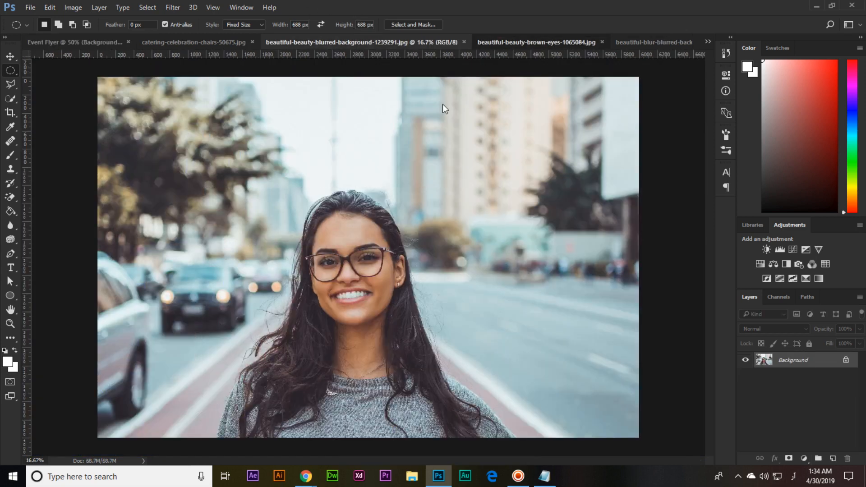
pyautogui.rightClick(10, 70)
pyautogui.click(49, 69)
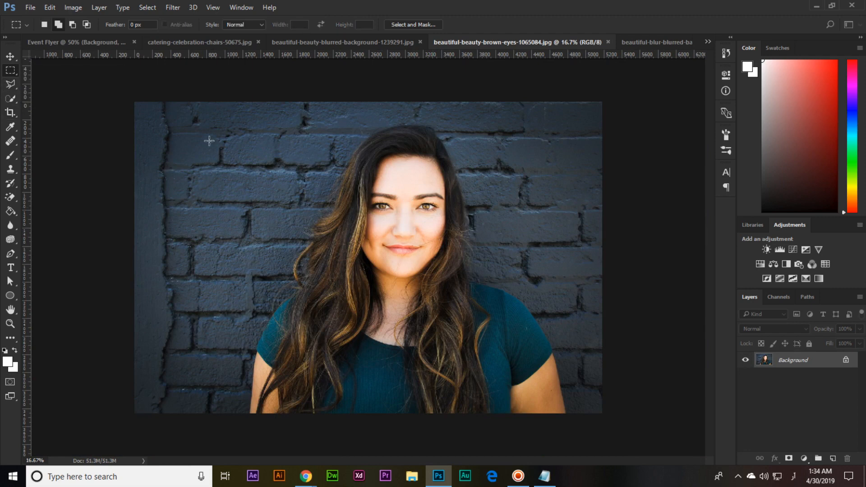
pyautogui.moveTo(237, 131); pyautogui.dragTo(561, 383)
# Step: Return to the Event Flyer document and paste the copied portrait into the circular selection
pyautogui.click(112, 42)
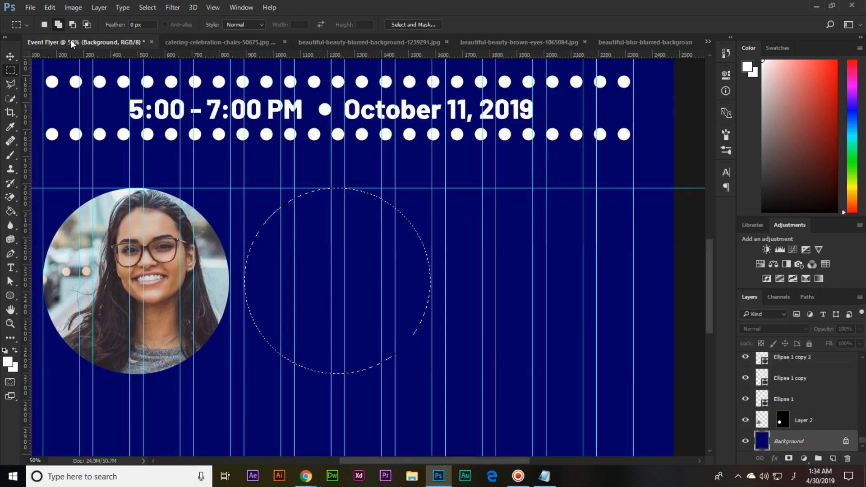
pyautogui.click(50, 7)
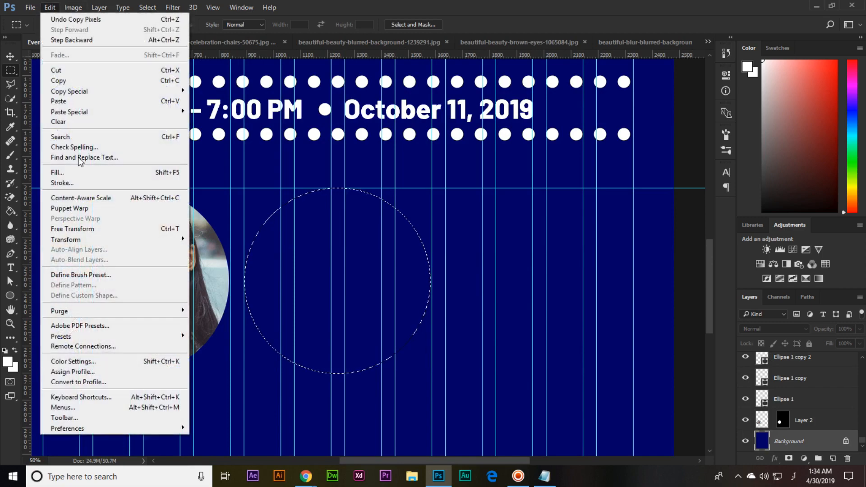
pyautogui.moveTo(116, 111)
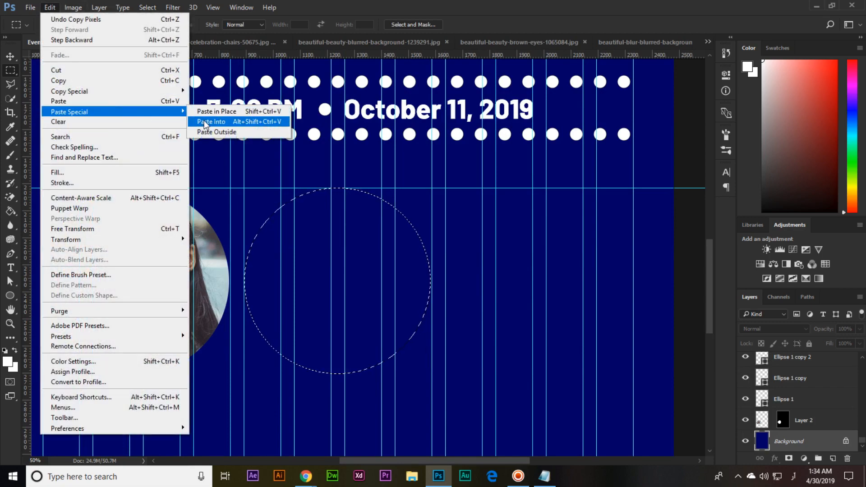
pyautogui.click(208, 122)
# Step: Scale the second portrait down proportionally, position it so the woman's face sits inside the circle, and apply the transform
pyautogui.hotkey('ctrl', '-')
pyautogui.hotkey('ctrl', '-')
pyautogui.hotkey('ctrl', '-')
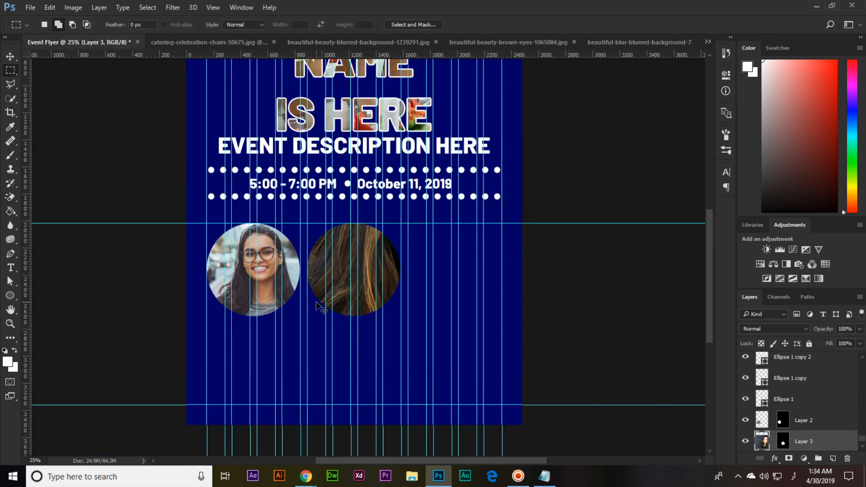
pyautogui.hotkey('ctrl', 't')
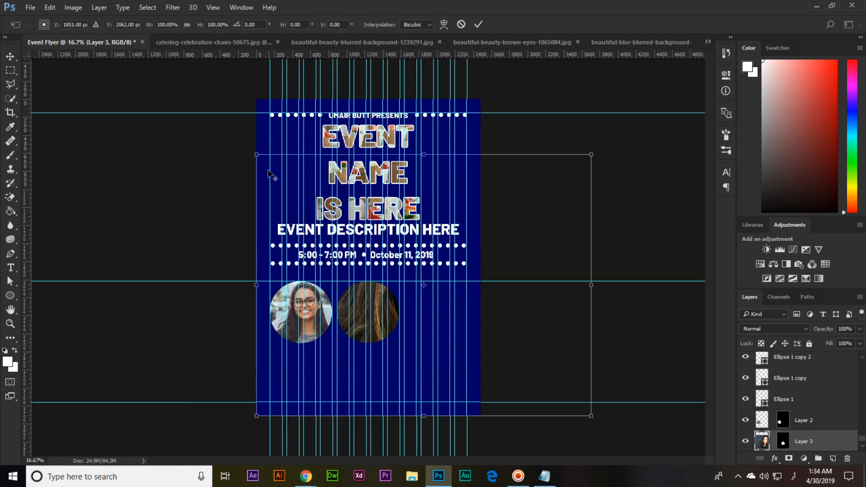
pyautogui.moveTo(257, 155); pyautogui.dragTo(373, 251)
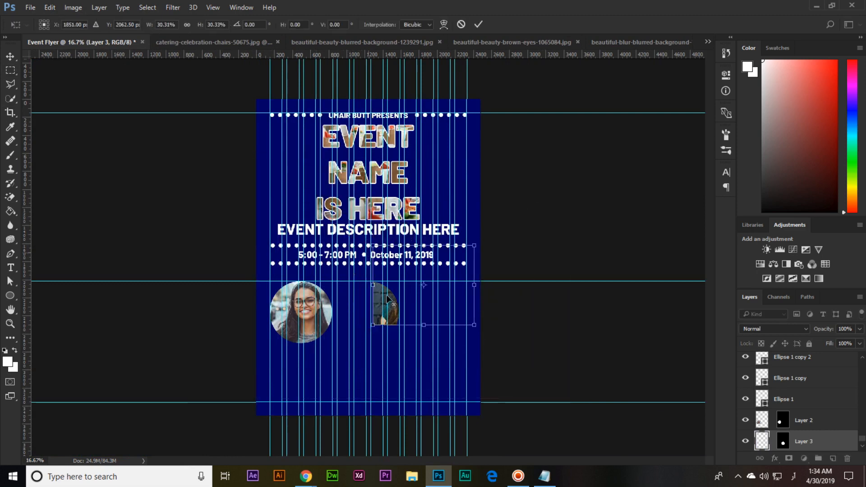
pyautogui.moveTo(393, 312); pyautogui.dragTo(344, 343)
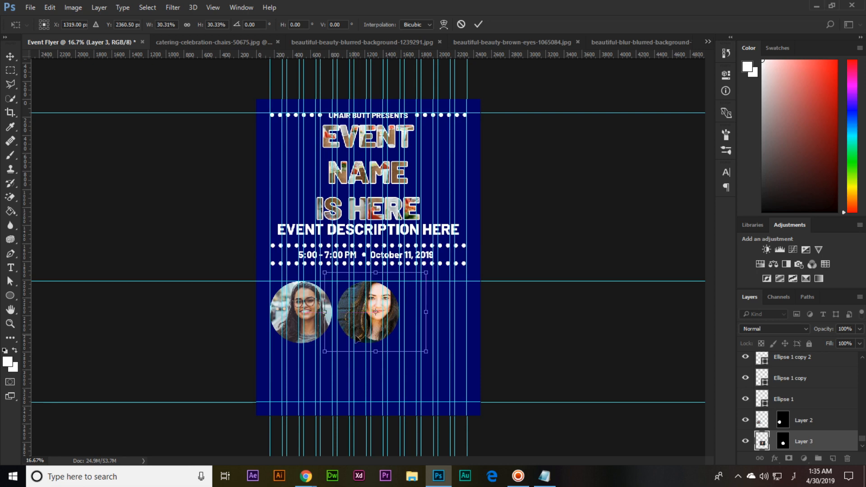
pyautogui.moveTo(426, 269); pyautogui.dragTo(419, 277)
pyautogui.press('Return')
# Step: Activate the Elliptical Marquee tool with its fixed 688 × 688 px size for the third portrait circle
pyautogui.hotkey('ctrl', '+')
pyautogui.hotkey('ctrl', '+')
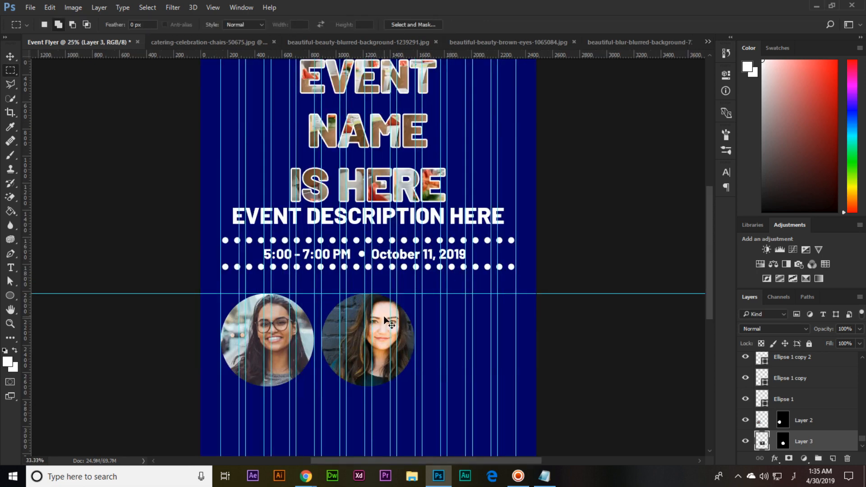
pyautogui.moveTo(345, 311); pyautogui.dragTo(334, 215)
pyautogui.hscroll(2, 365, 239)
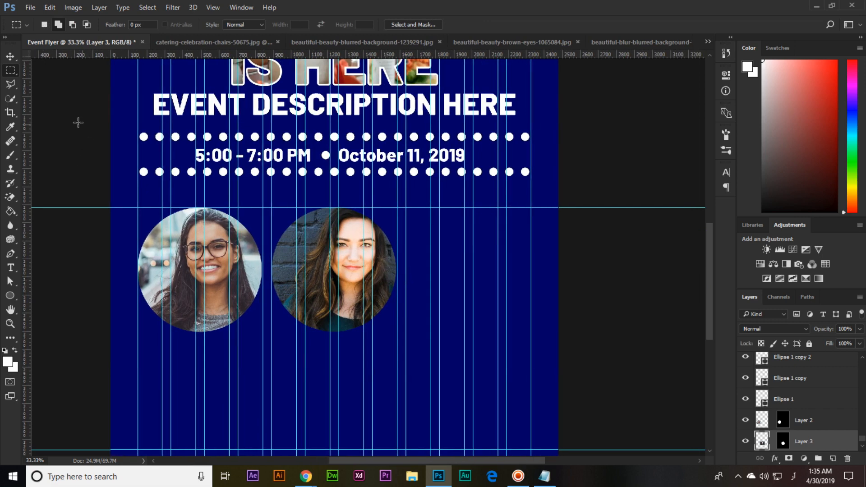
pyautogui.rightClick(8, 72)
pyautogui.click(38, 80)
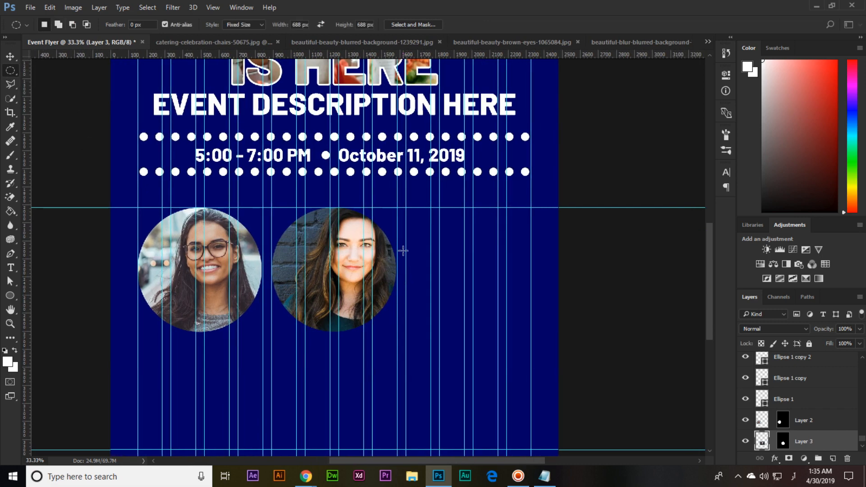
pyautogui.click(406, 208)
pyautogui.press('Delete')
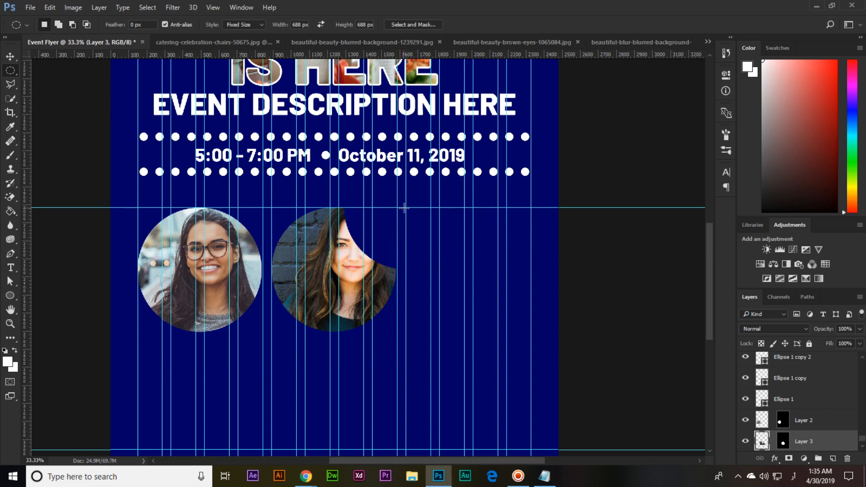
pyautogui.hotkey('ctrl', 'z')
pyautogui.hotkey('ctrl', 'd')
# Step: Place the 688 px circular selection on the horizontal guide beside the second portrait and make the Background layer active
pyautogui.click(406, 208)
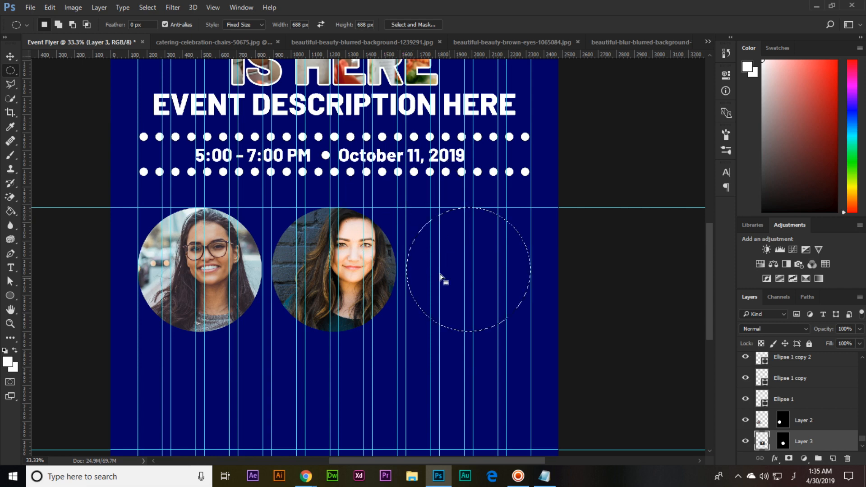
pyautogui.scroll(-1, 825, 438)
pyautogui.click(825, 441)
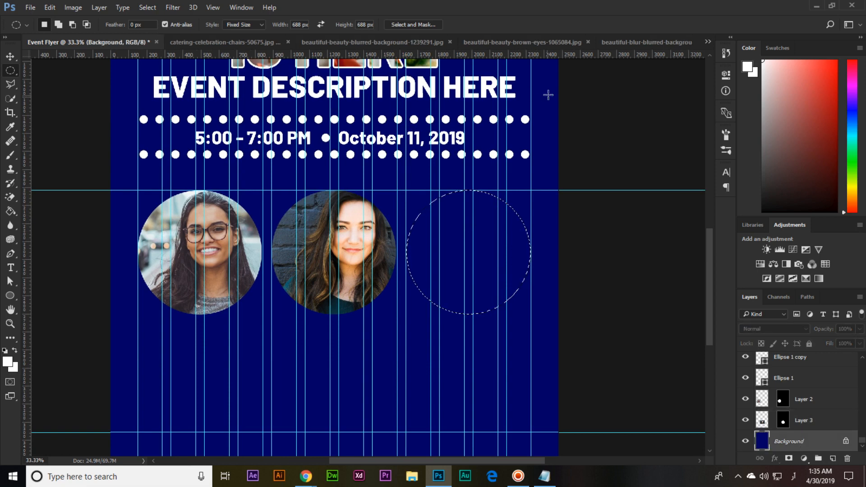
# Step: Select a rectangular area around the woman in the beautiful-blur-blurred-background-733872.jpg photo and copy it
pyautogui.click(610, 41)
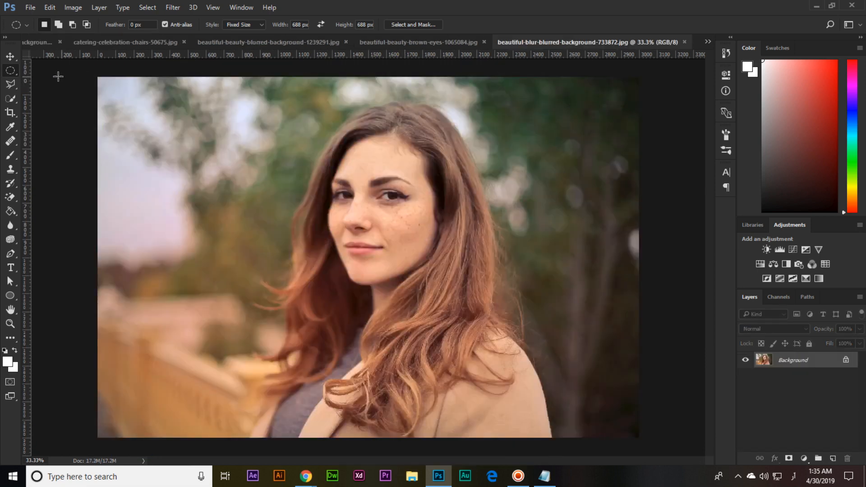
pyautogui.rightClick(10, 72)
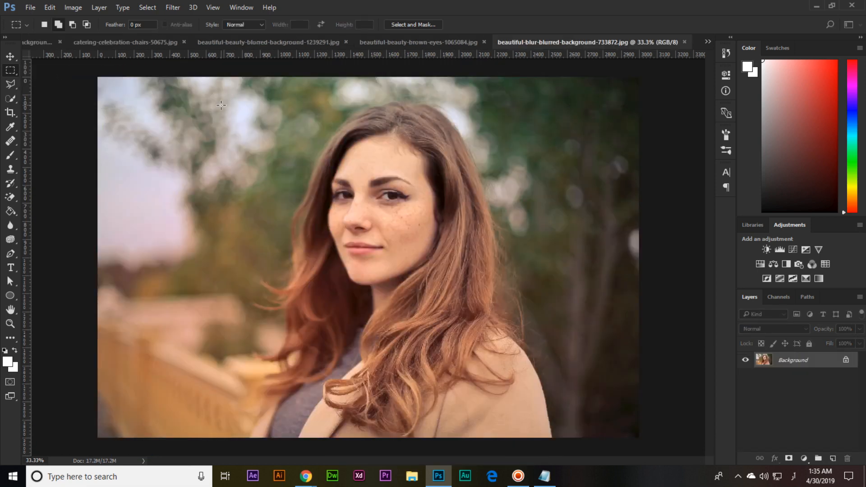
pyautogui.moveTo(209, 108); pyautogui.dragTo(359, 315)
pyautogui.moveTo(225, 90); pyautogui.dragTo(608, 403)
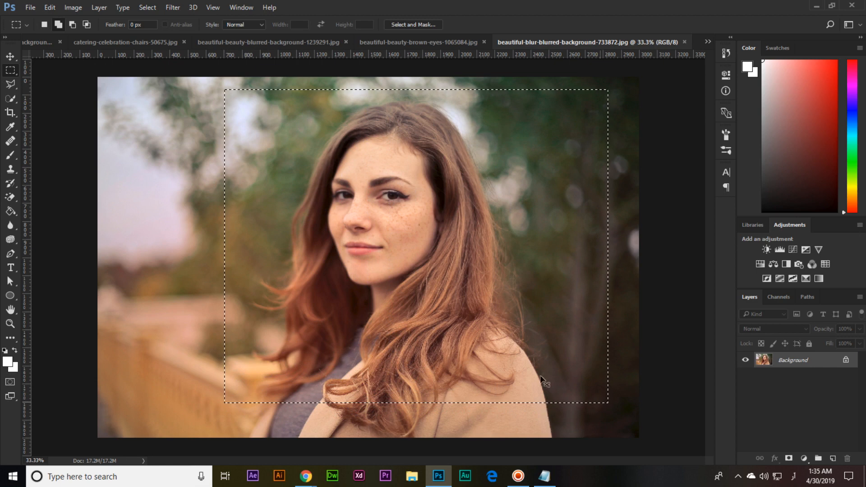
# Step: Go back to the Event Flyer document and paste the copied photo into the third circular selection
pyautogui.click(36, 42)
pyautogui.click(58, 9)
pyautogui.moveTo(101, 112)
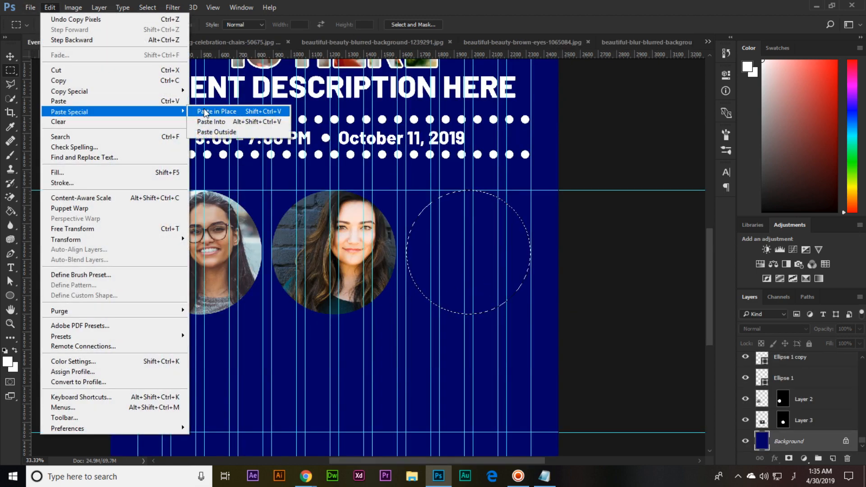
pyautogui.click(211, 122)
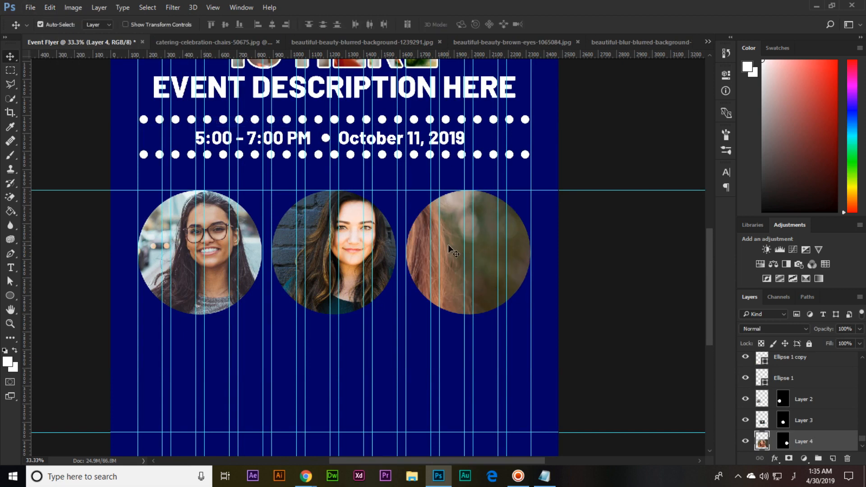
# Step: Scale the third portrait to about 42.8% and move it so the woman's face sits inside the circle
pyautogui.hotkey('ctrl', 't')
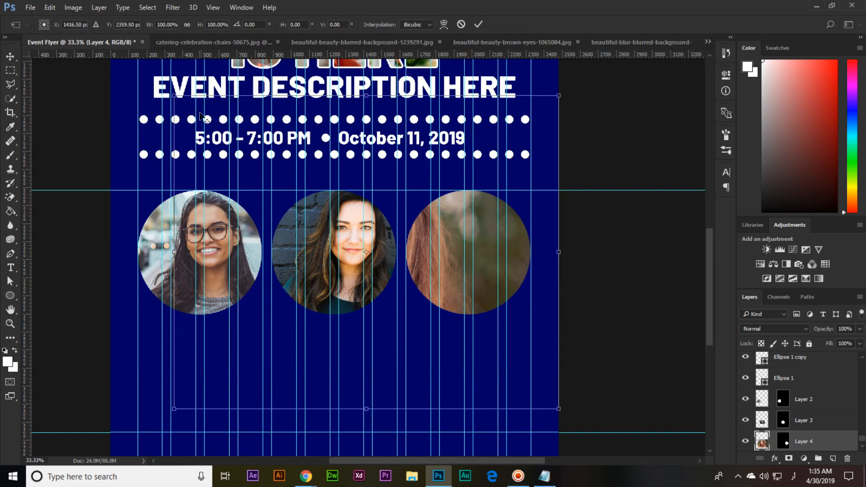
pyautogui.moveTo(172, 95); pyautogui.dragTo(273, 179)
pyautogui.moveTo(420, 256); pyautogui.dragTo(529, 263)
pyautogui.moveTo(561, 183); pyautogui.dragTo(554, 190)
# Step: Nudge the third portrait slightly upward within its circle and apply the transform
pyautogui.press('Up')
pyautogui.press('Up')
pyautogui.press('Up')
pyautogui.press('Up')
pyautogui.press('Up')
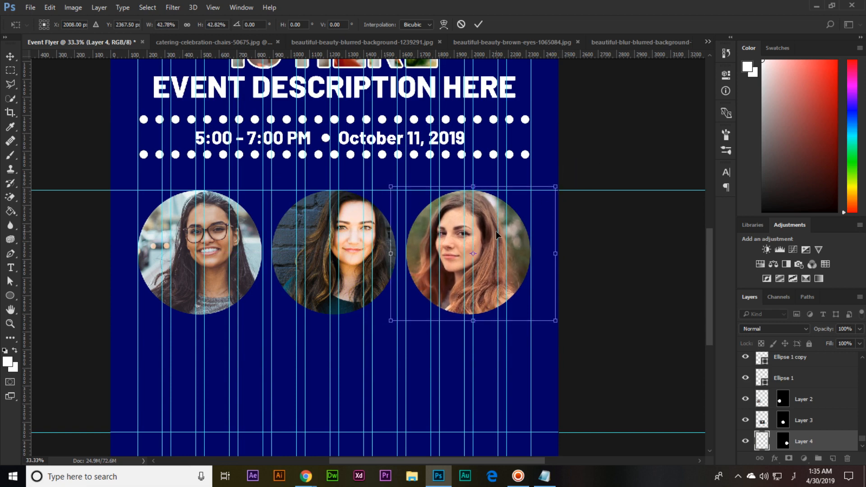
pyautogui.press('Return')
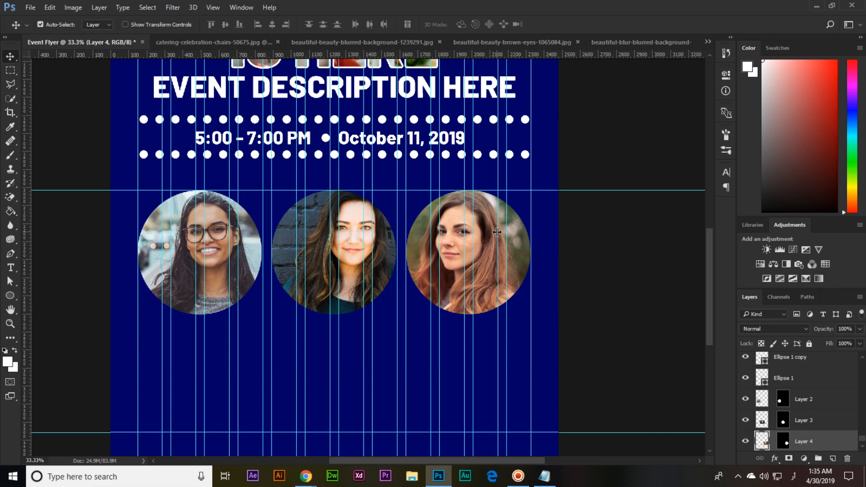
# Step: Start a new text line just below the first portrait
pyautogui.moveTo(454, 335); pyautogui.dragTo(465, 302)
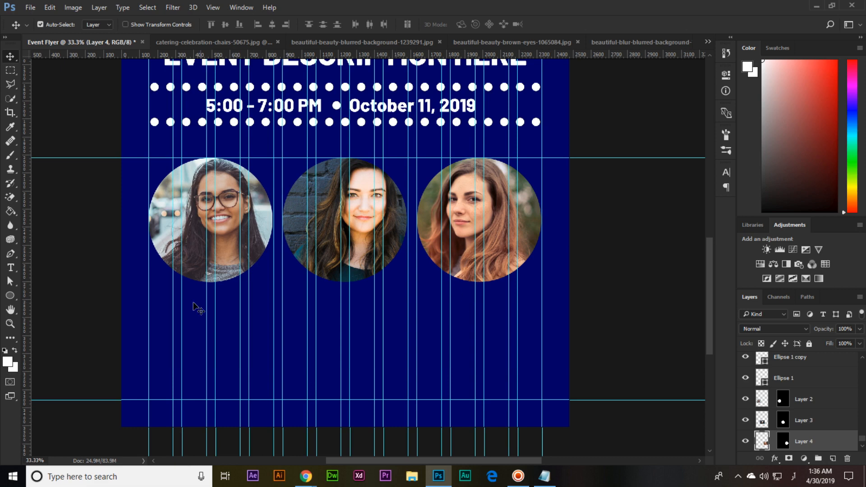
pyautogui.moveTo(12, 273); pyautogui.dragTo(44, 268)
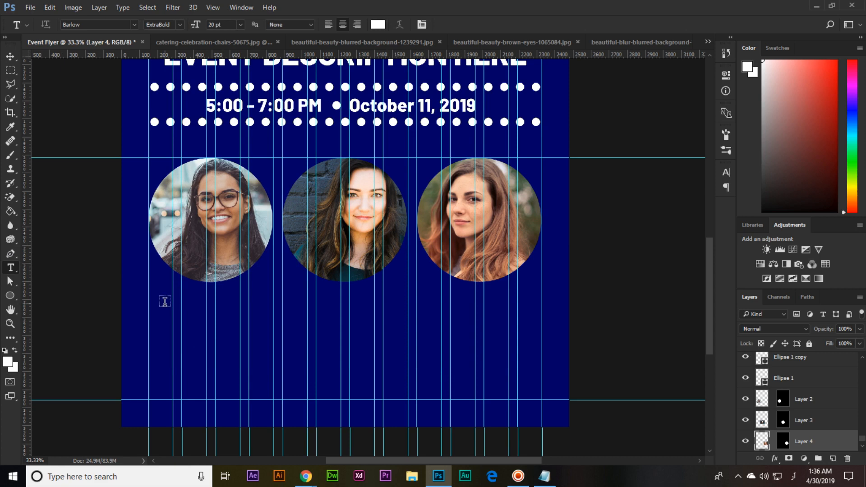
pyautogui.click(148, 297)
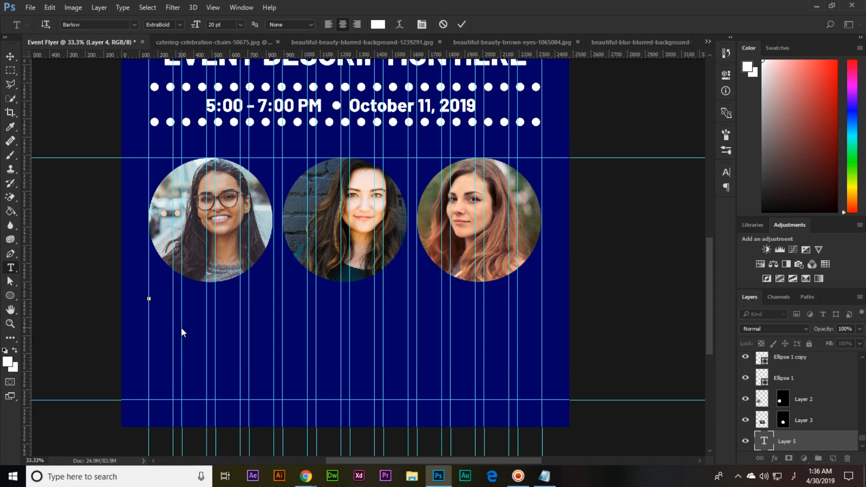
pyautogui.write('نبدوٹ')
pyautogui.press('BackSpace')
pyautogui.press('BackSpace')
pyautogui.press('BackSpace')
pyautogui.press('BackSpace')
pyautogui.press('BackSpace')
# Step: Enter the caption "FIRST PERSON" and move it directly beneath the first portrait
pyautogui.write('FIRST PERSON')
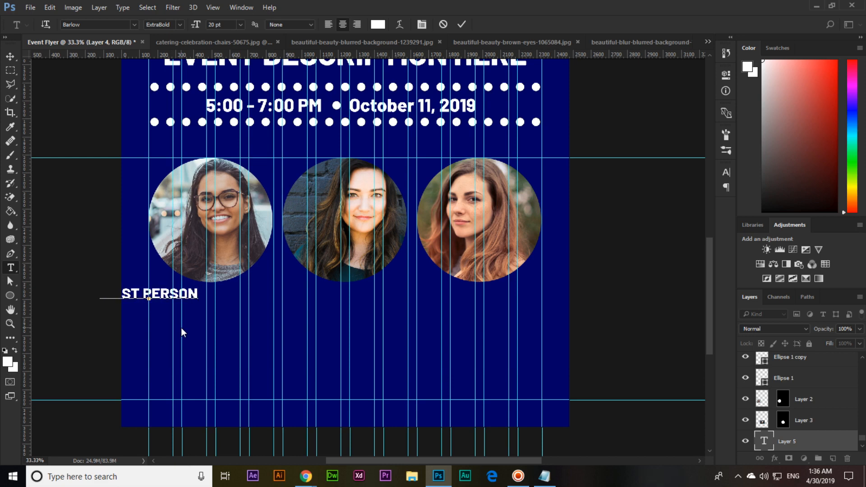
pyautogui.click(10, 57)
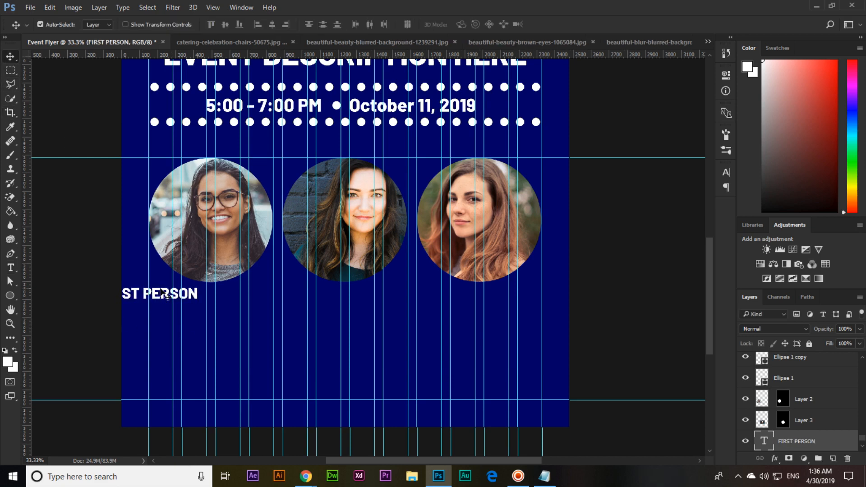
pyautogui.moveTo(161, 298); pyautogui.dragTo(215, 300)
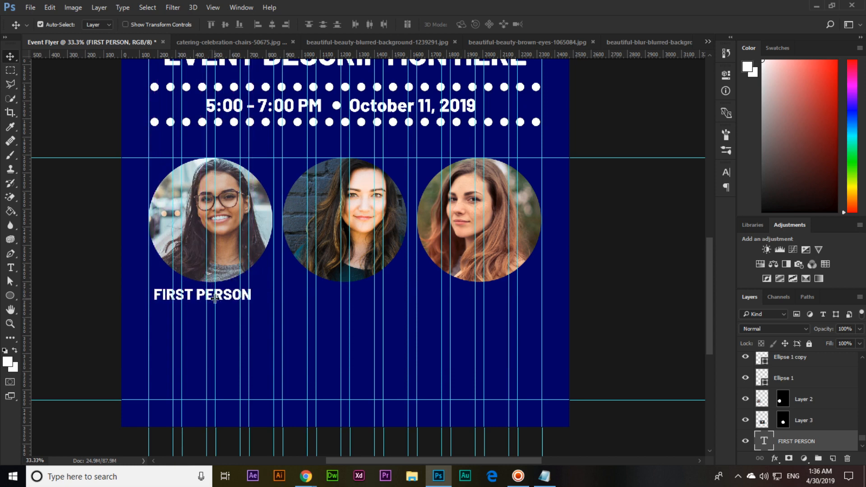
# Step: Centre the "FIRST PERSON" caption horizontally beneath the first portrait using a rectangular selection as wide as the circle, and clear the selection
pyautogui.click(10, 71)
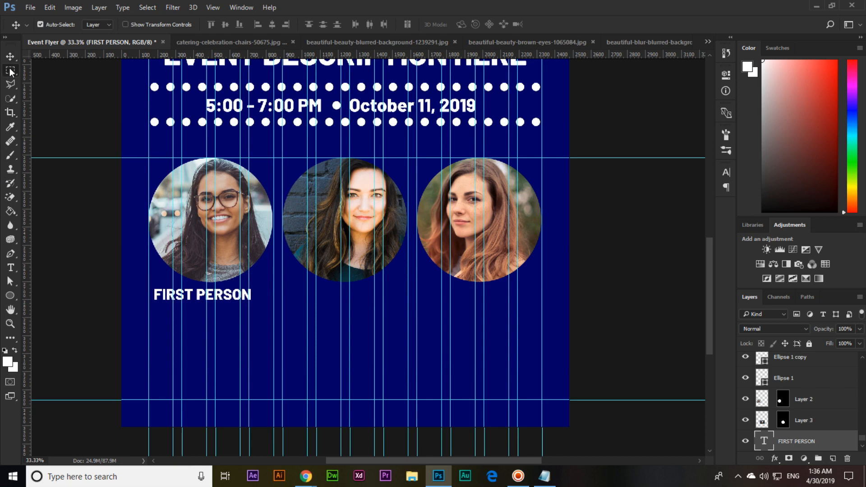
pyautogui.scroll(-2, 788, 421)
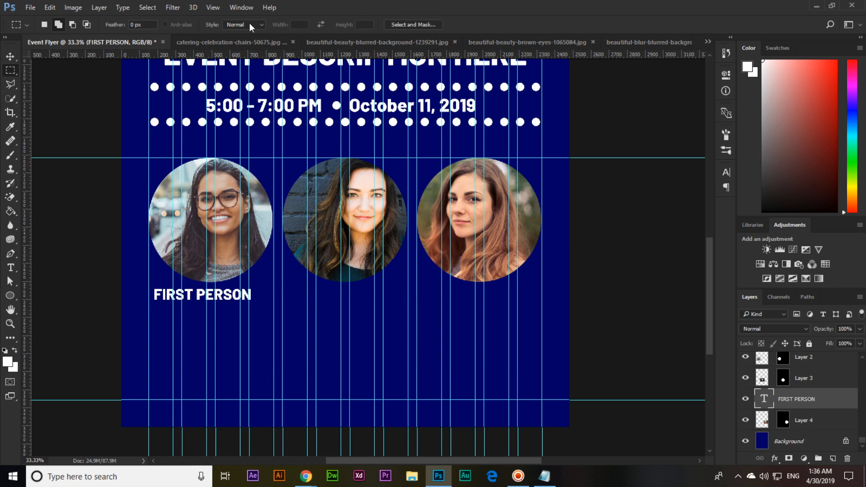
pyautogui.moveTo(148, 285); pyautogui.dragTo(273, 311)
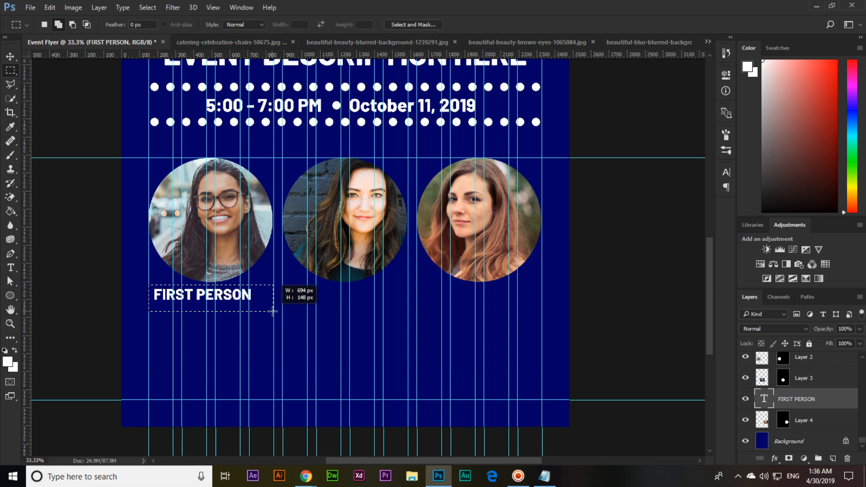
pyautogui.moveTo(273, 311); pyautogui.dragTo(273, 312)
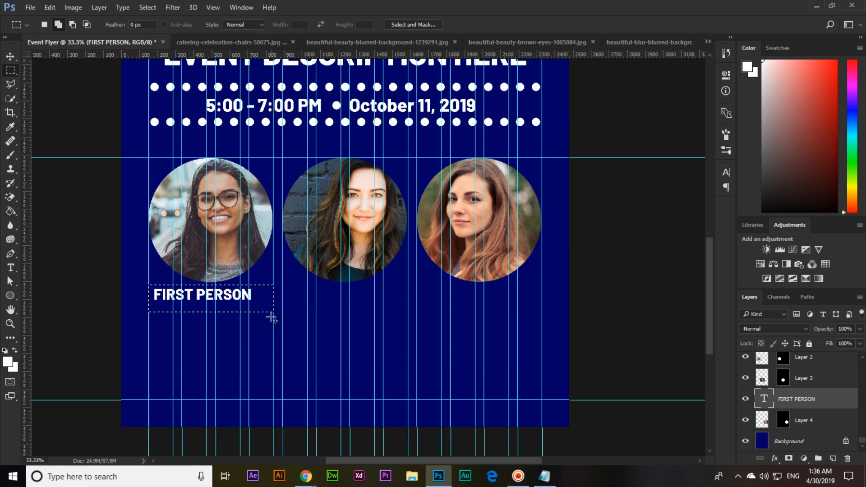
pyautogui.click(10, 57)
pyautogui.click(273, 24)
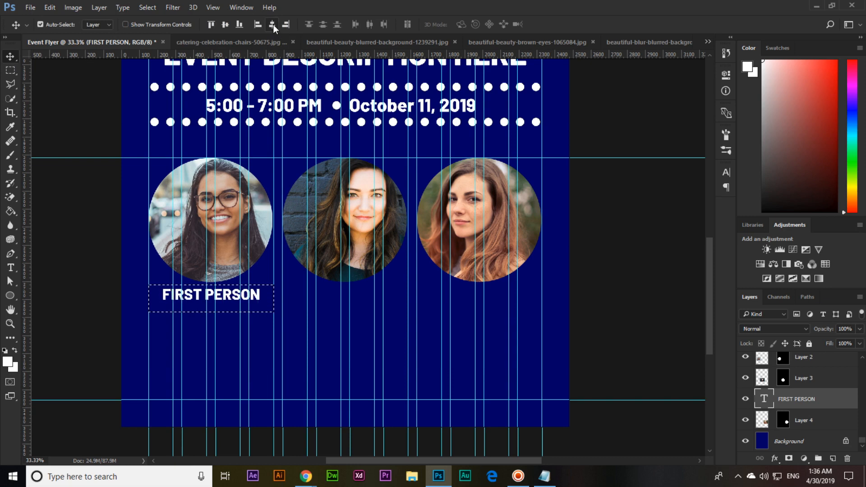
pyautogui.click(281, 24)
pyautogui.click(258, 24)
pyautogui.click(272, 24)
pyautogui.hotkey('ctrl', 'd')
# Step: Duplicate the "FIRST PERSON" caption beneath the second and third portraits, centring each copy under its circle
pyautogui.moveTo(227, 299); pyautogui.dragTo(370, 301)
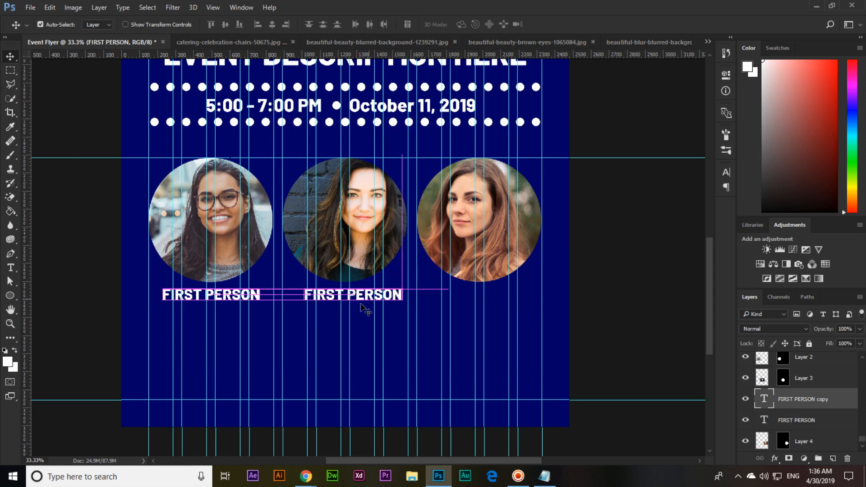
pyautogui.click(10, 69)
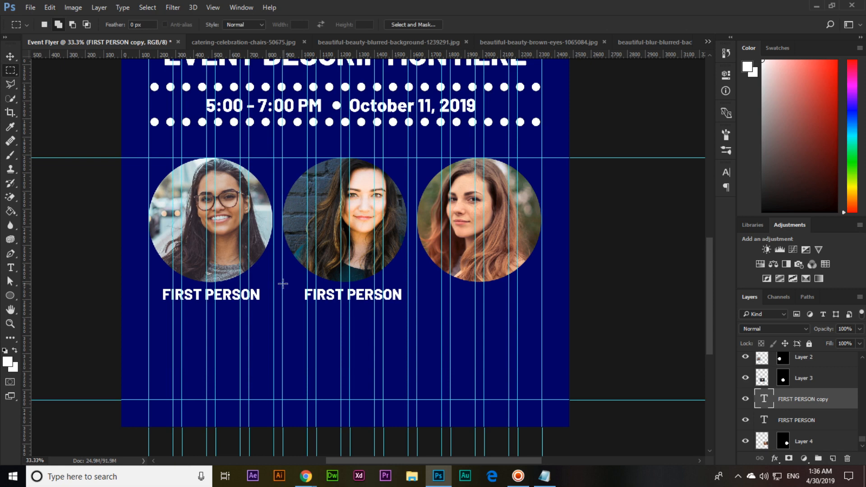
pyautogui.moveTo(283, 283); pyautogui.dragTo(408, 312)
pyautogui.press('v')
pyautogui.click(272, 24)
pyautogui.hotkey('ctrl', 'd')
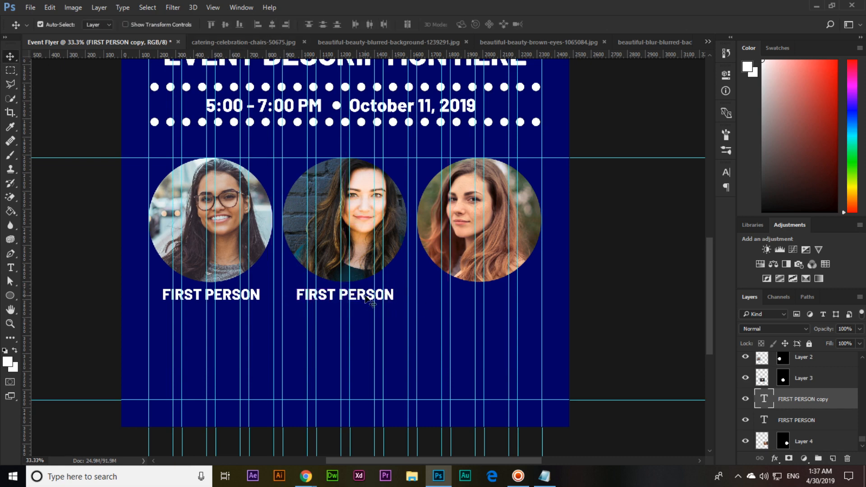
pyautogui.keyDown('alt'); pyautogui.moveTo(365, 300); pyautogui.dragTo(499, 298); pyautogui.keyUp('alt')
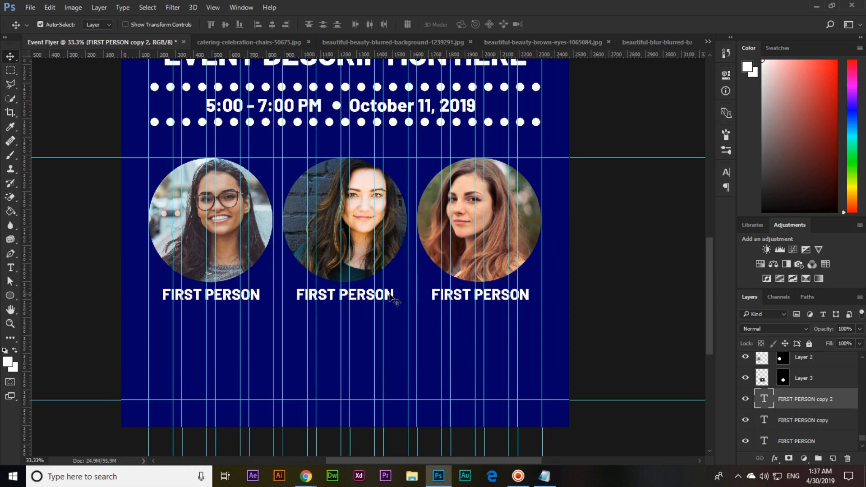
# Step: Draw a straight horizontal line about 2180 px wide below the captions, spanning from the left margin guide to the right one
pyautogui.moveTo(372, 315); pyautogui.dragTo(380, 282)
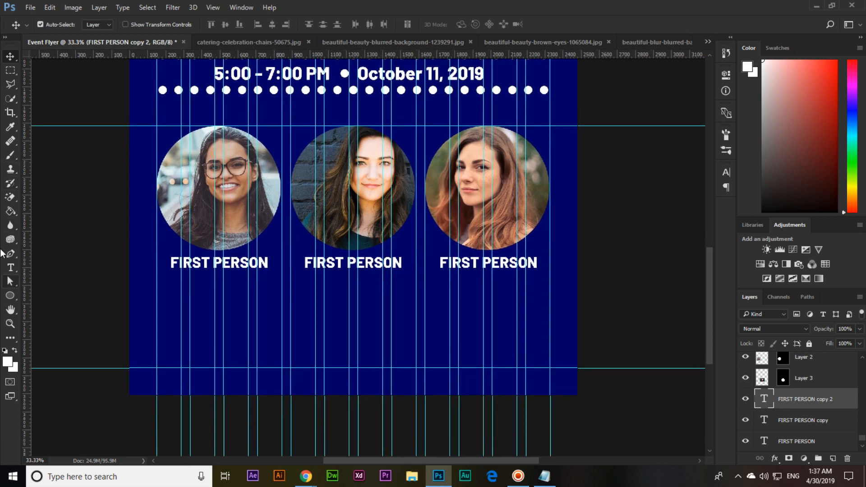
pyautogui.click(10, 297)
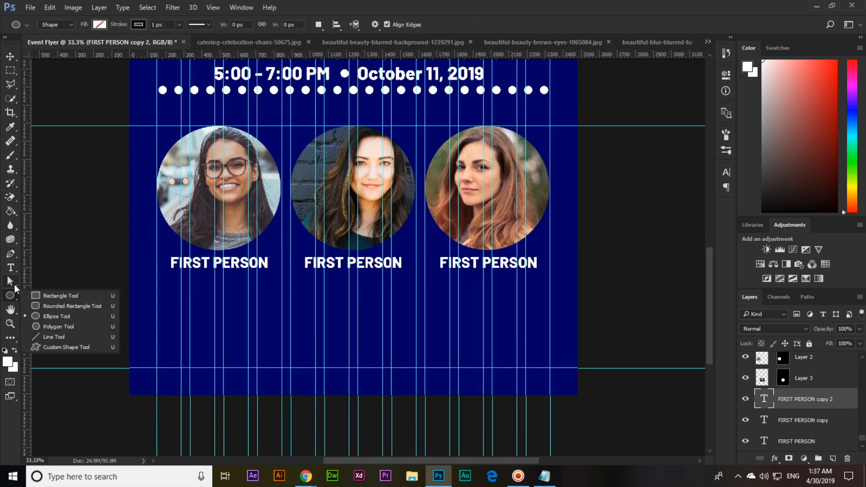
pyautogui.click(52, 339)
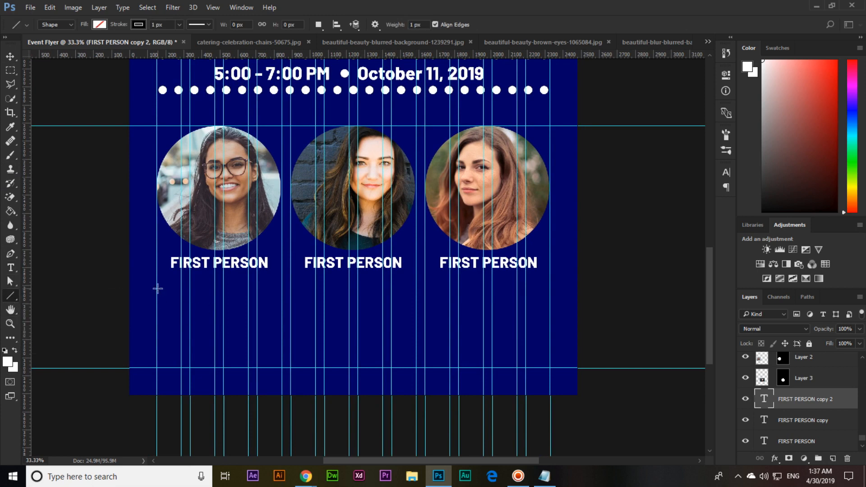
pyautogui.moveTo(157, 288); pyautogui.dragTo(387, 292)
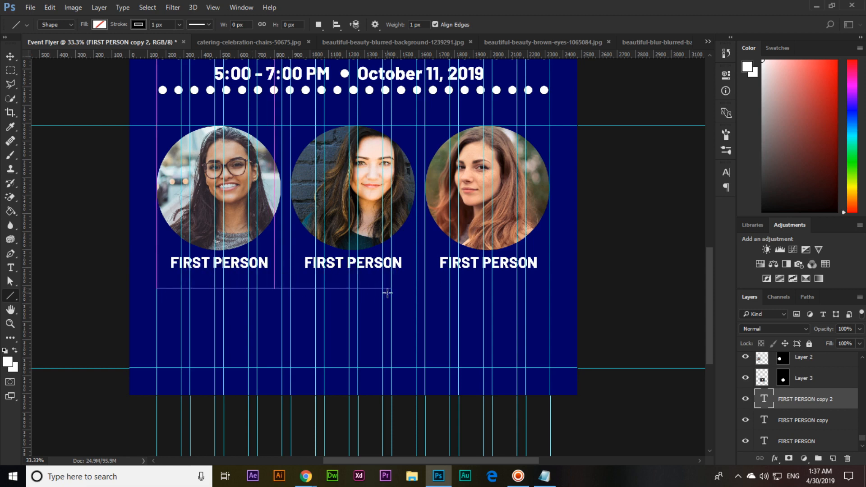
pyautogui.hotkey('ctrl', 'z')
pyautogui.moveTo(157, 304); pyautogui.dragTo(550, 304)
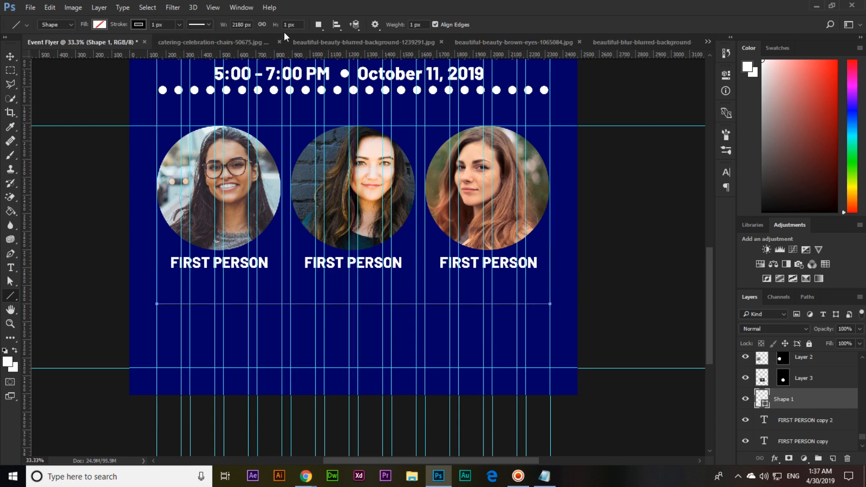
# Step: Set the divider line's height to 10 px and fill it with white
pyautogui.write('10')
pyautogui.press('Return')
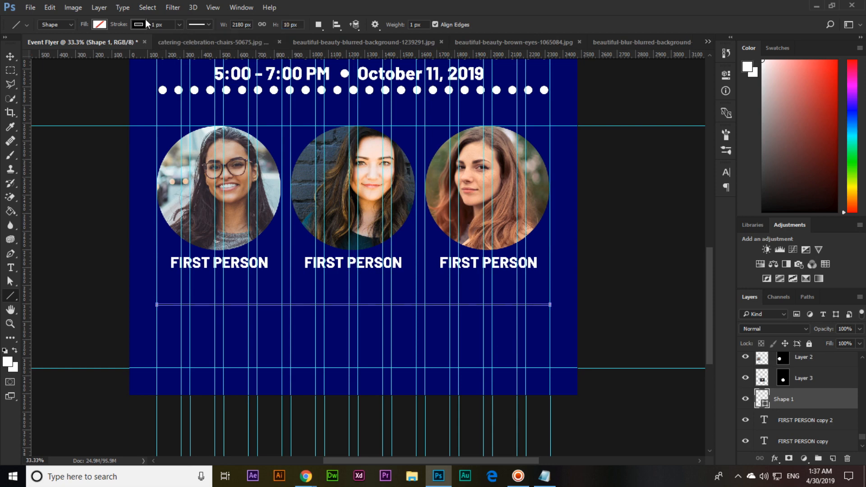
pyautogui.click(101, 24)
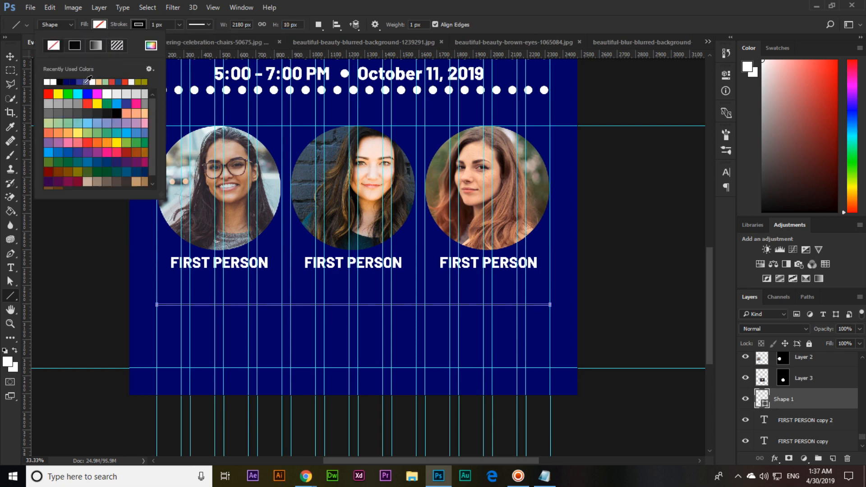
pyautogui.click(48, 82)
pyautogui.click(10, 57)
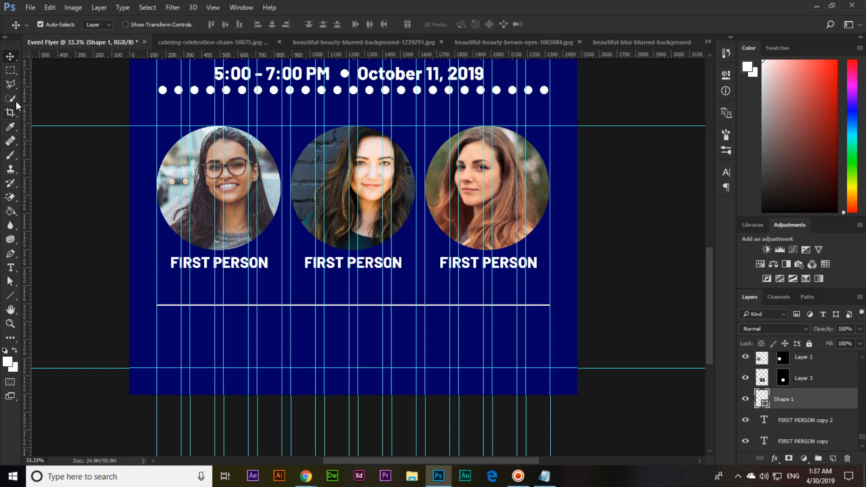
# Step: Add a margin-to-margin paragraph text box below the divider line and fill it with Lorem Ipsum placeholder text
pyautogui.click(10, 267)
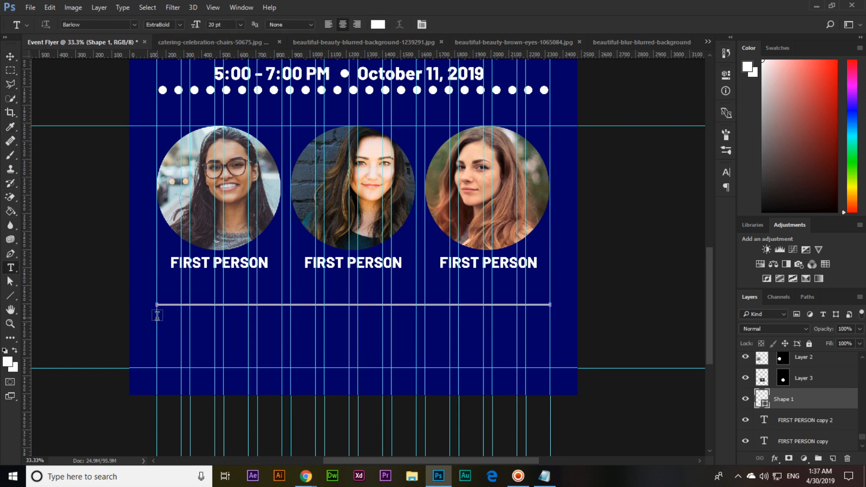
pyautogui.moveTo(157, 316); pyautogui.dragTo(549, 352)
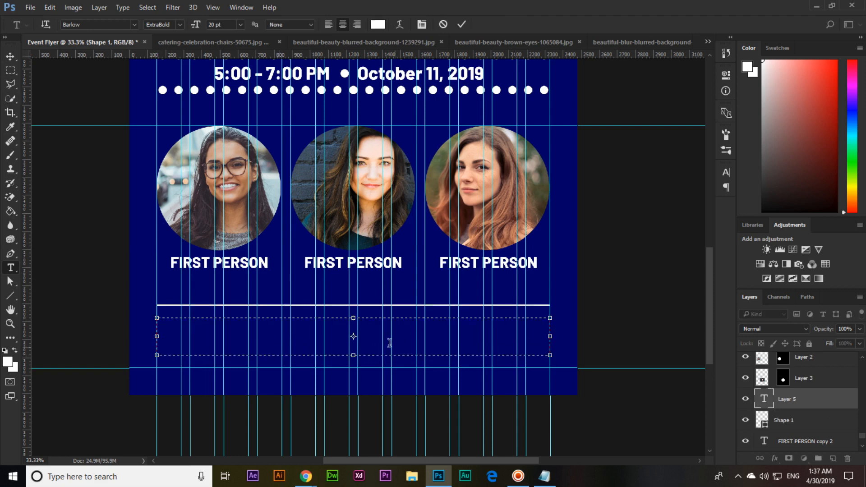
pyautogui.click(123, 8)
pyautogui.click(156, 244)
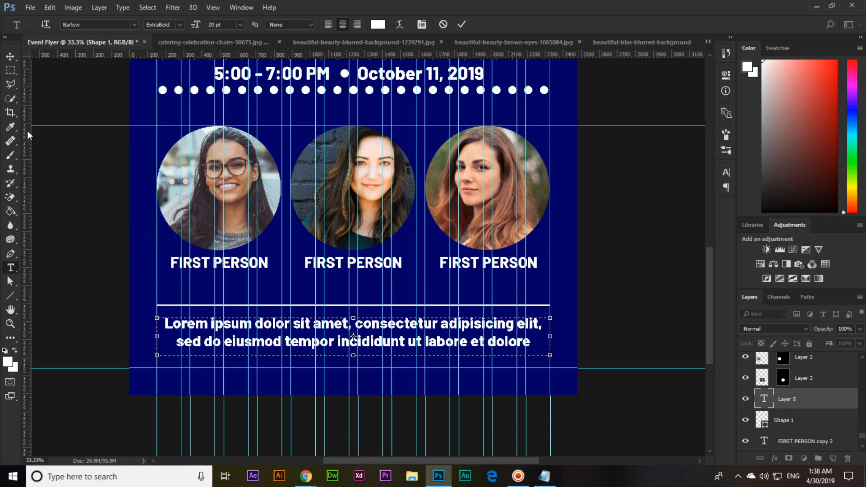
pyautogui.click(10, 57)
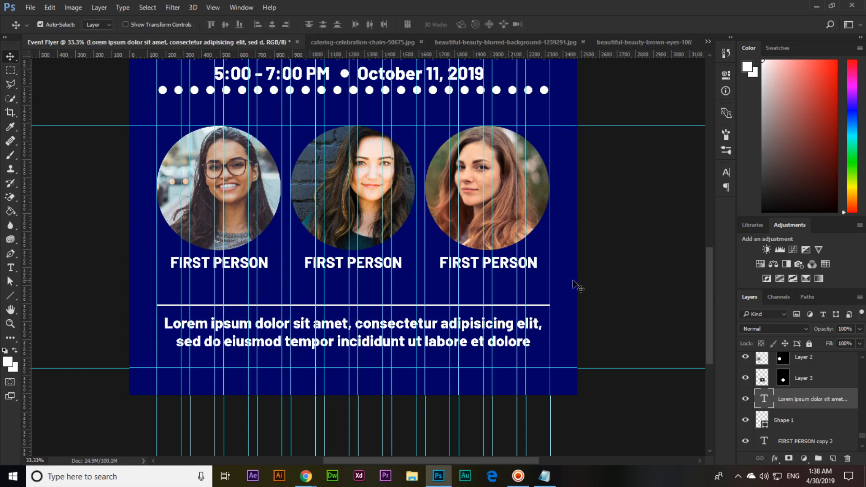
# Step: Hide the guides so the whole flyer shows without them
pyautogui.hotkey('ctrl', '-')
pyautogui.hotkey('ctrl', '-')
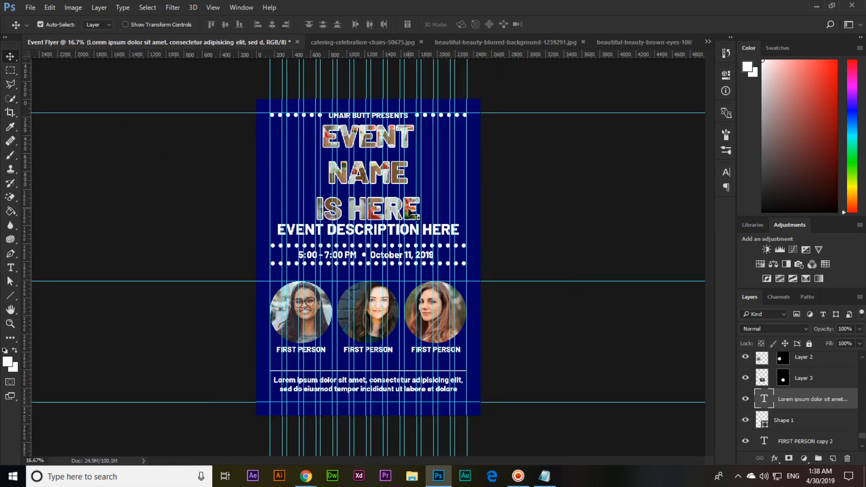
pyautogui.click(213, 8)
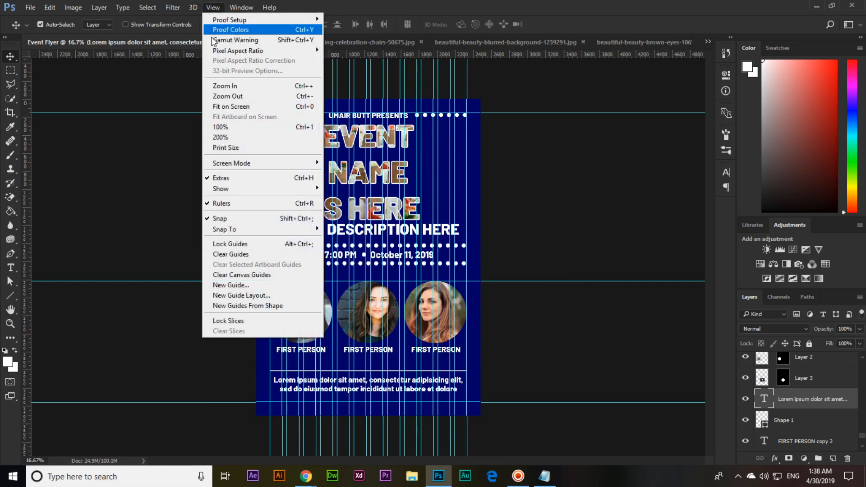
pyautogui.moveTo(251, 190)
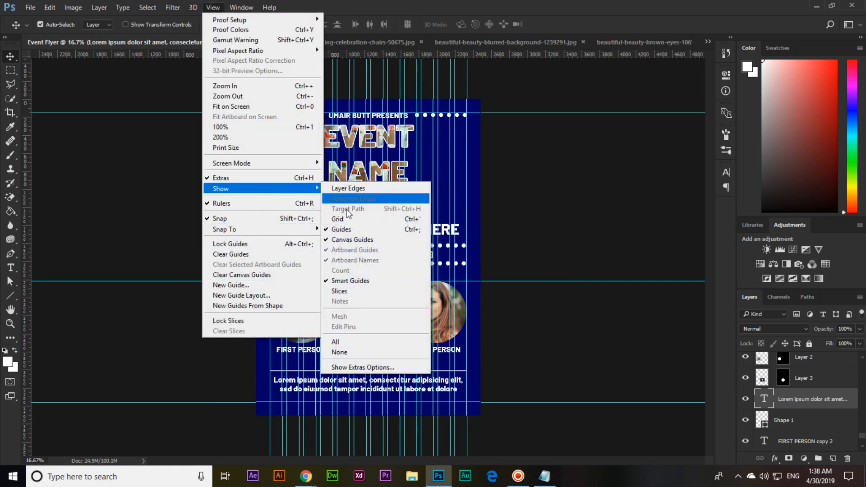
pyautogui.click(341, 229)
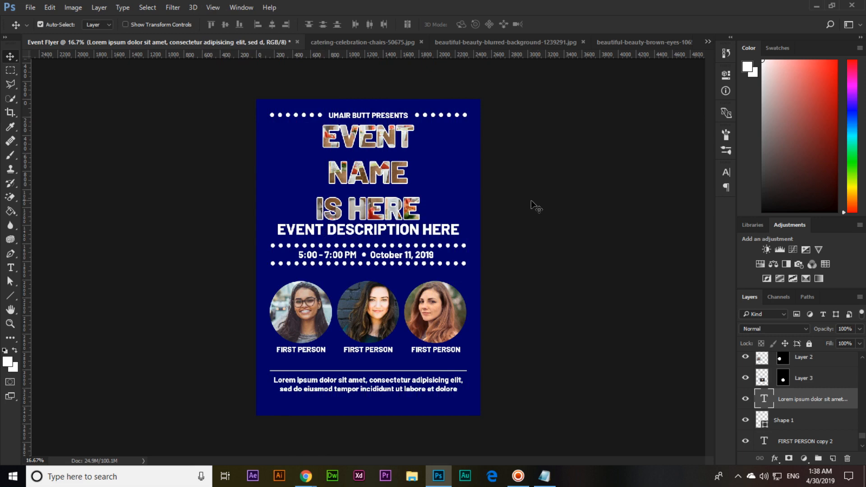
# Step: Examine the complete flyer layout in full-screen mode, fitted to the screen
pyautogui.hotkey('ctrl', '-')
pyautogui.press('f')
pyautogui.press('f')
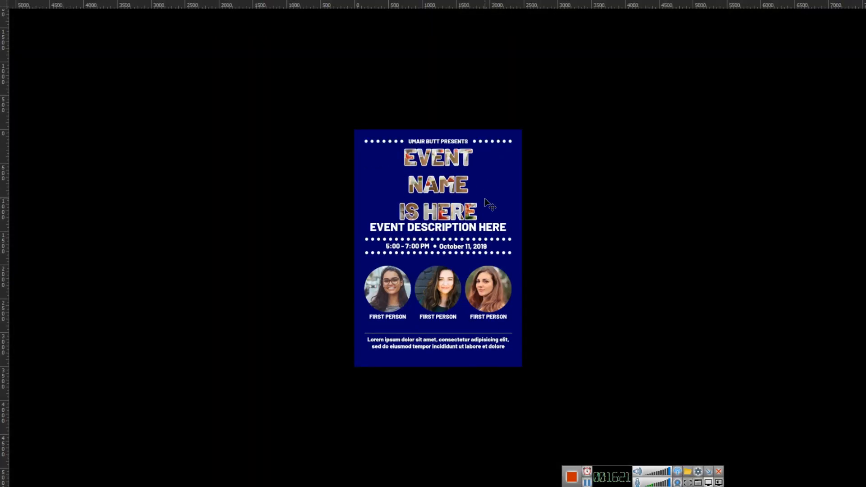
pyautogui.press('ctrl')
pyautogui.hotkey('ctrl', '-')
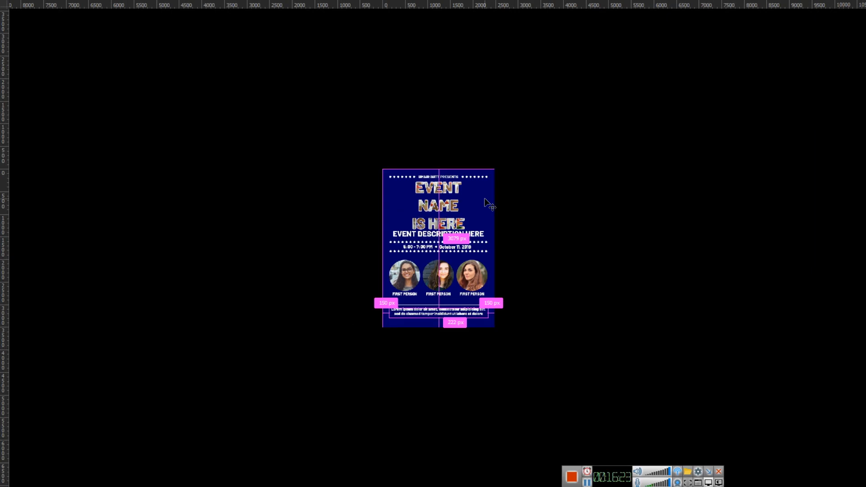
pyautogui.hotkey('ctrl', '0')
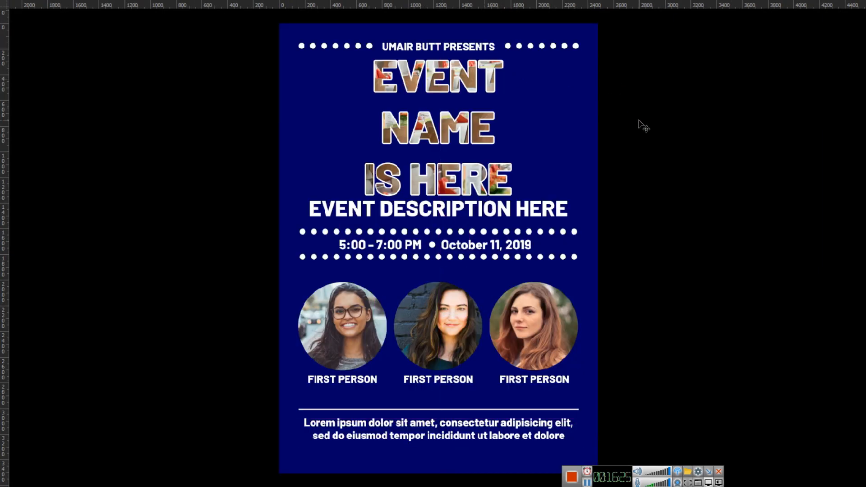
pyautogui.moveTo(537, 184); pyautogui.dragTo(466, 175)
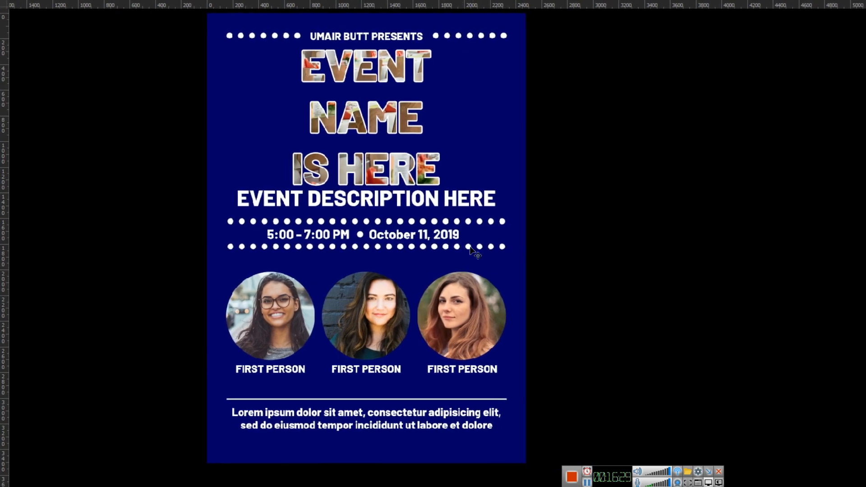